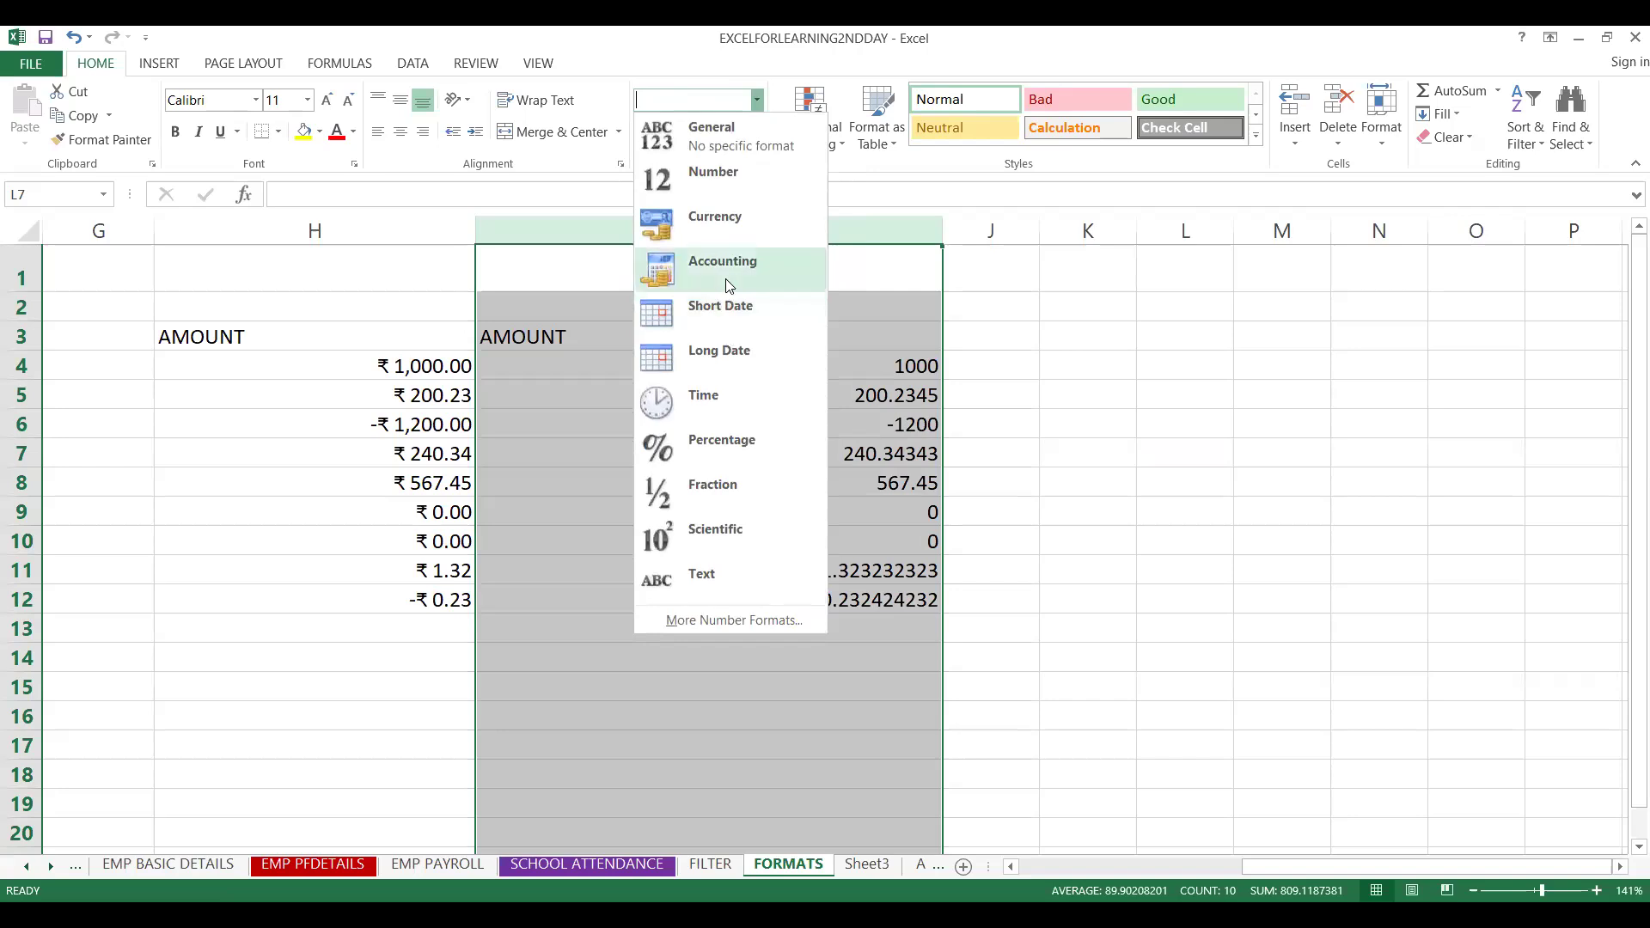
# Apply the accounting number format with the ₹ symbol to the amounts in column I
pyautogui.click(950, 191)
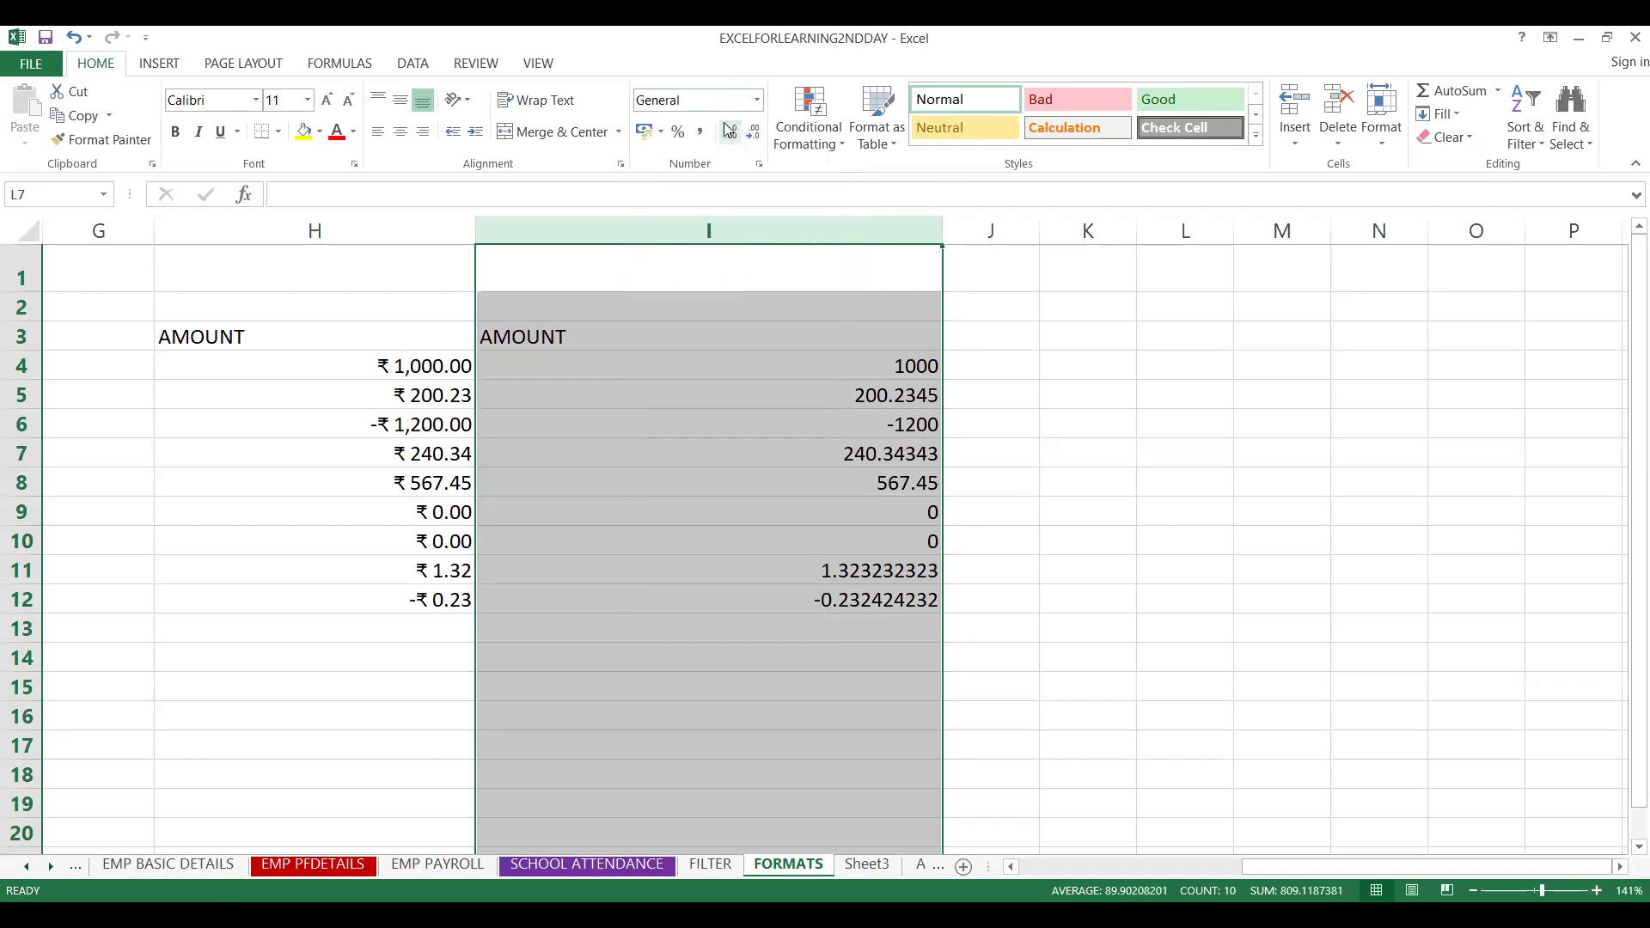
pyautogui.click(654, 135)
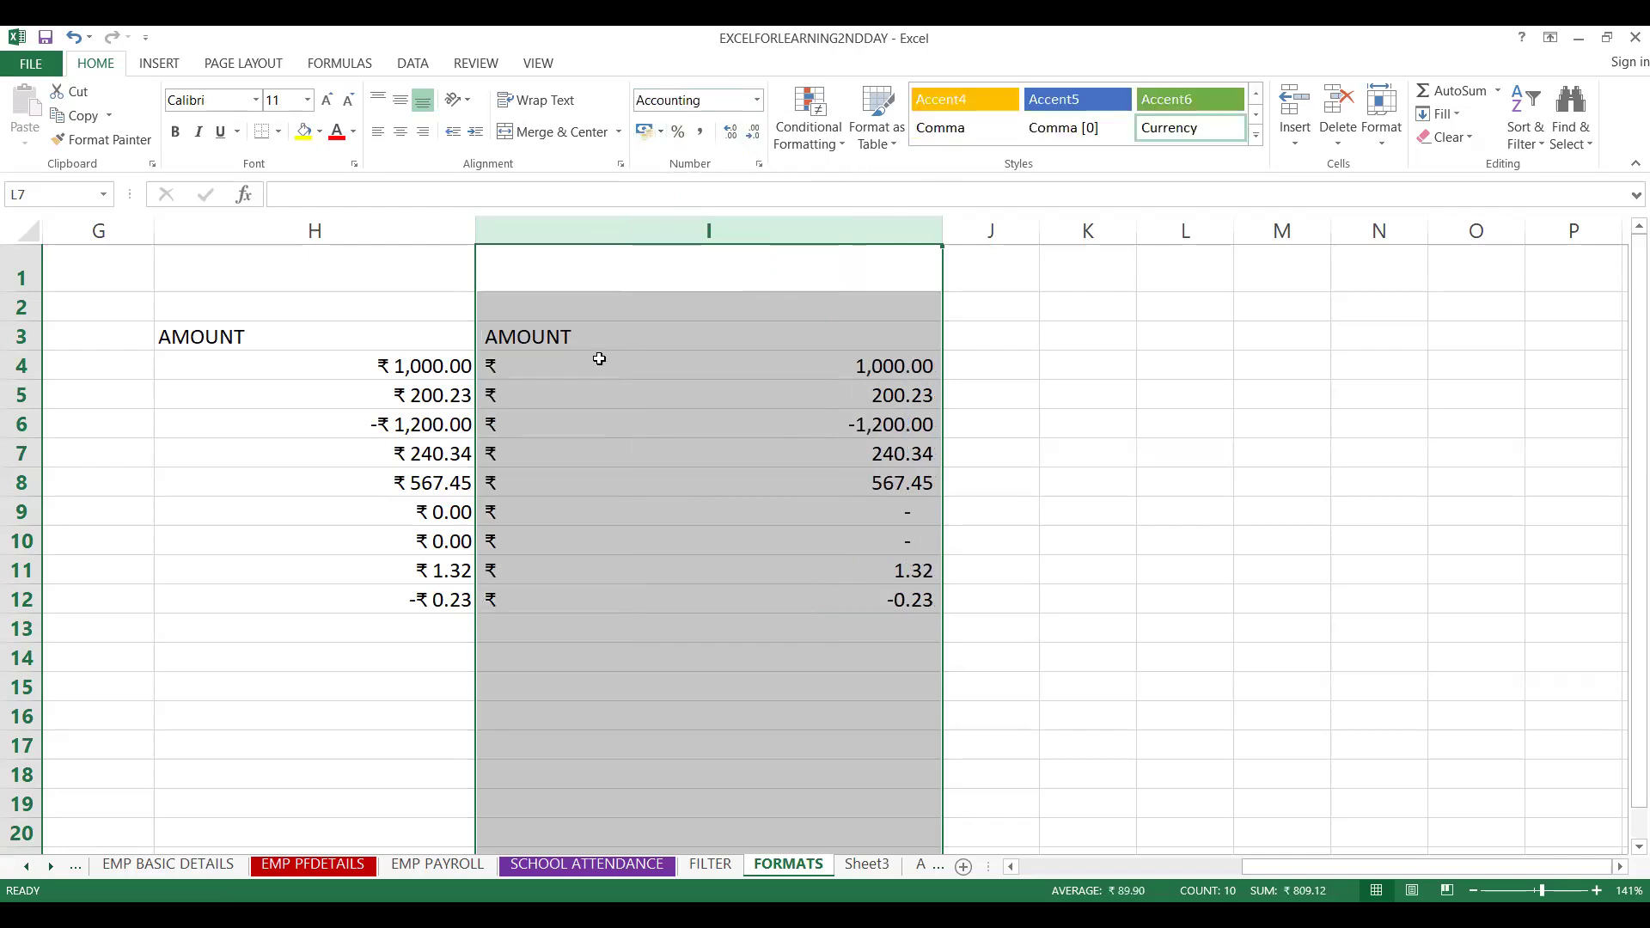
pyautogui.click(338, 366)
pyautogui.click(628, 354)
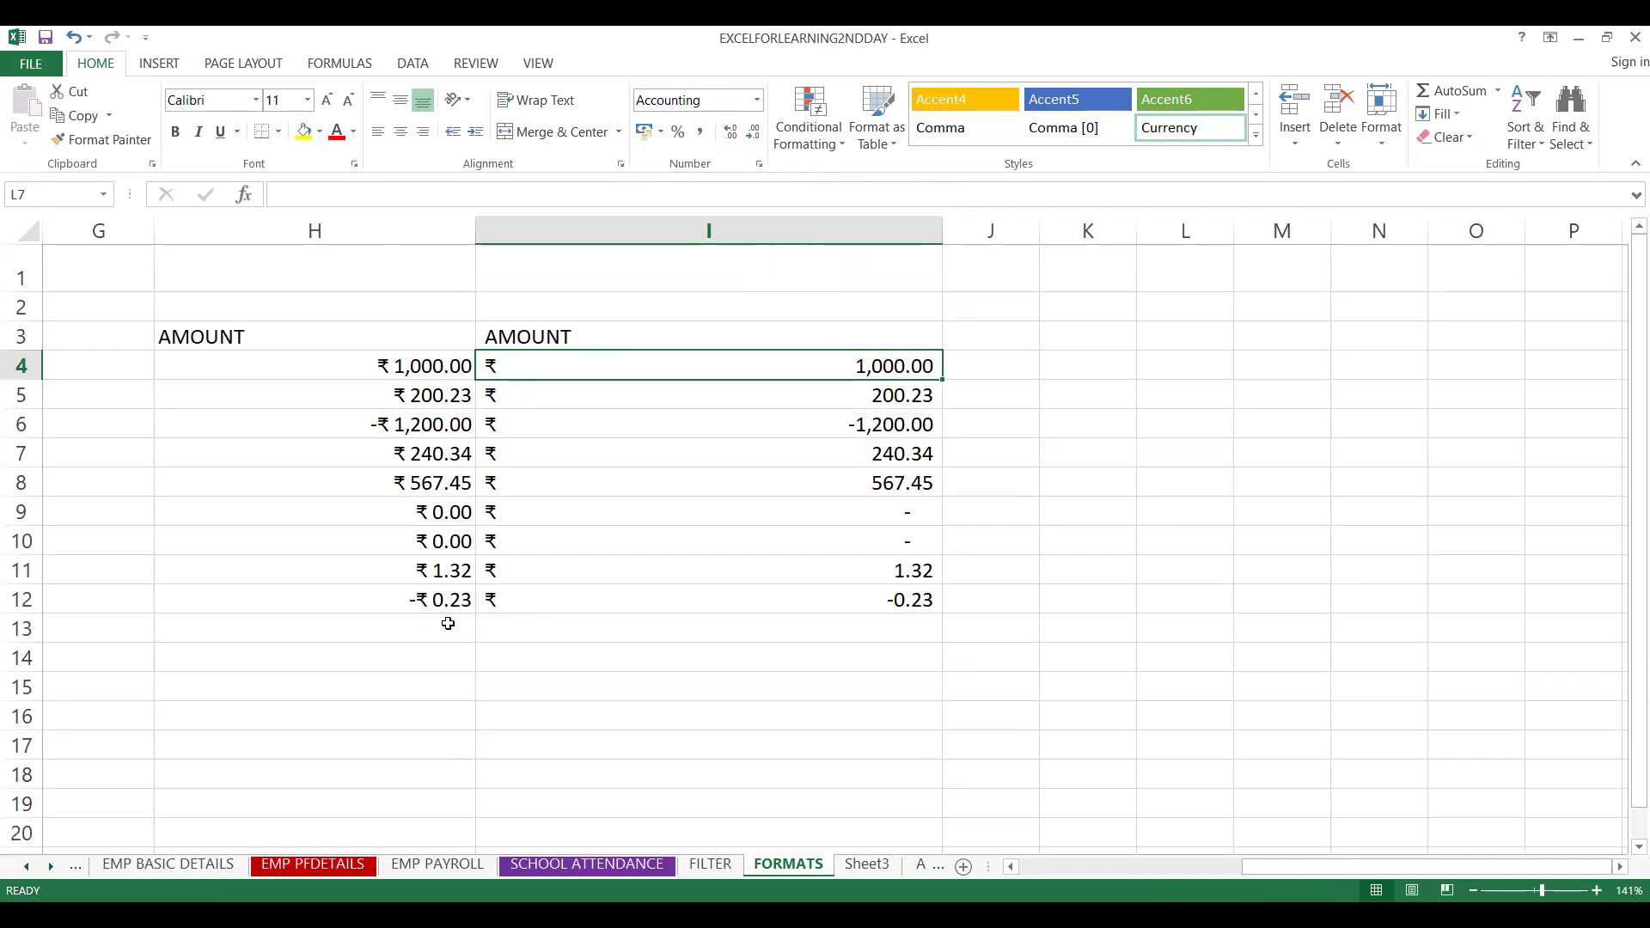
# Enter the headings CURRENCY FORMAT in H2 and ACCOUNTING FORMAT in I2 above the two amount columns
pyautogui.click(353, 317)
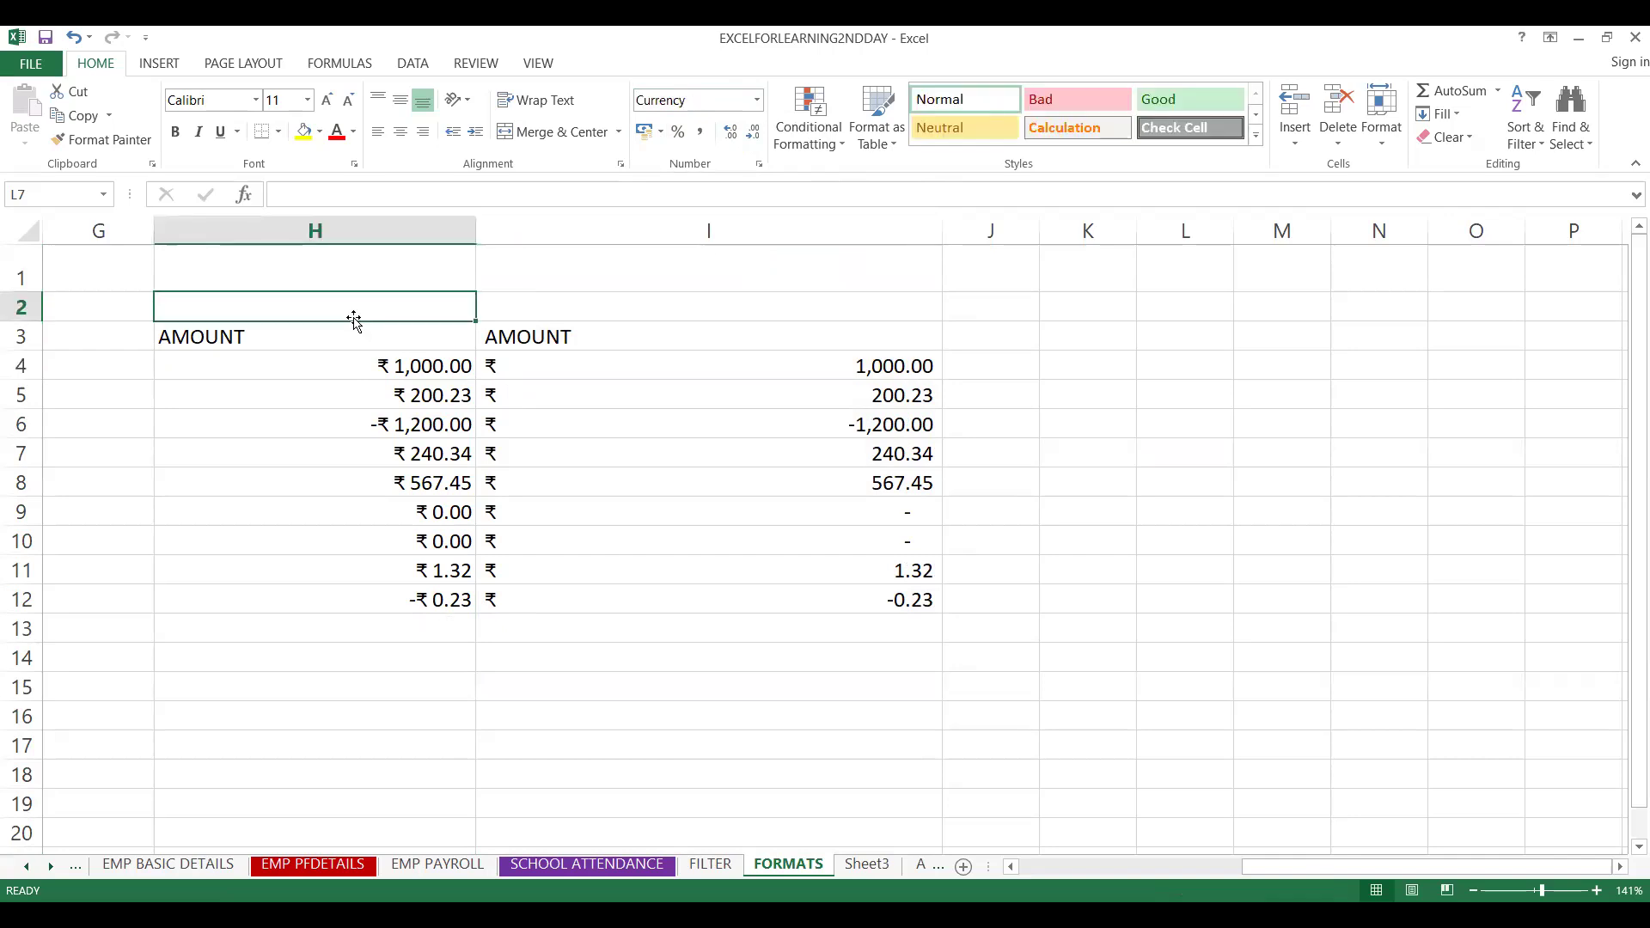
pyautogui.write('CURRENC')
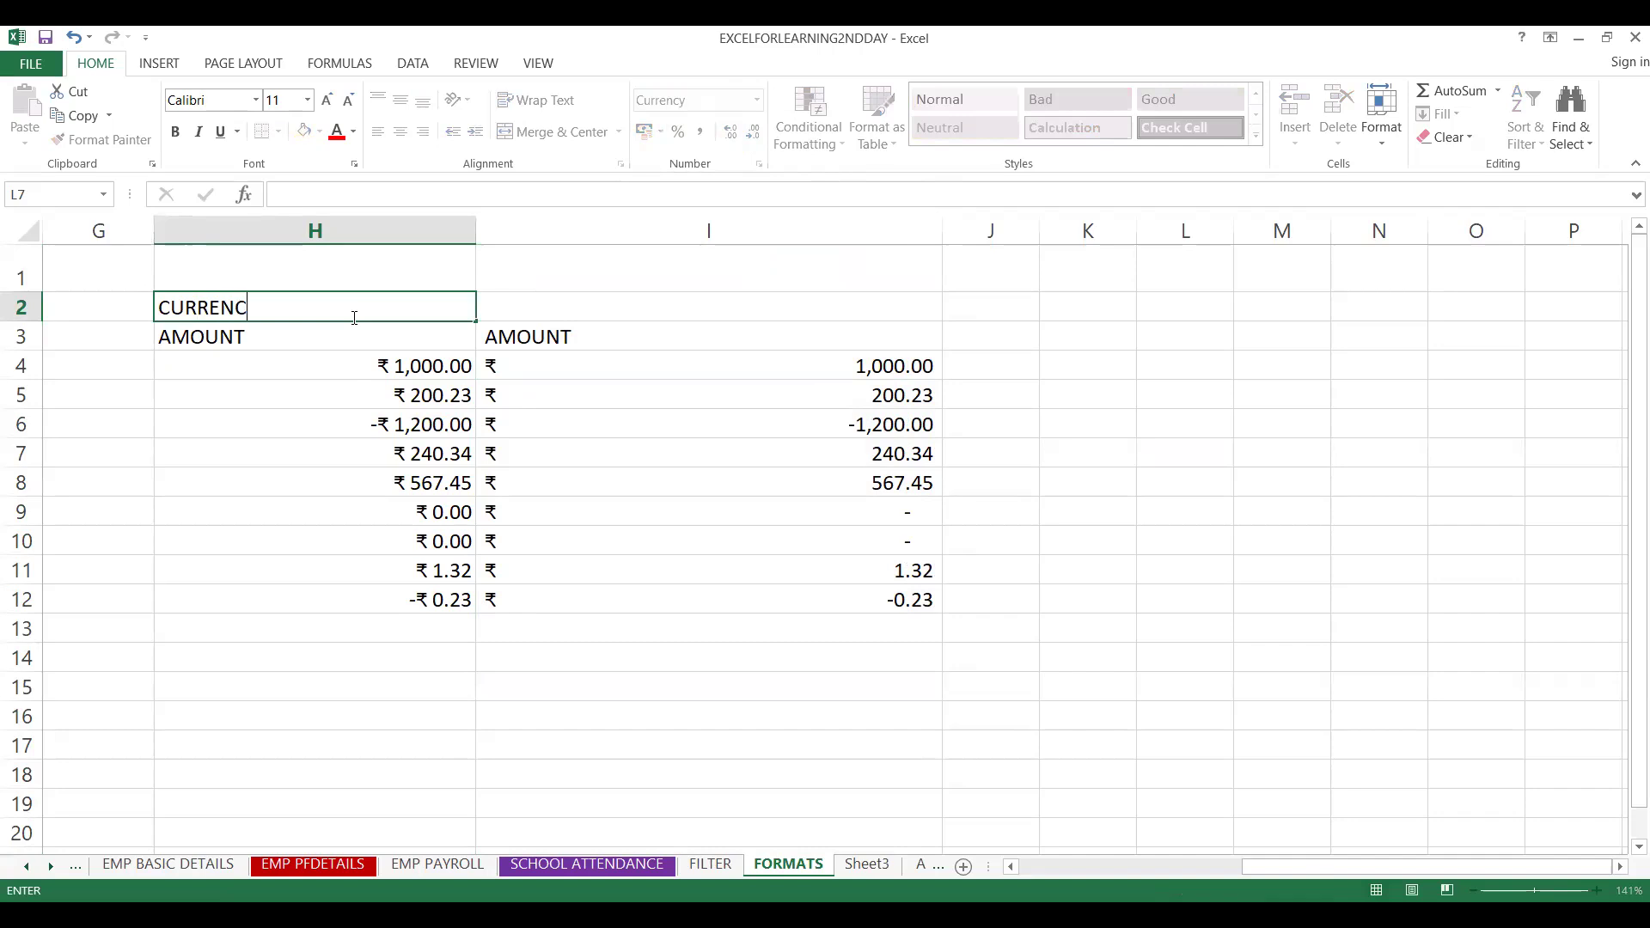
pyautogui.write('Y FORMAT')
pyautogui.press('Tab')
pyautogui.write('ACCO')
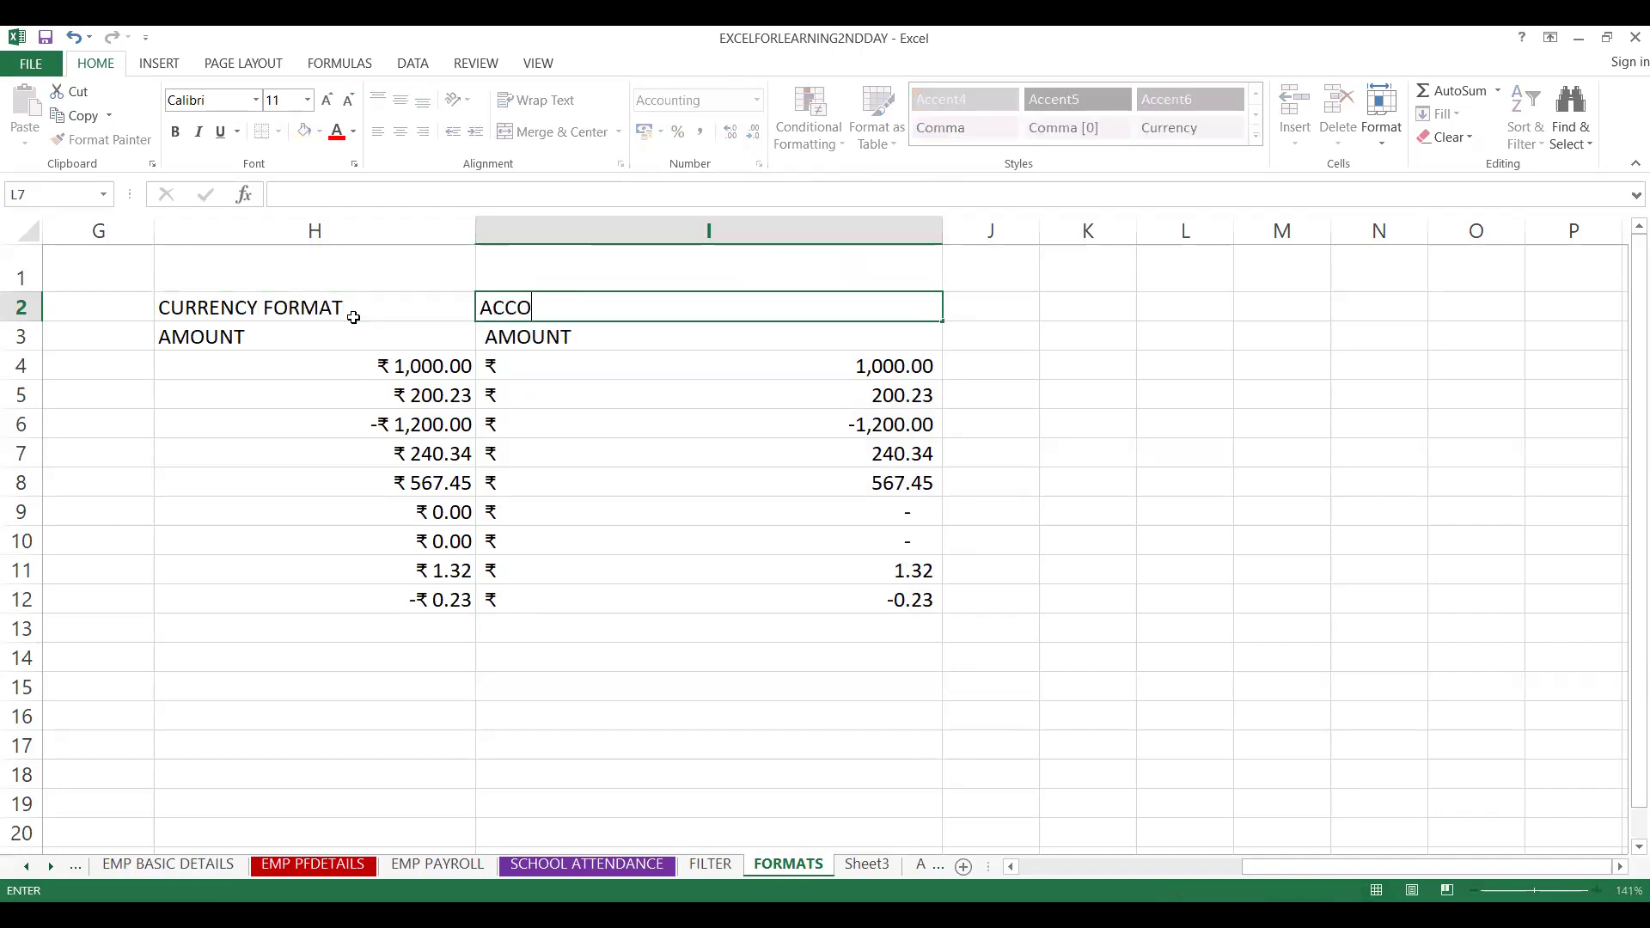
pyautogui.write('UNTING FORMAT')
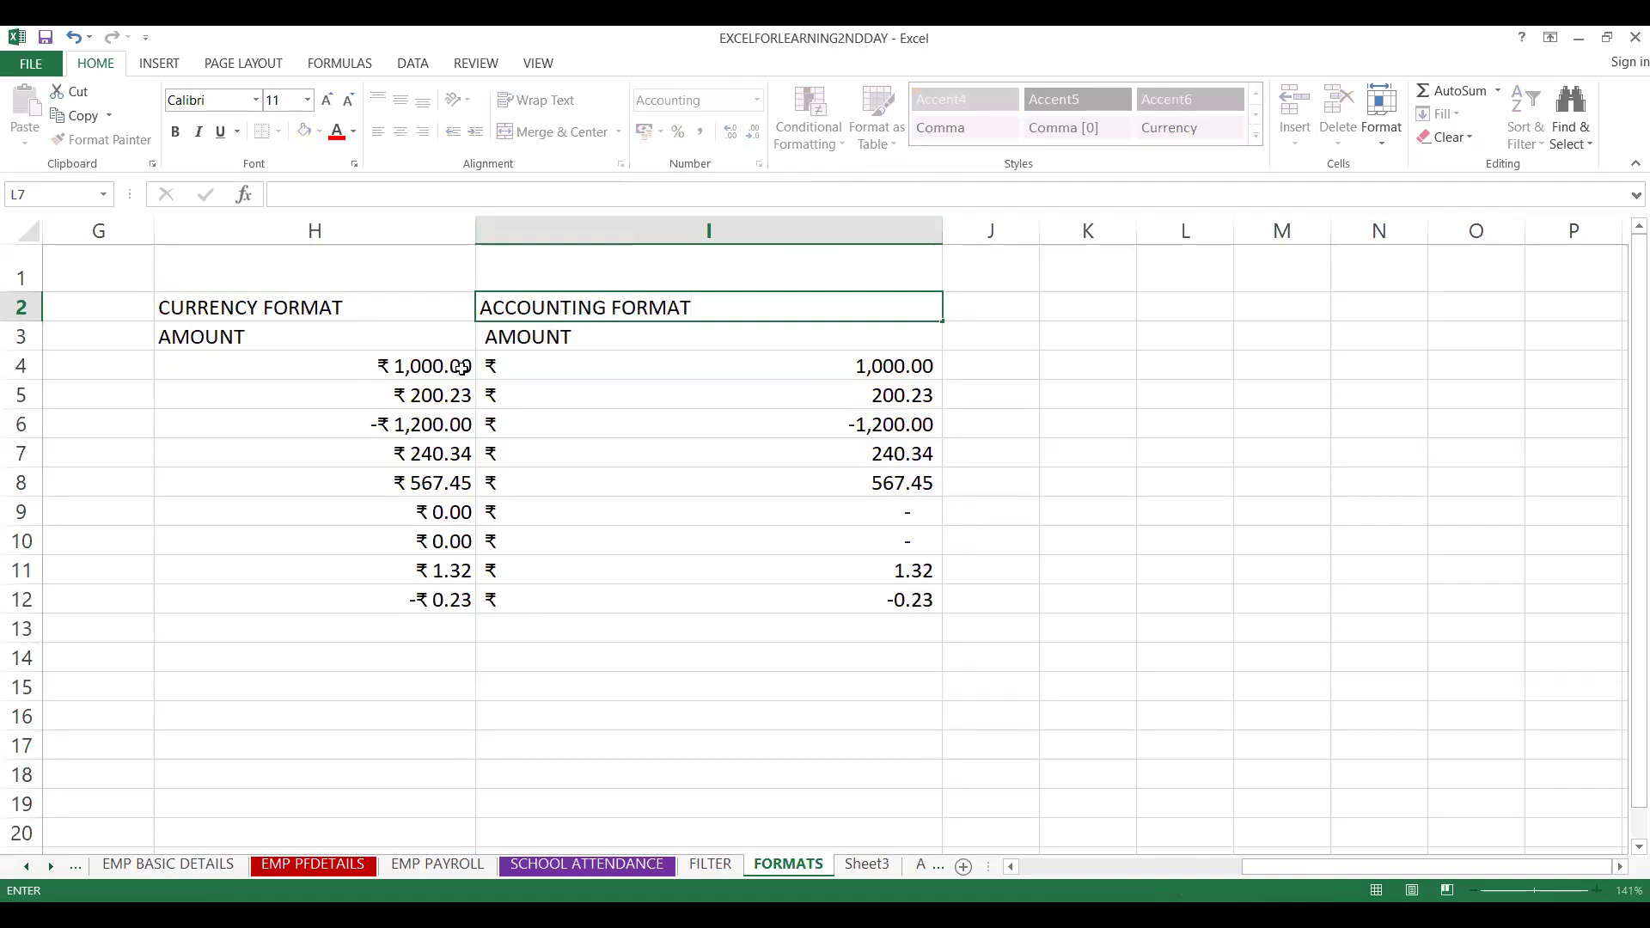
pyautogui.click(598, 415)
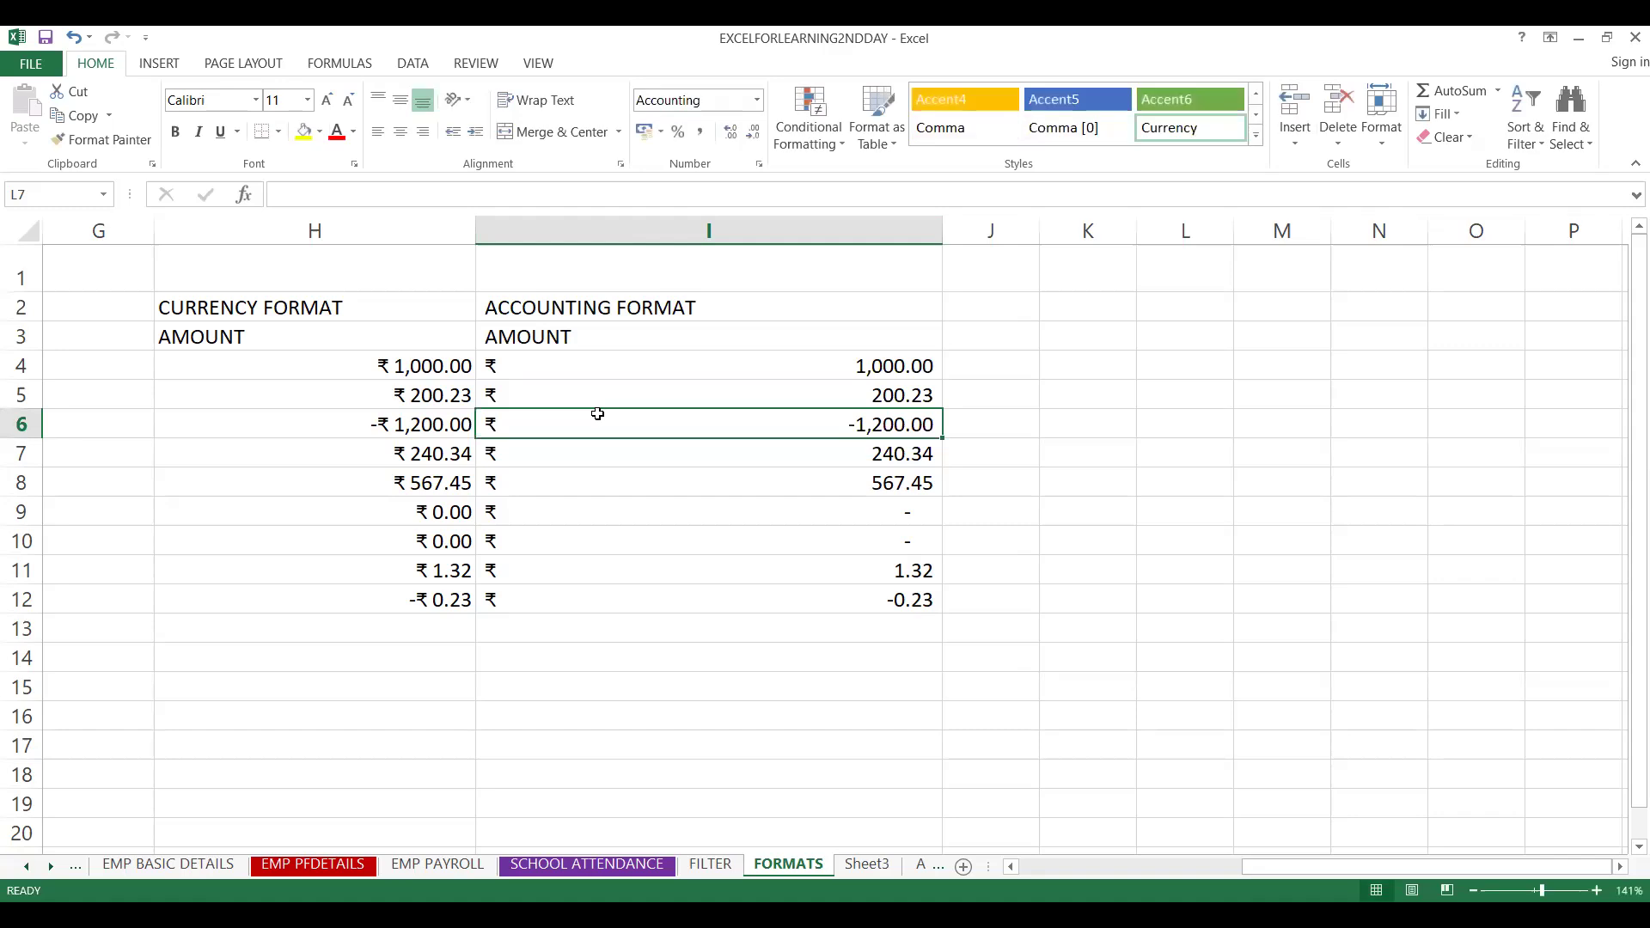
pyautogui.click(519, 368)
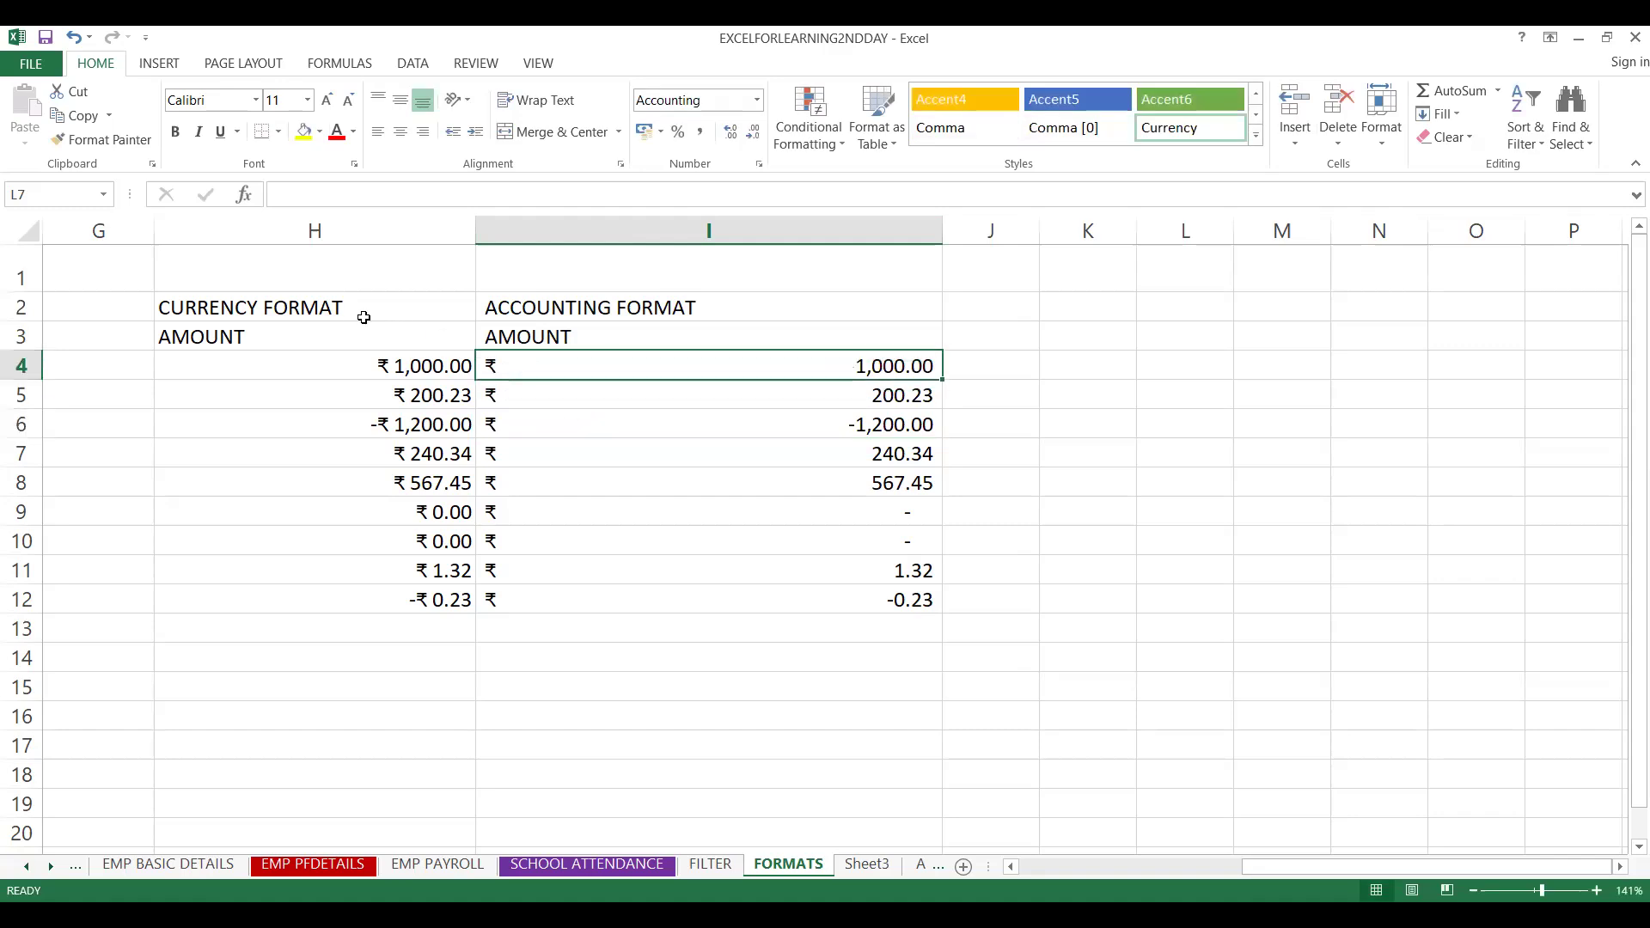
# Fill the CURRENCY FORMAT heading in H2 with yellow and the ACCOUNTING FORMAT heading in I2 with orange
pyautogui.click(310, 309)
pyautogui.hotkey('shift', 'Right')
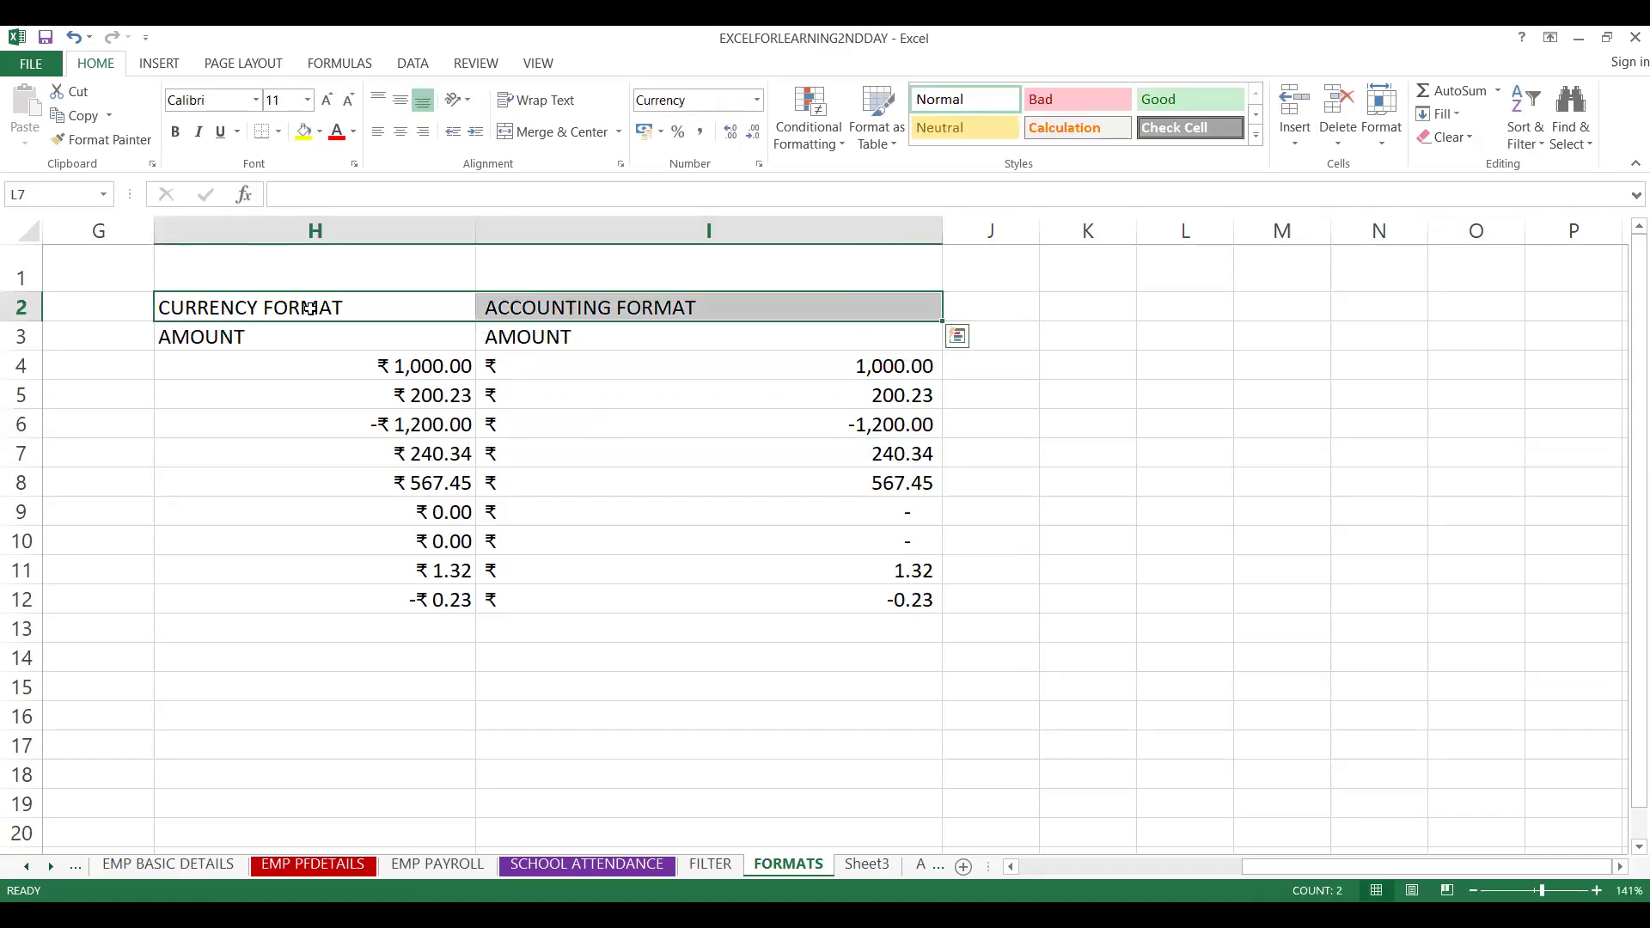
pyautogui.click(310, 133)
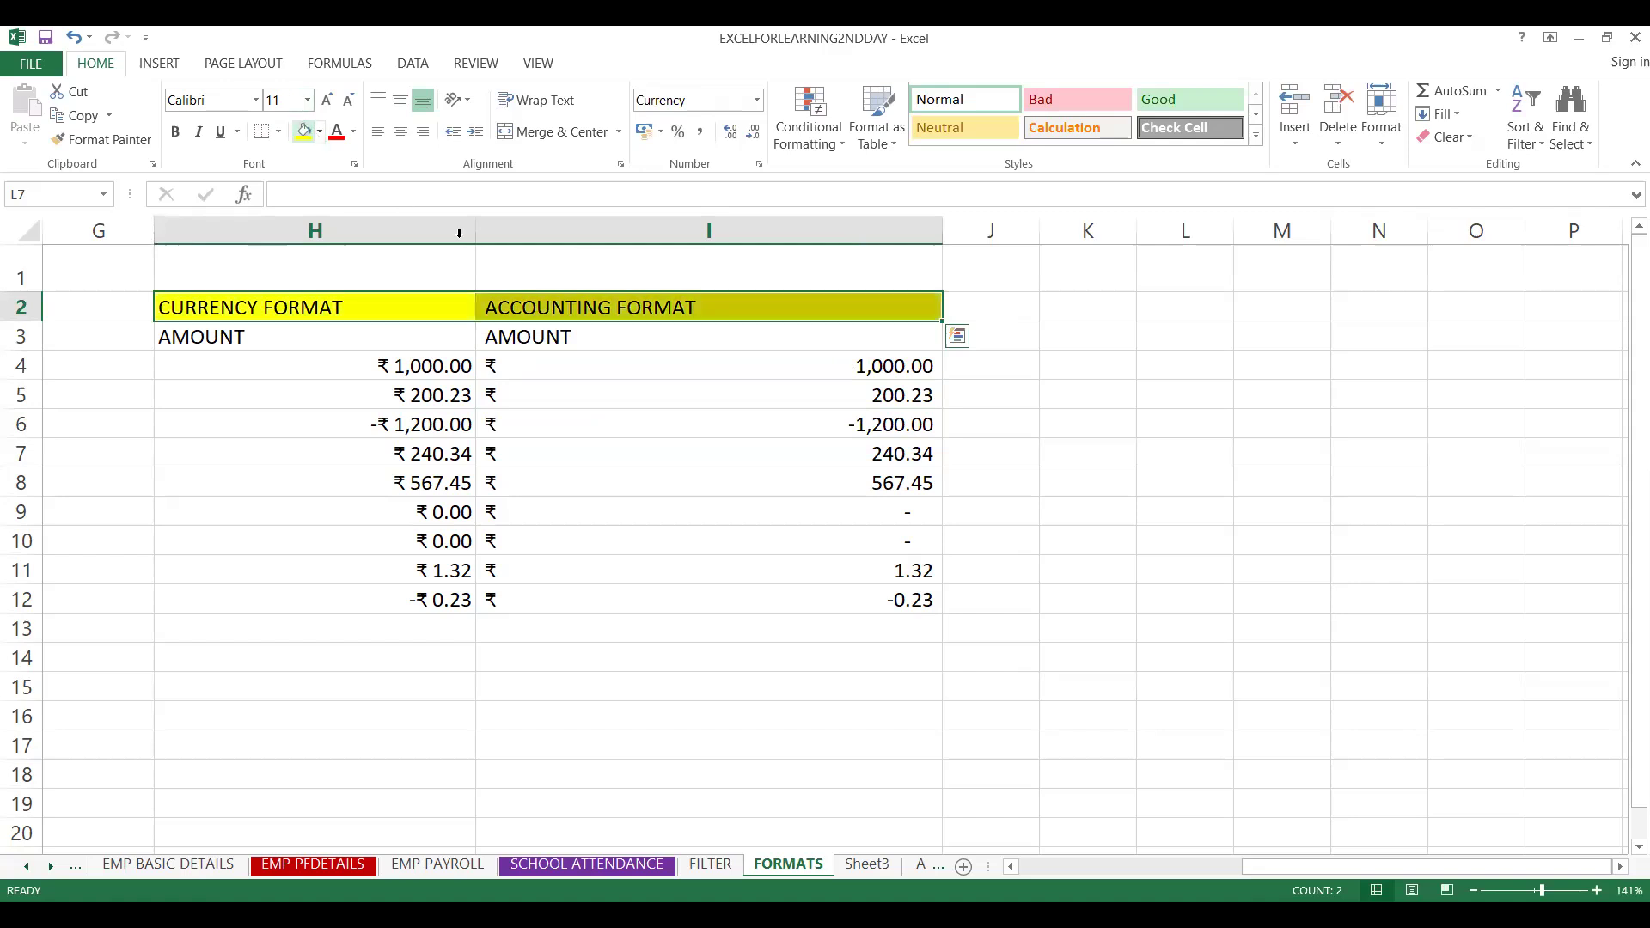
pyautogui.click(578, 308)
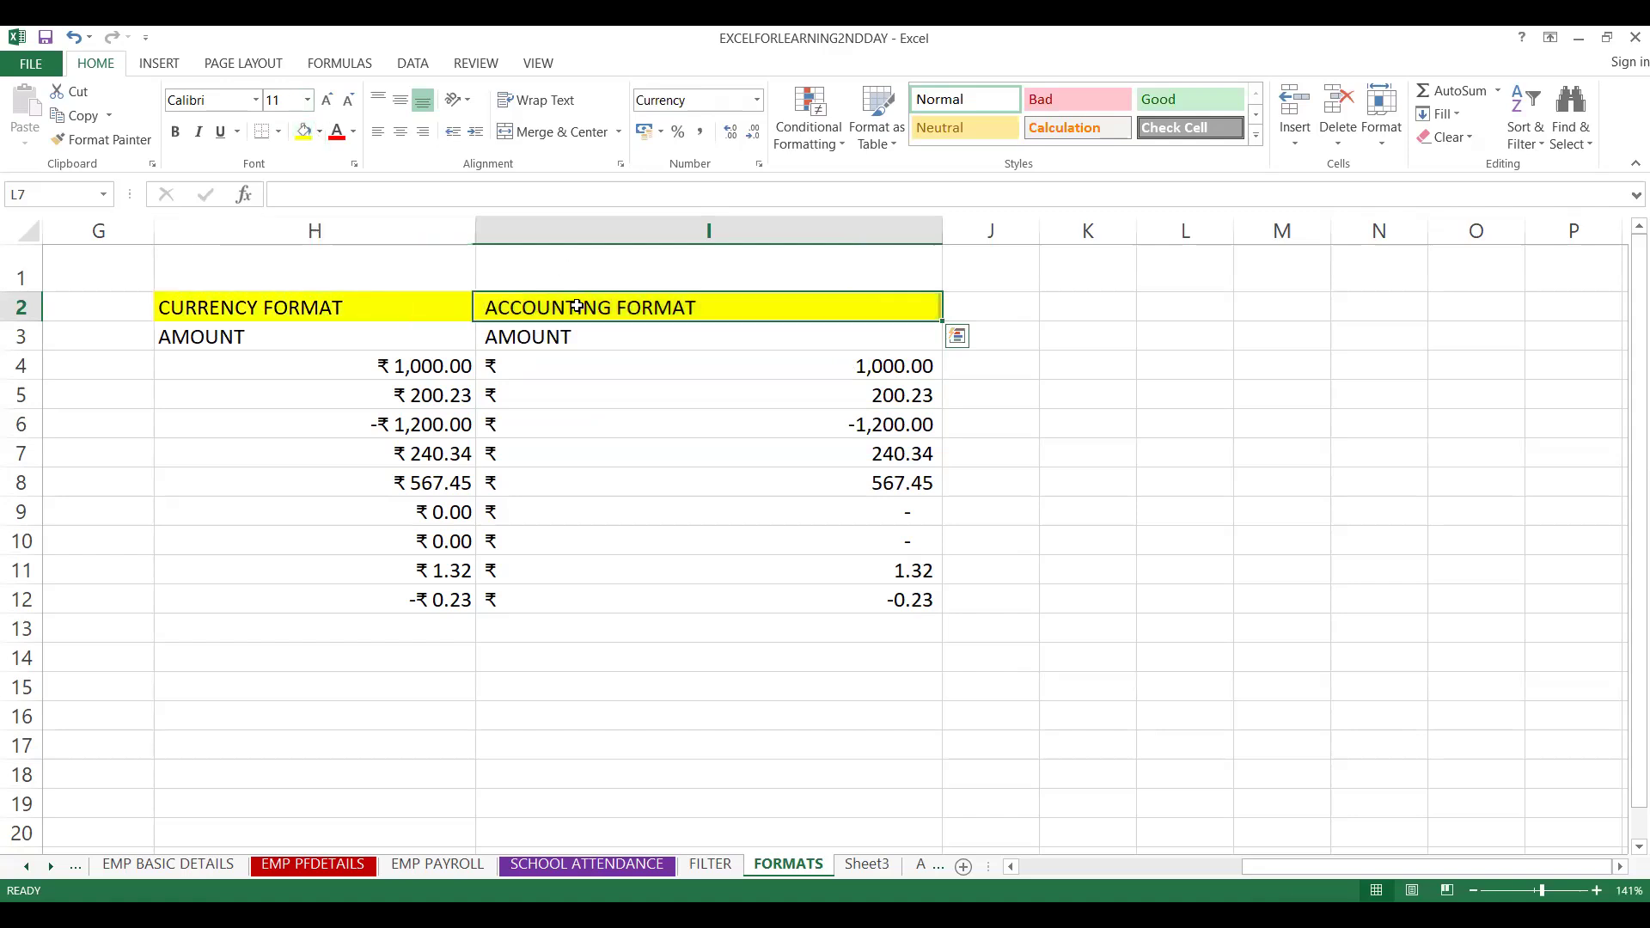
pyautogui.click(321, 133)
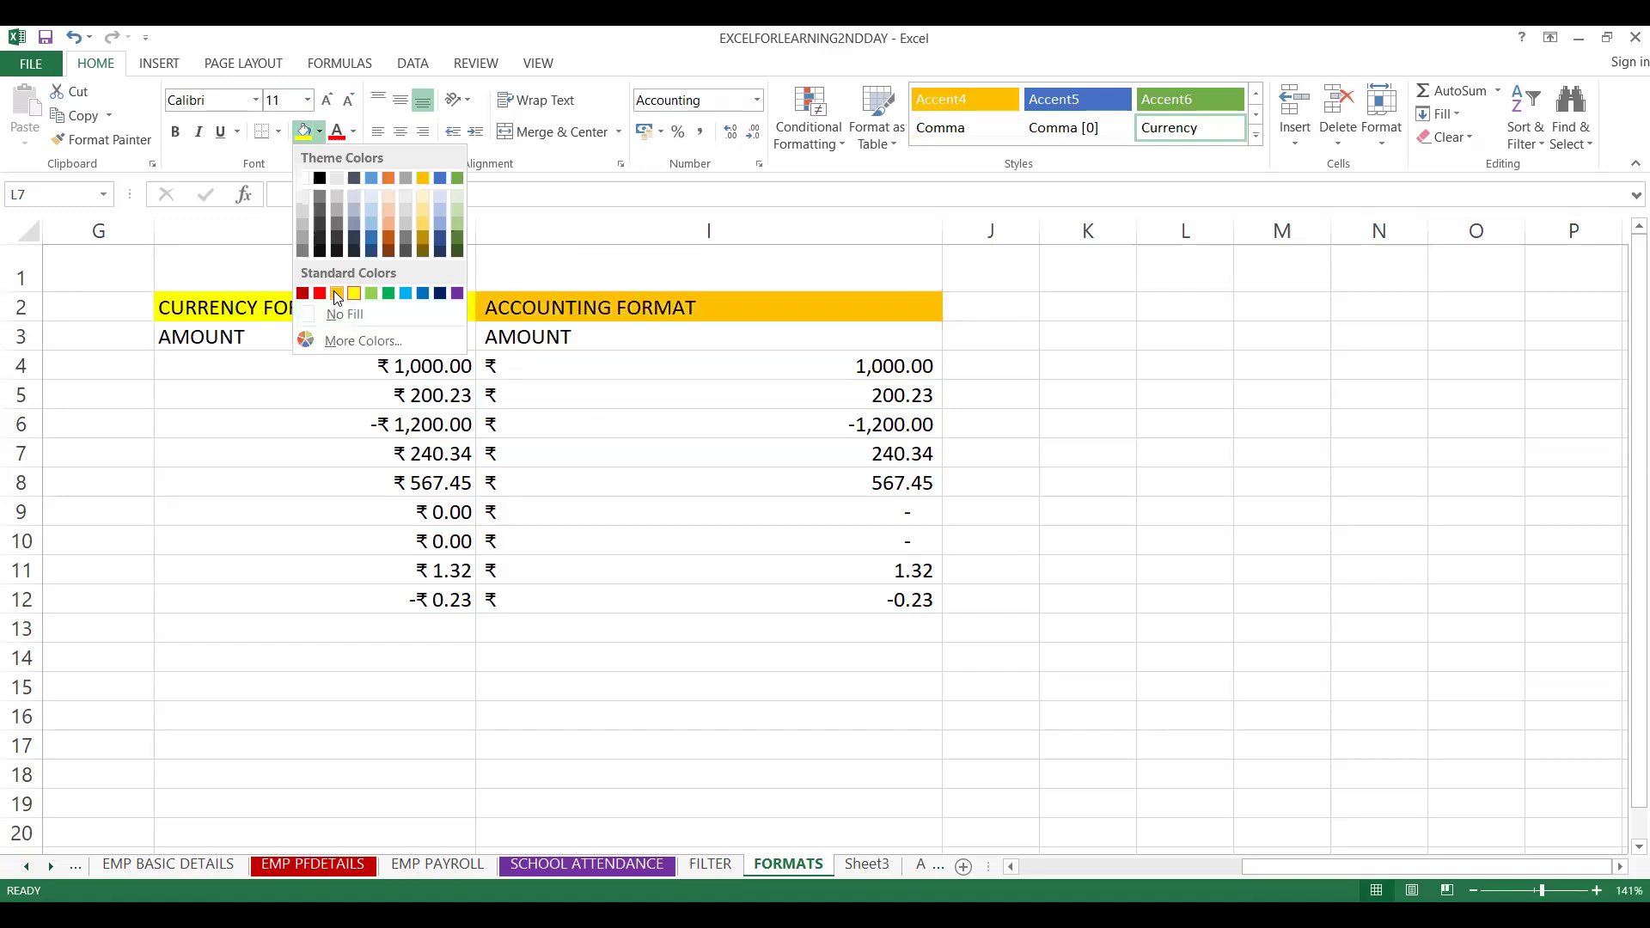
pyautogui.click(336, 295)
pyautogui.click(585, 369)
pyautogui.click(590, 404)
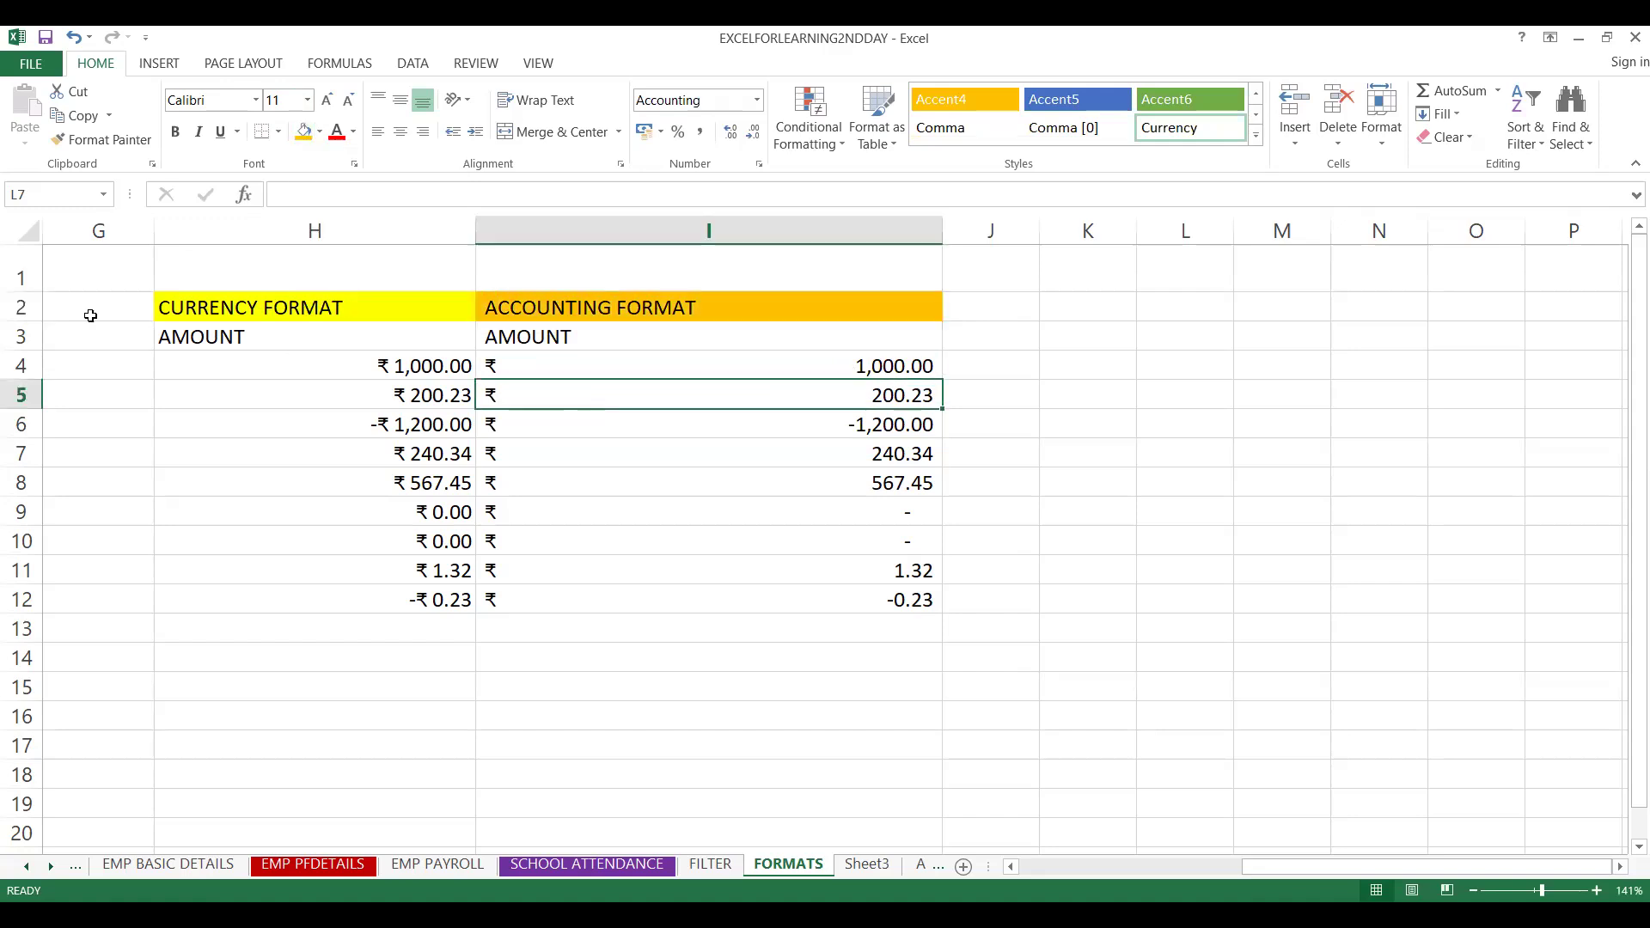
# Delete the entire row 3 that holds the AMOUNT labels
pyautogui.click(19, 336)
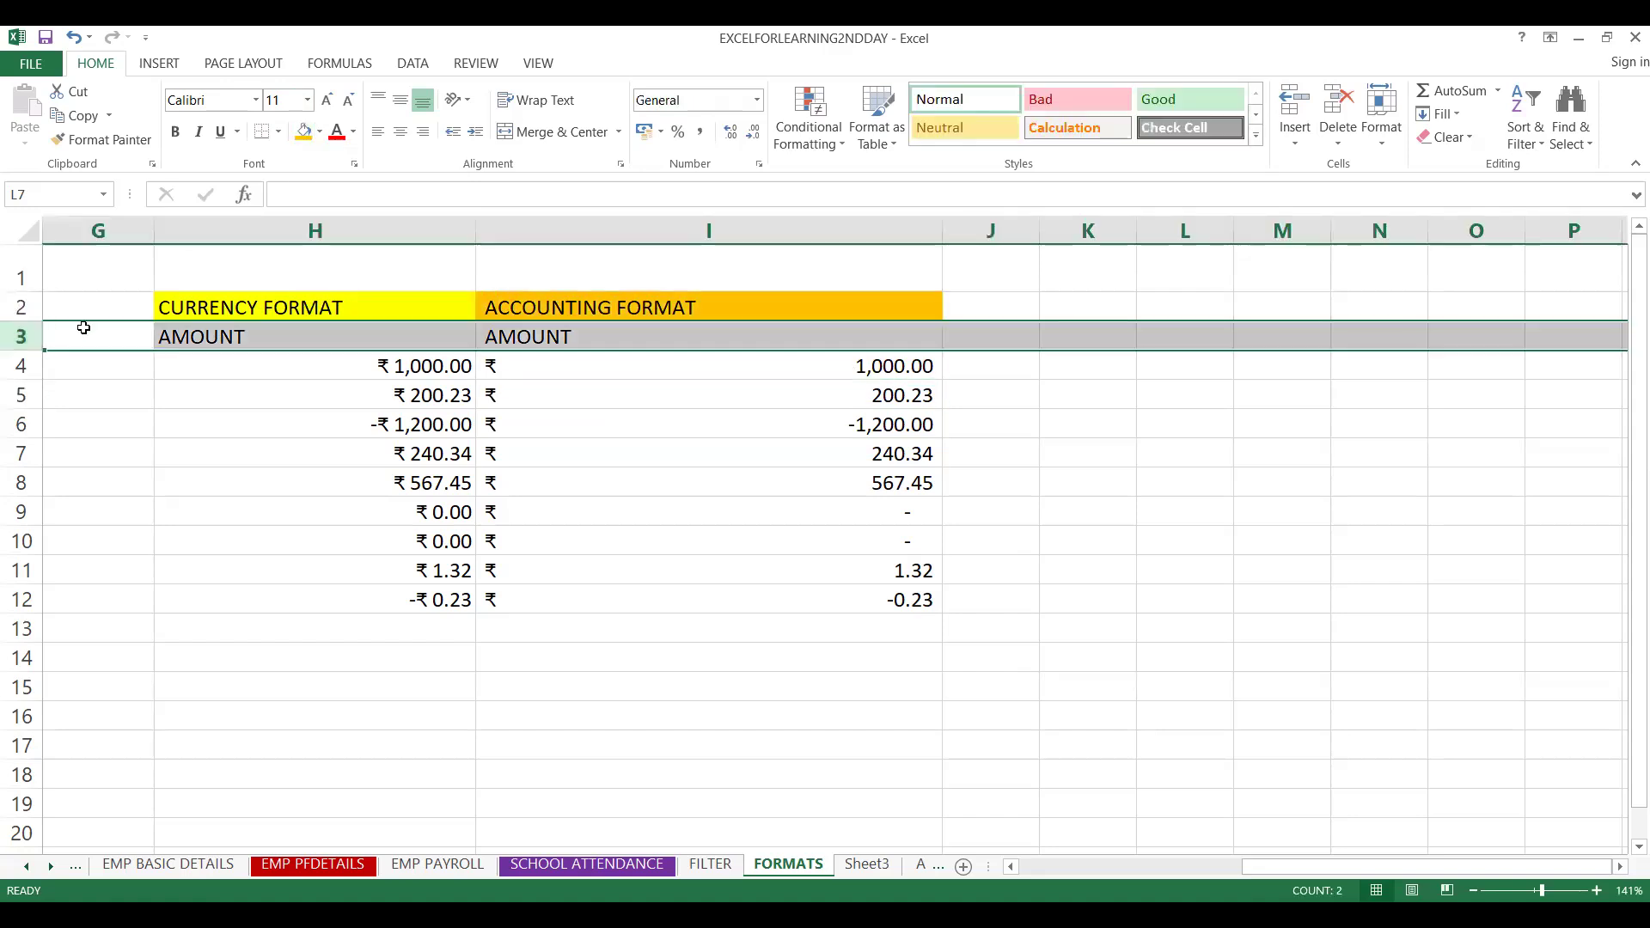
pyautogui.rightClick(85, 332)
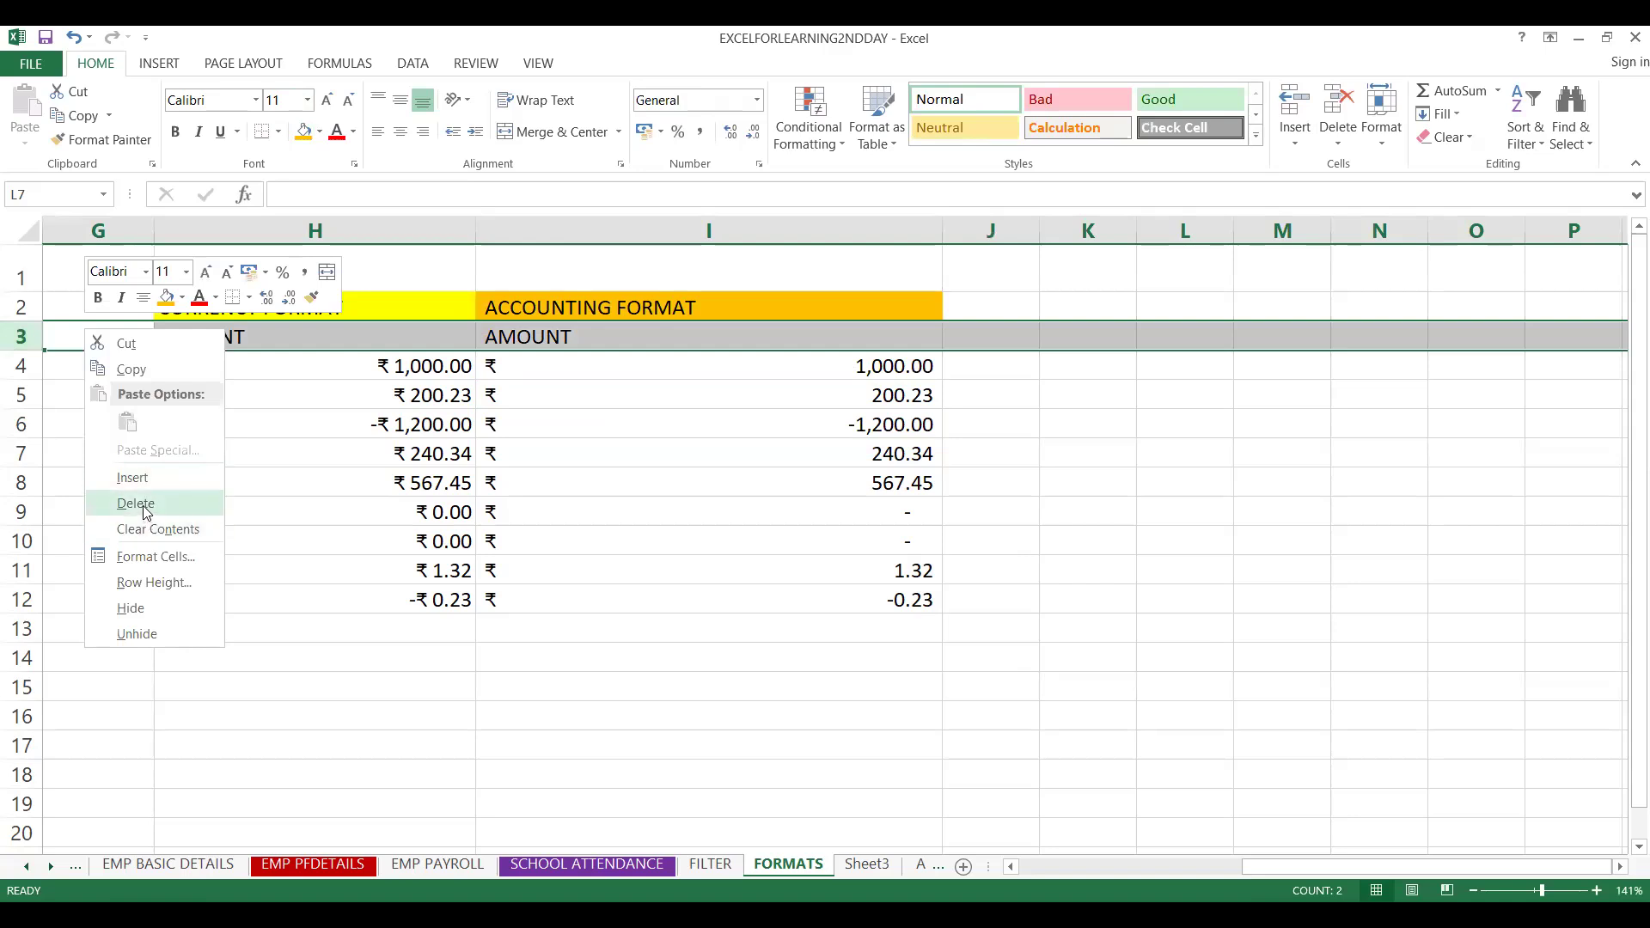
pyautogui.click(136, 504)
pyautogui.click(715, 433)
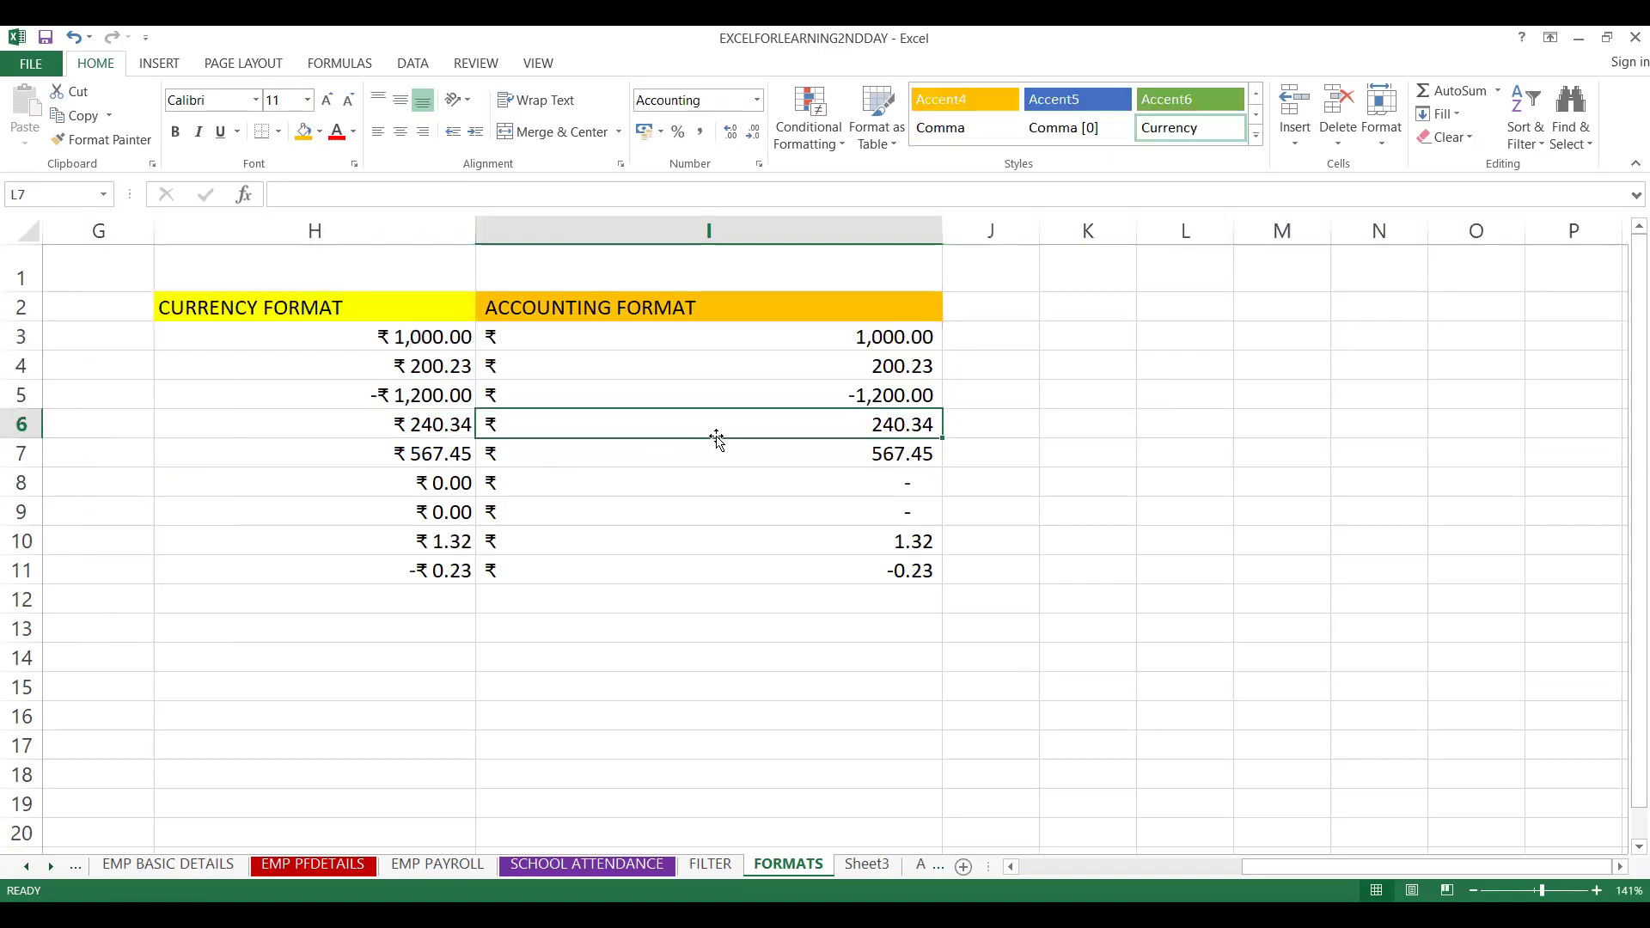
pyautogui.click(748, 335)
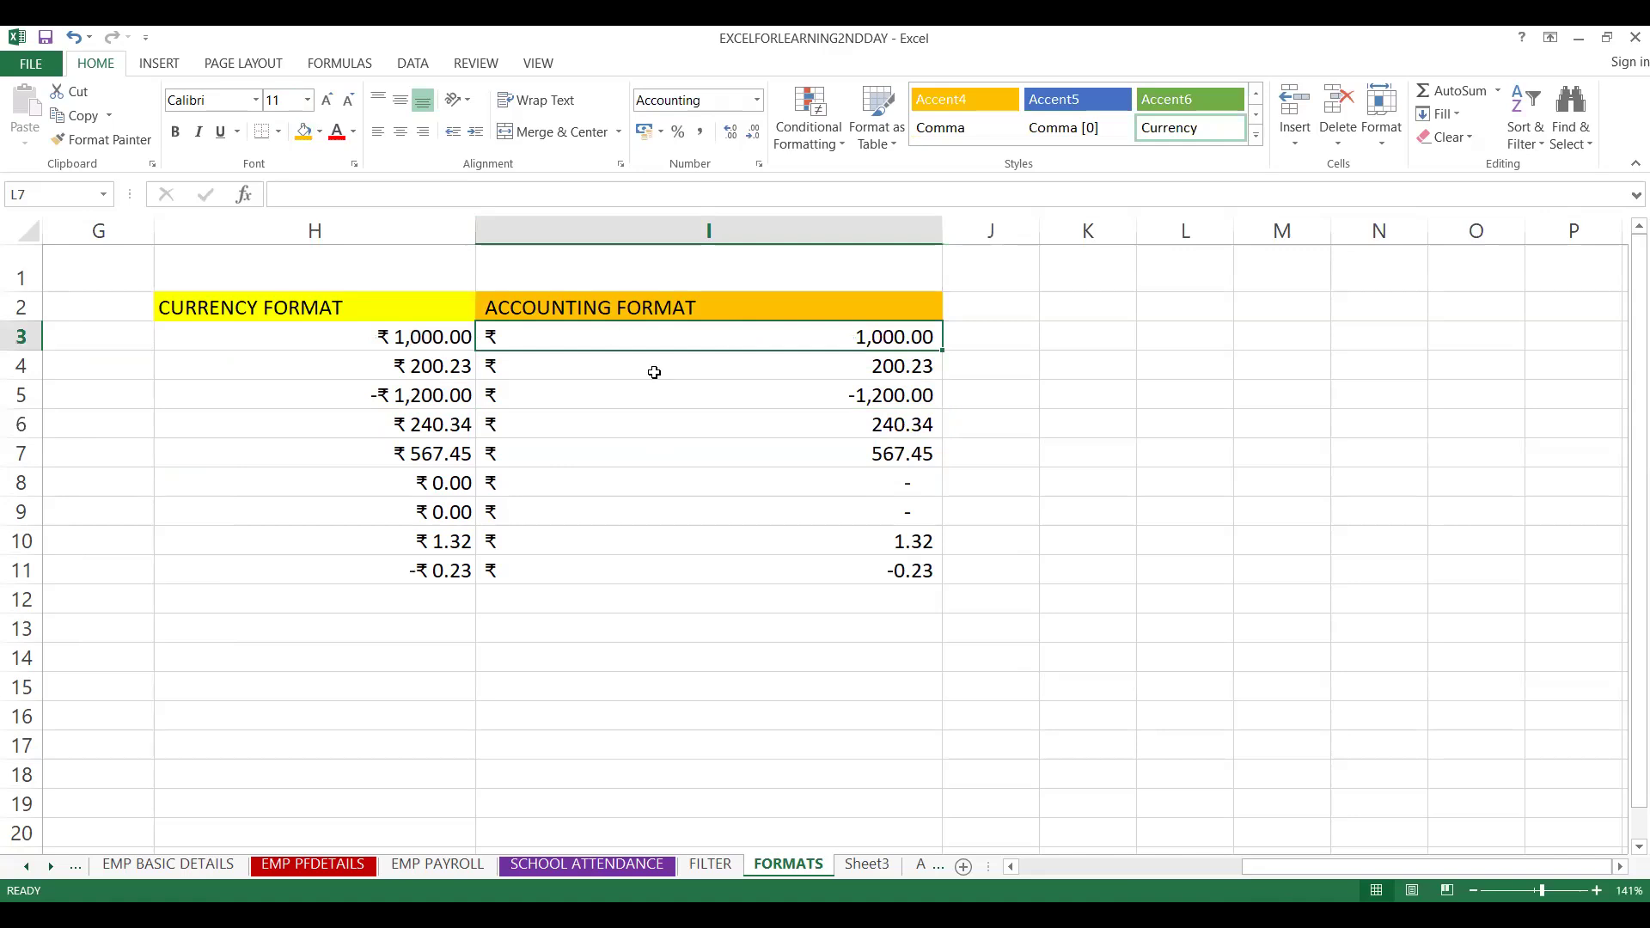
pyautogui.click(702, 560)
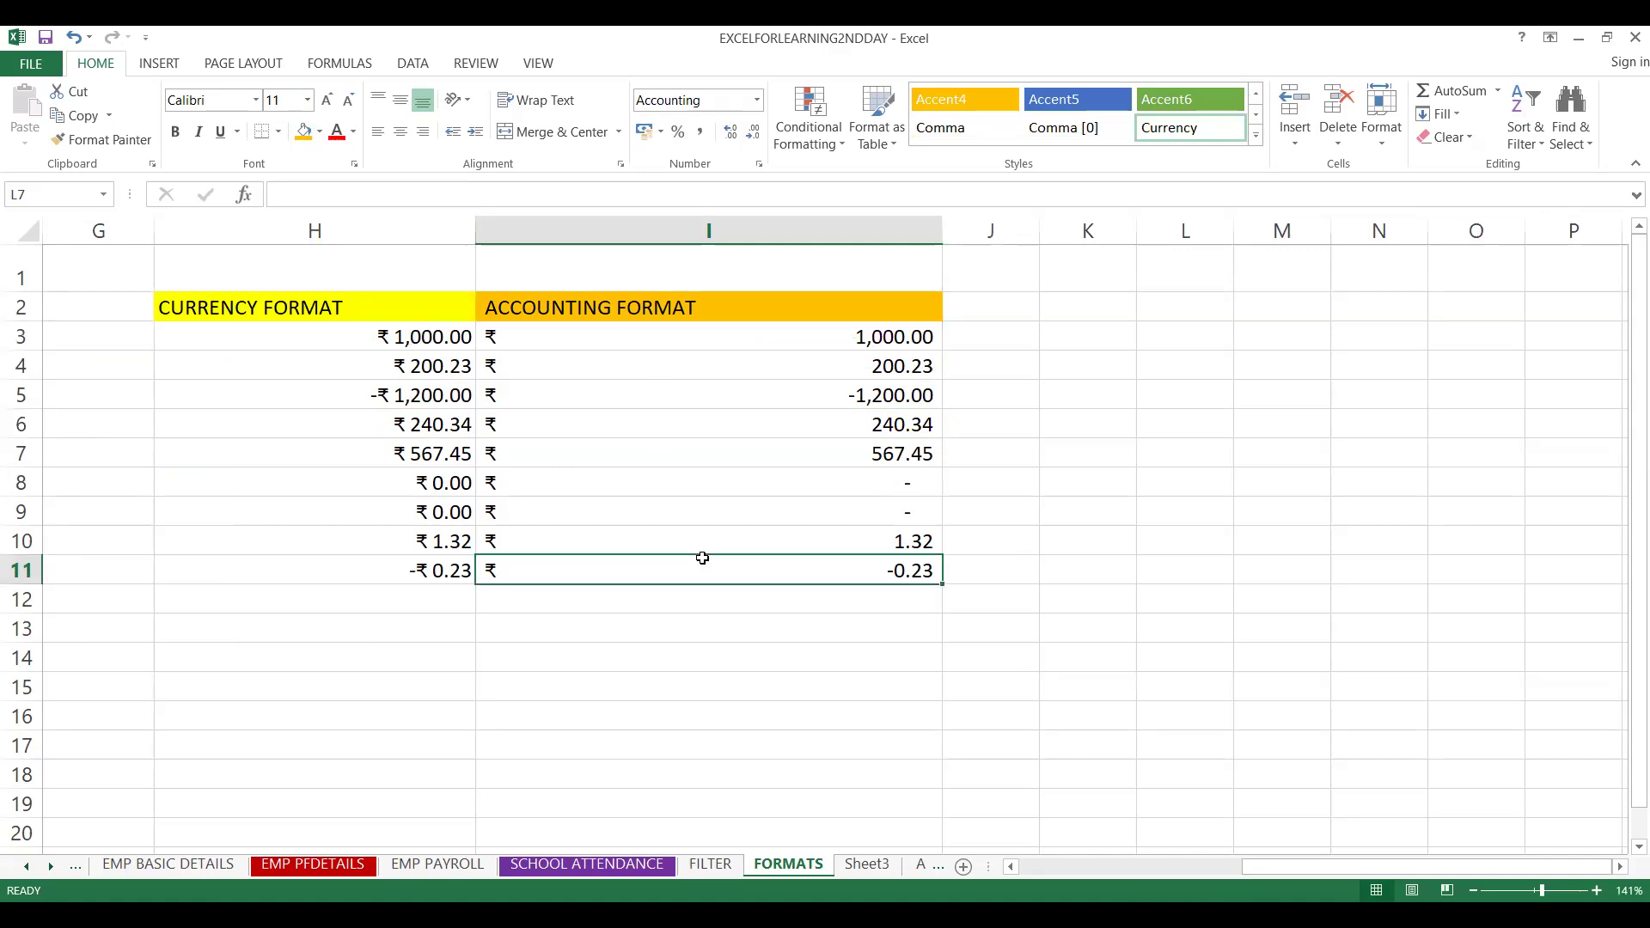
# Change the accounting format symbol of column I to $ English (Australia) in the cell format settings
pyautogui.click(570, 230)
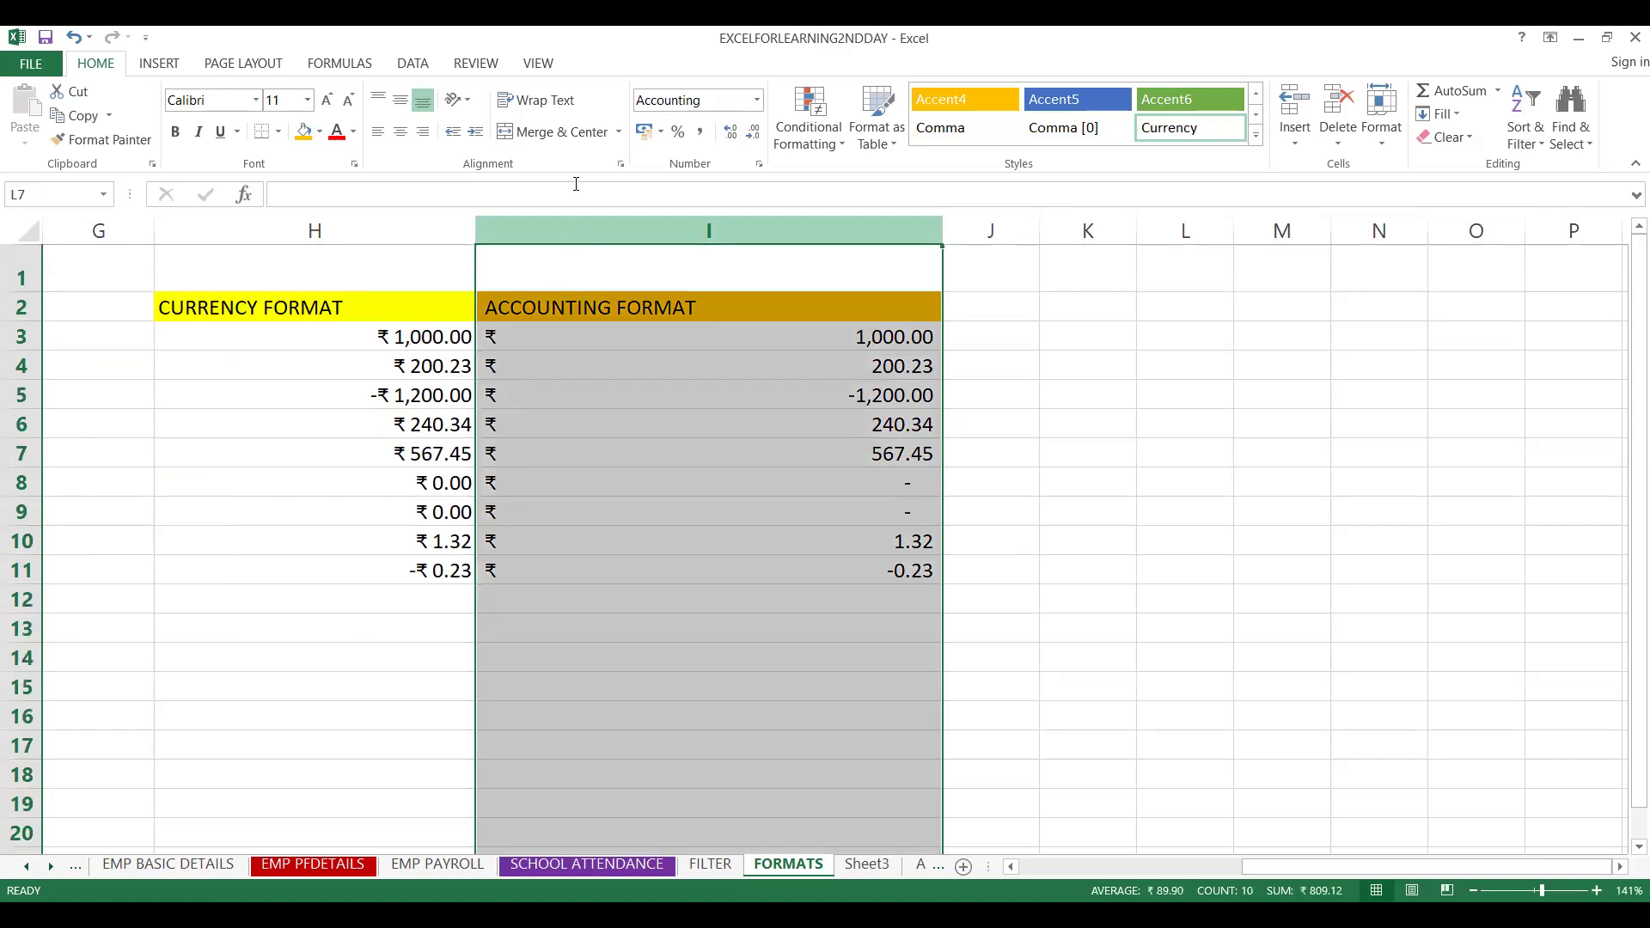
pyautogui.click(620, 133)
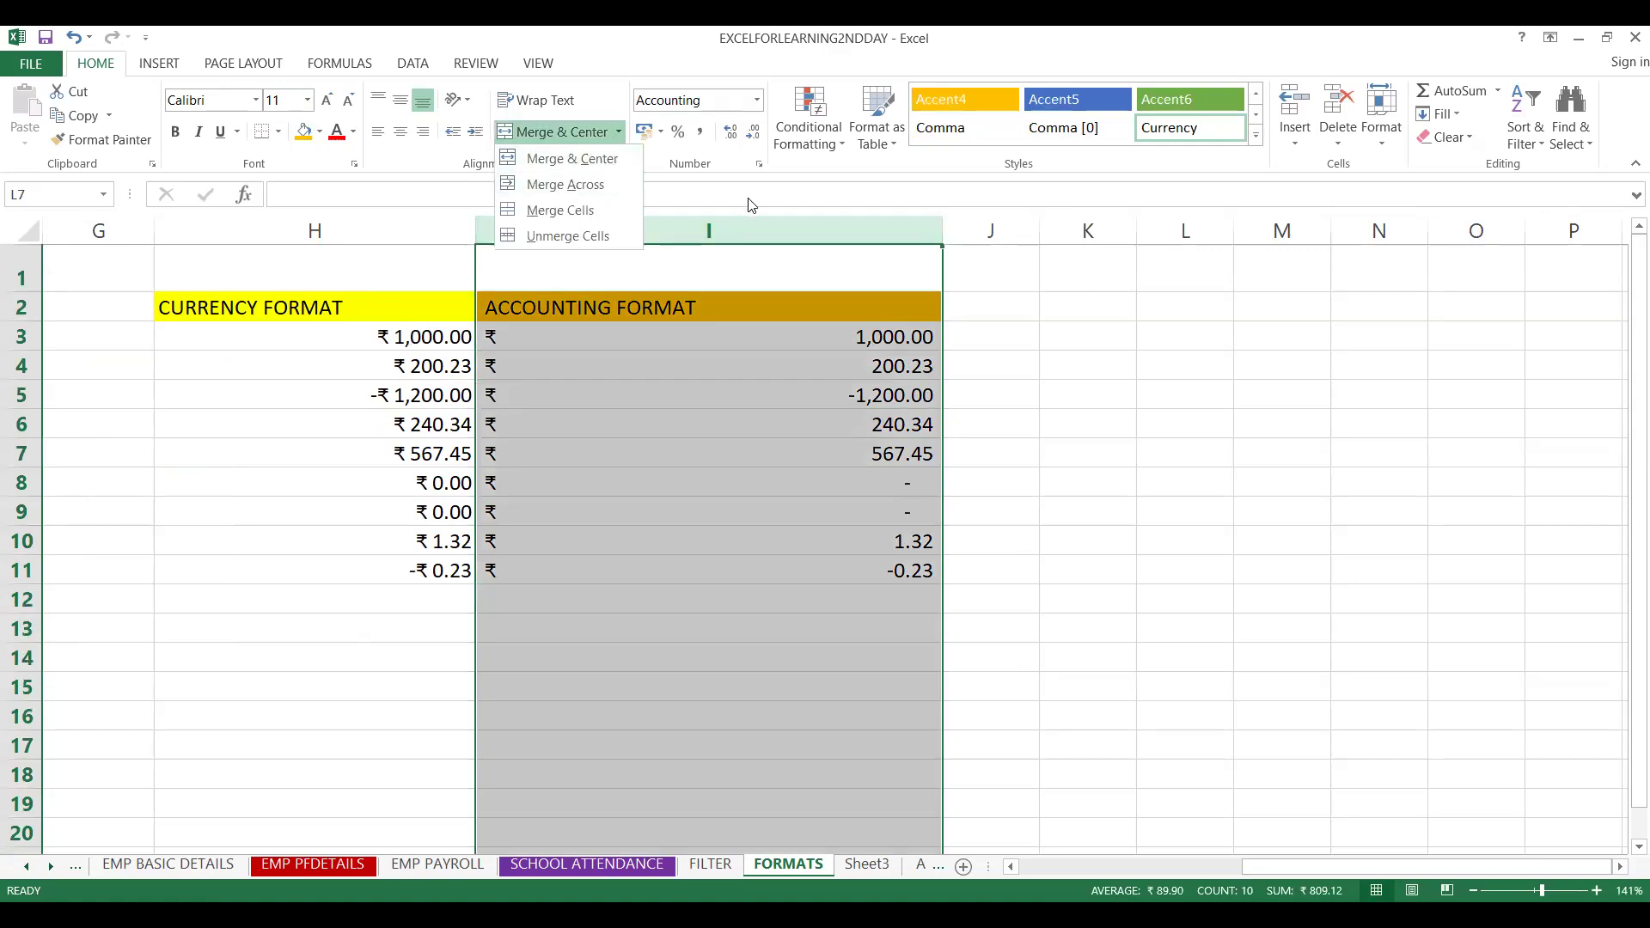
pyautogui.click(759, 163)
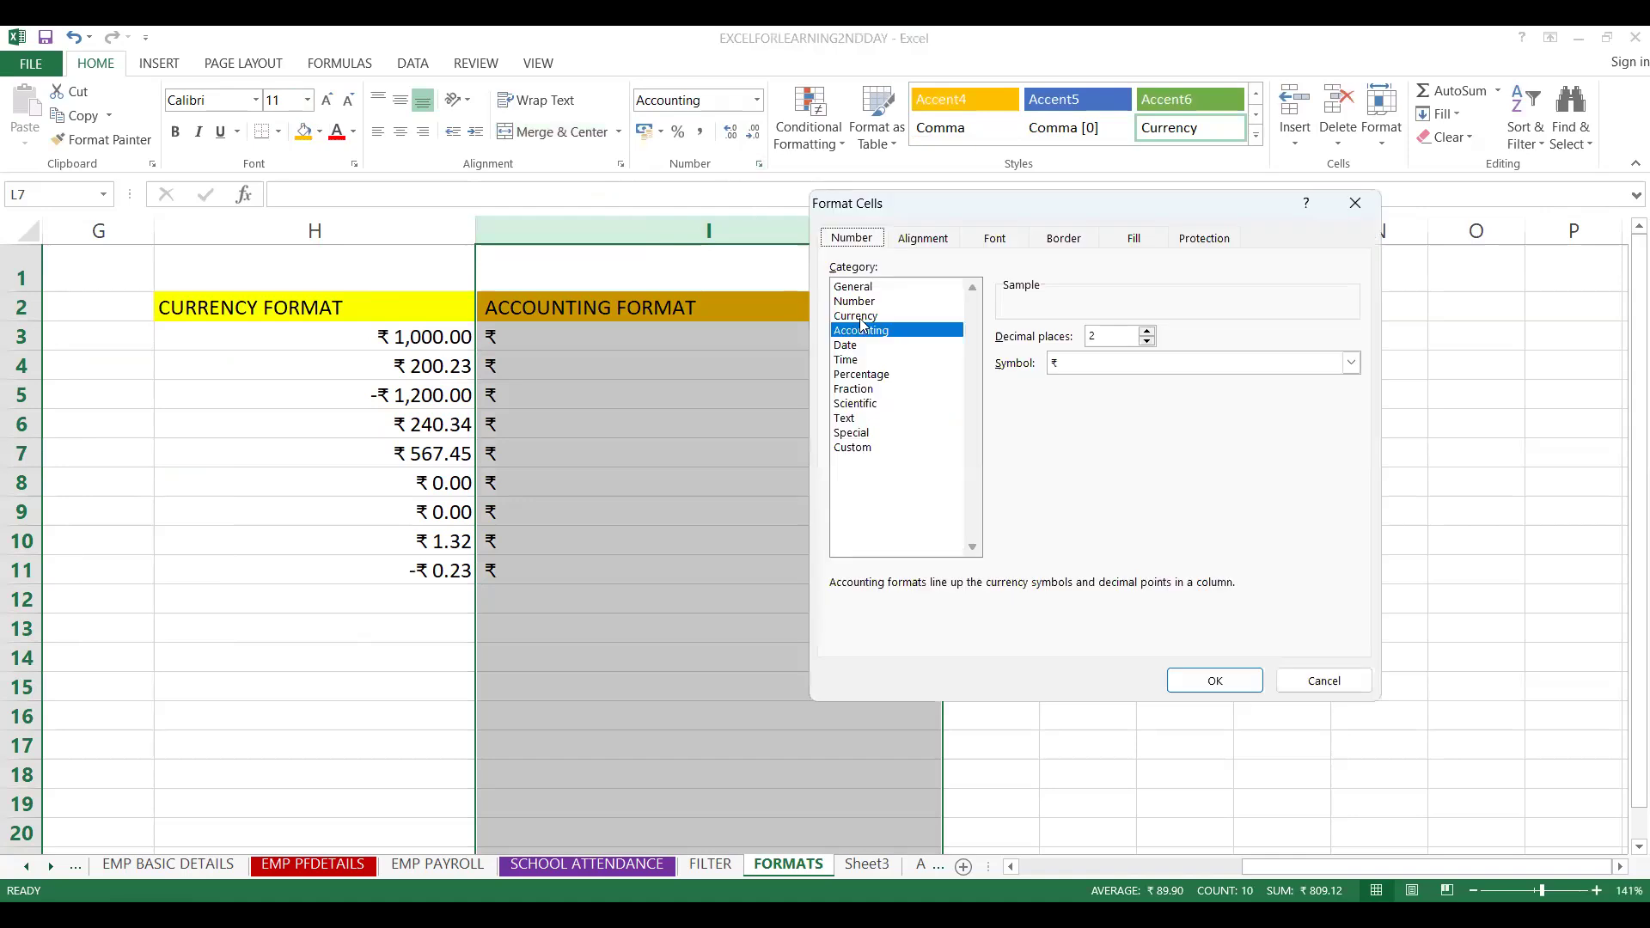
pyautogui.click(1076, 368)
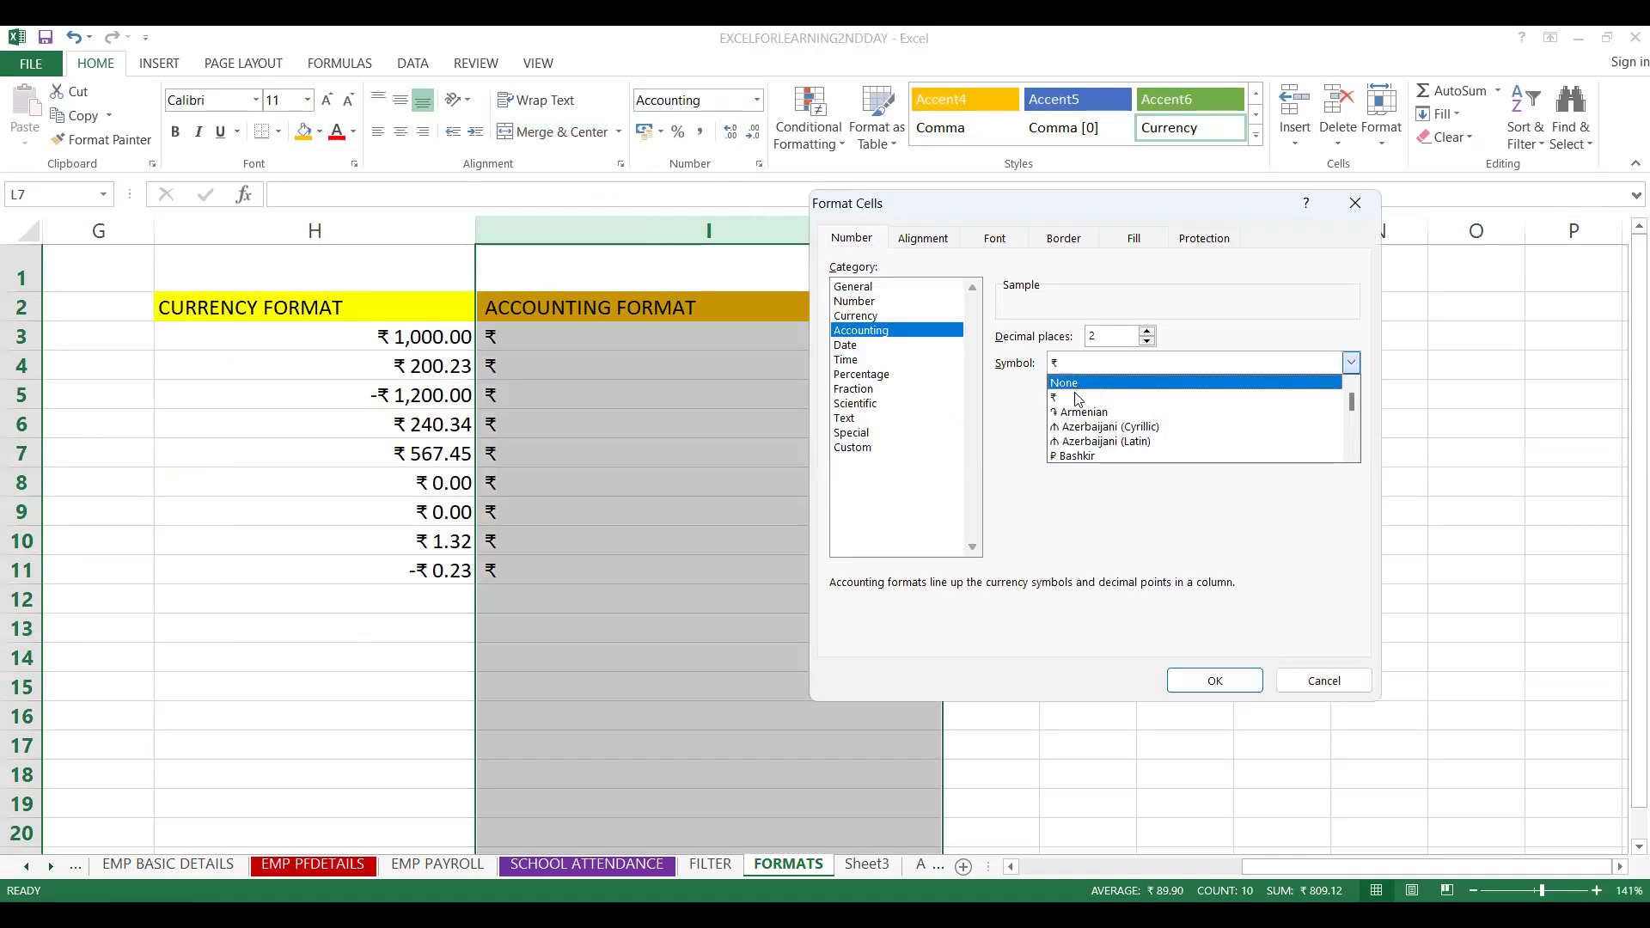
pyautogui.click(1351, 439)
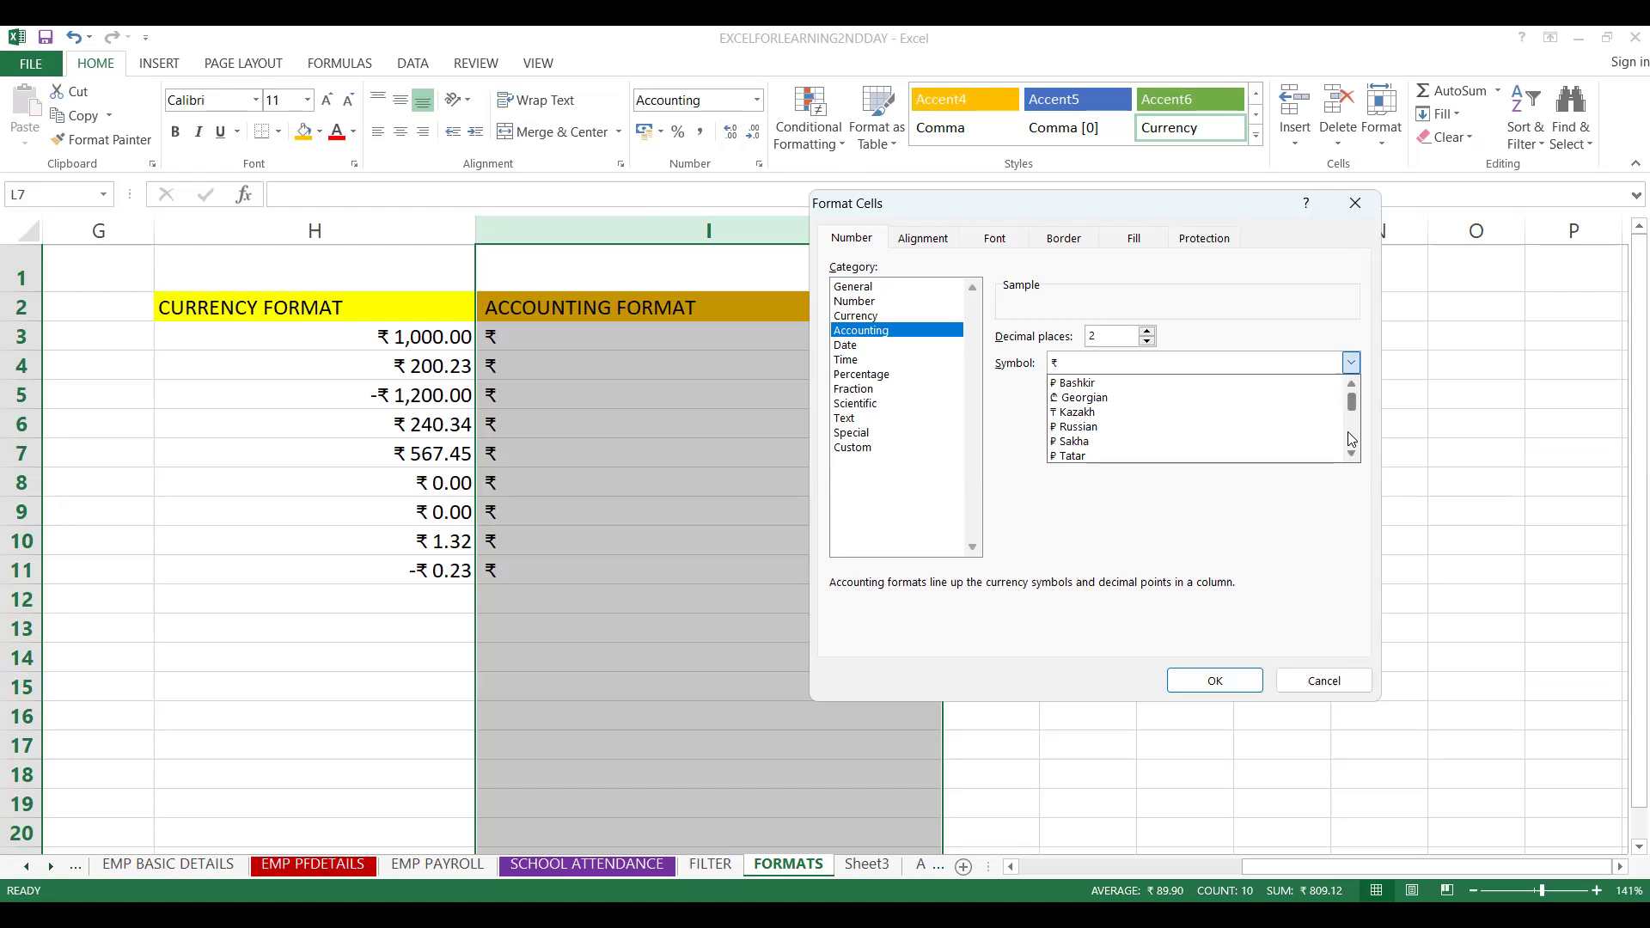
pyautogui.click(1351, 439)
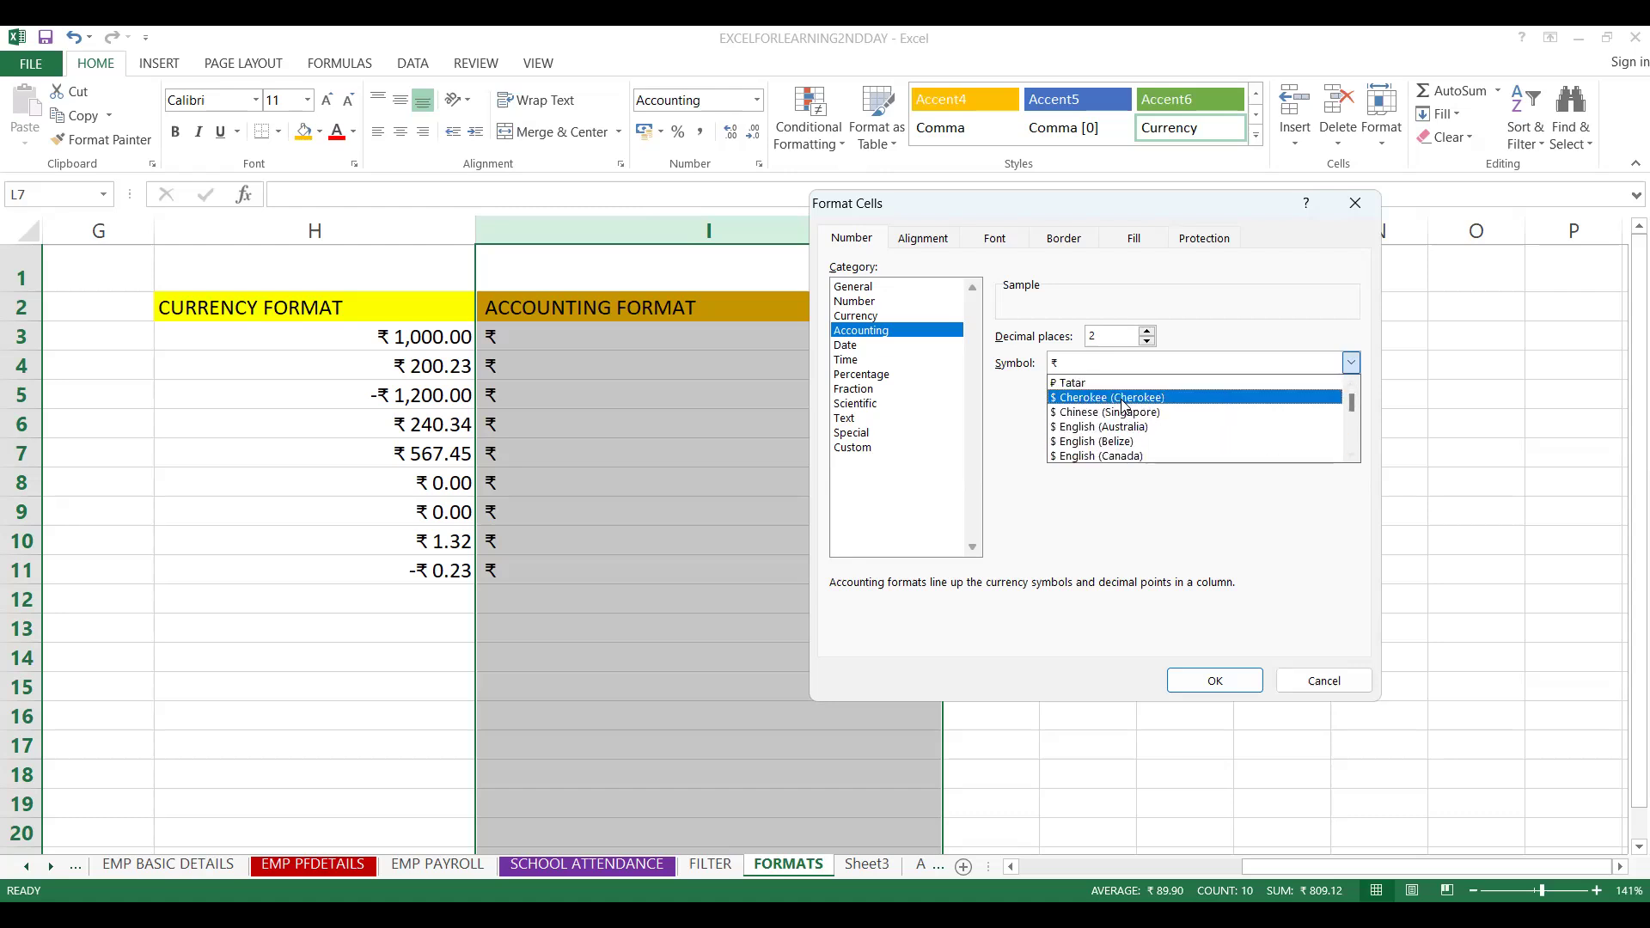
pyautogui.click(1119, 426)
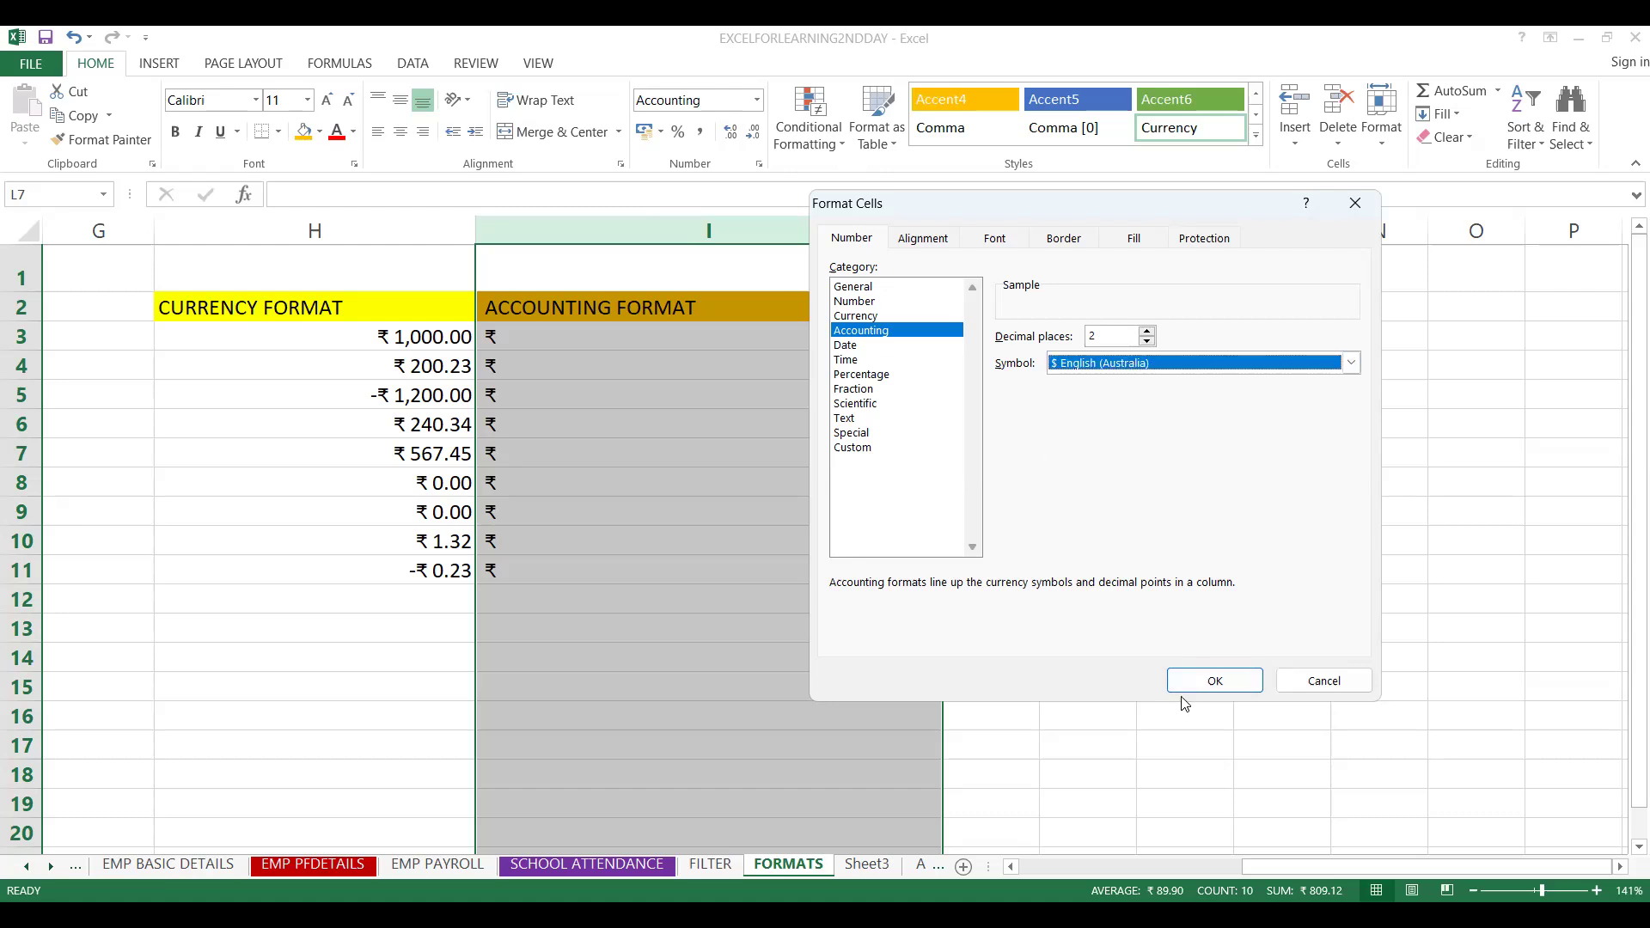
pyautogui.click(1214, 680)
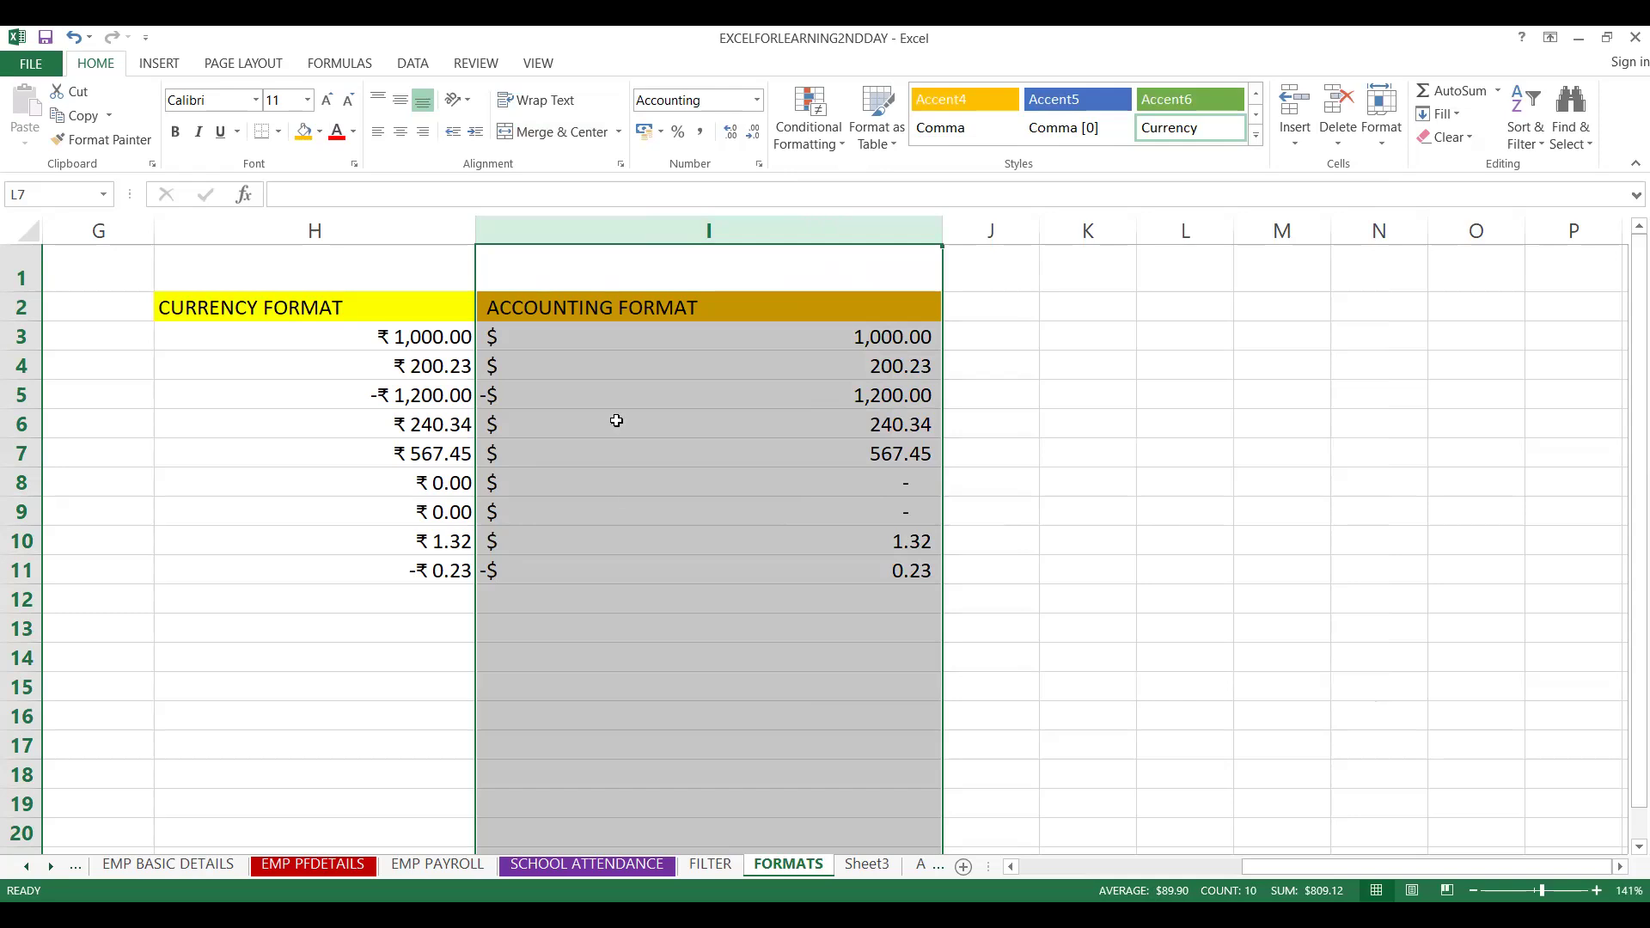
# Try centre, left and right horizontal alignment on column H, and leave the currency column centred
pyautogui.click(405, 306)
pyautogui.click(396, 230)
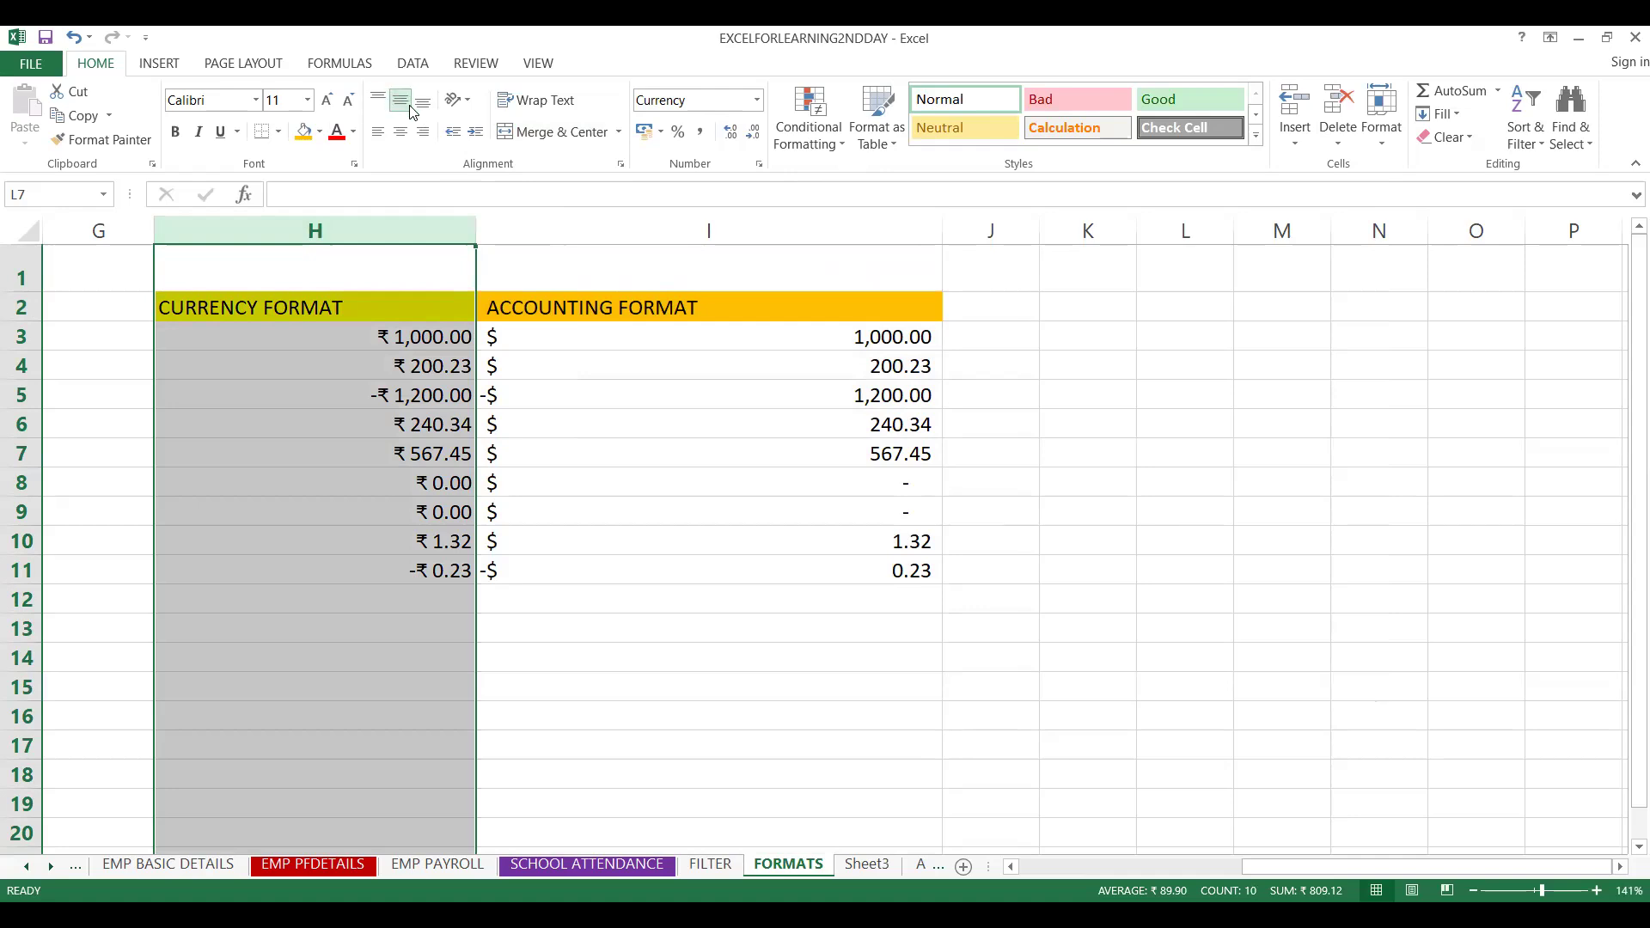
pyautogui.click(401, 132)
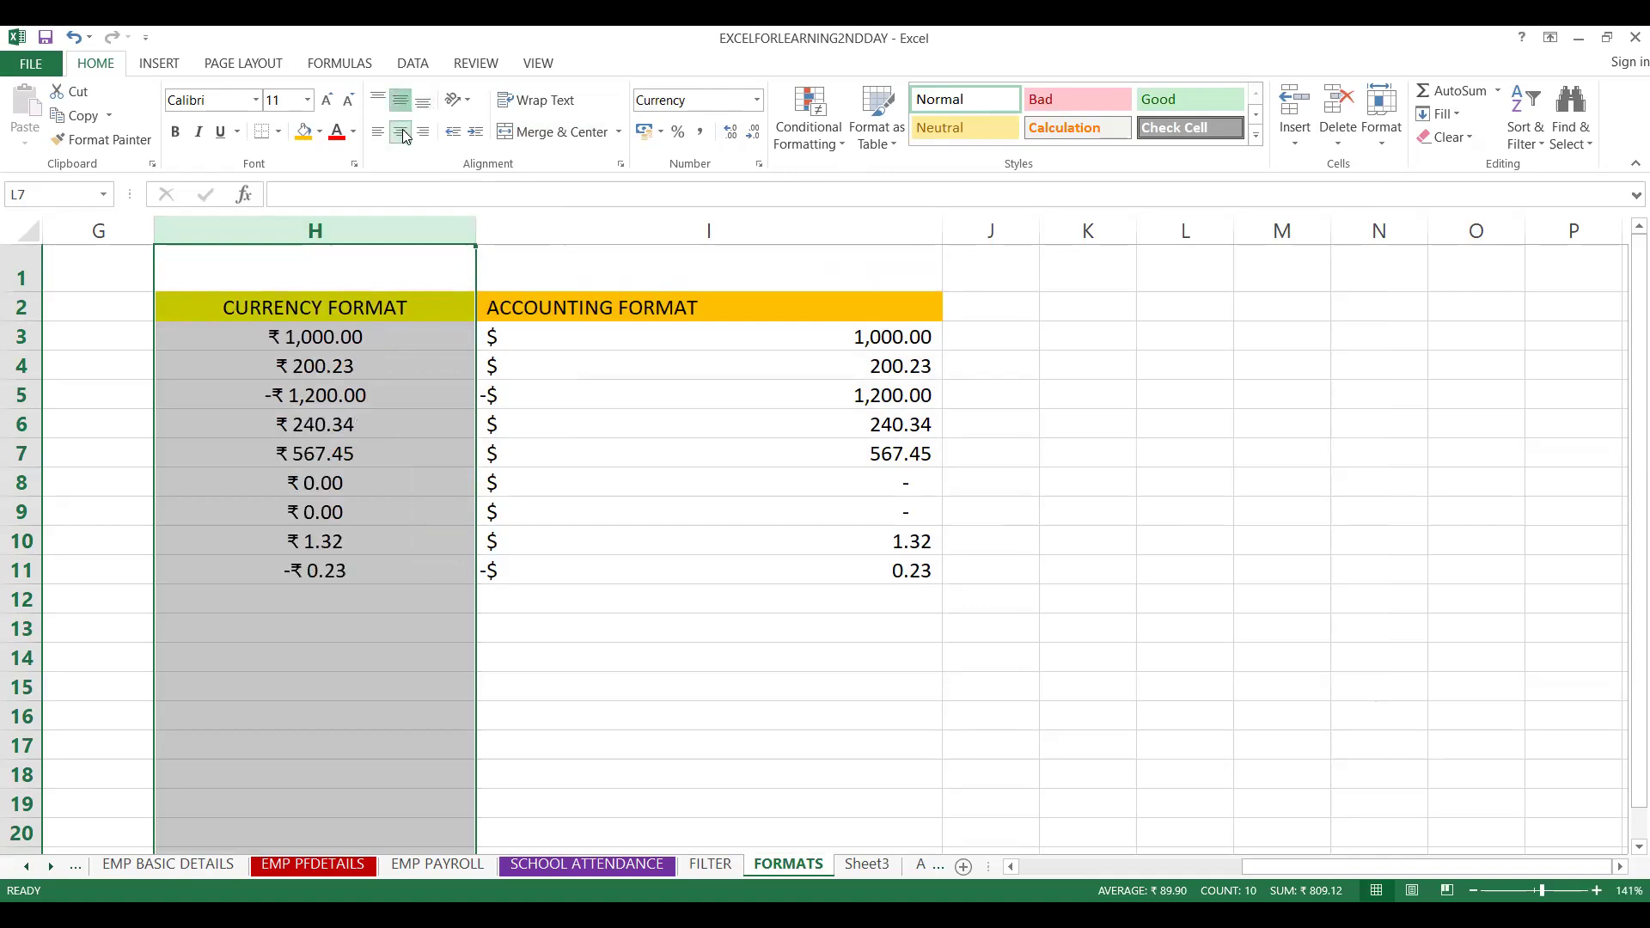
pyautogui.click(378, 131)
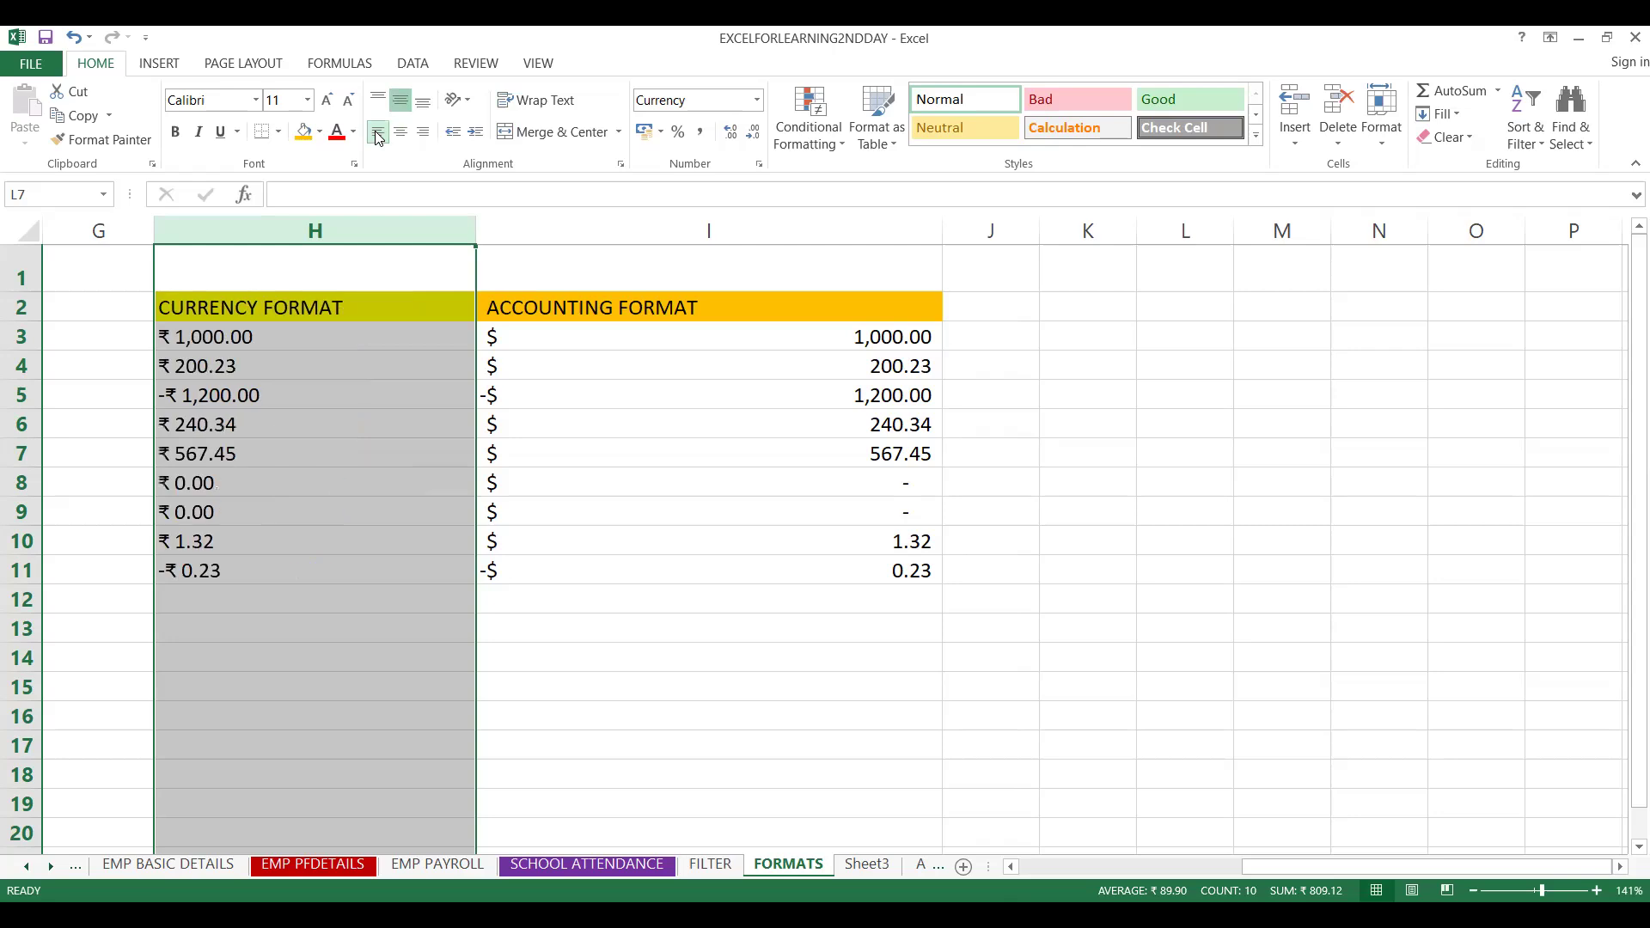
pyautogui.click(423, 134)
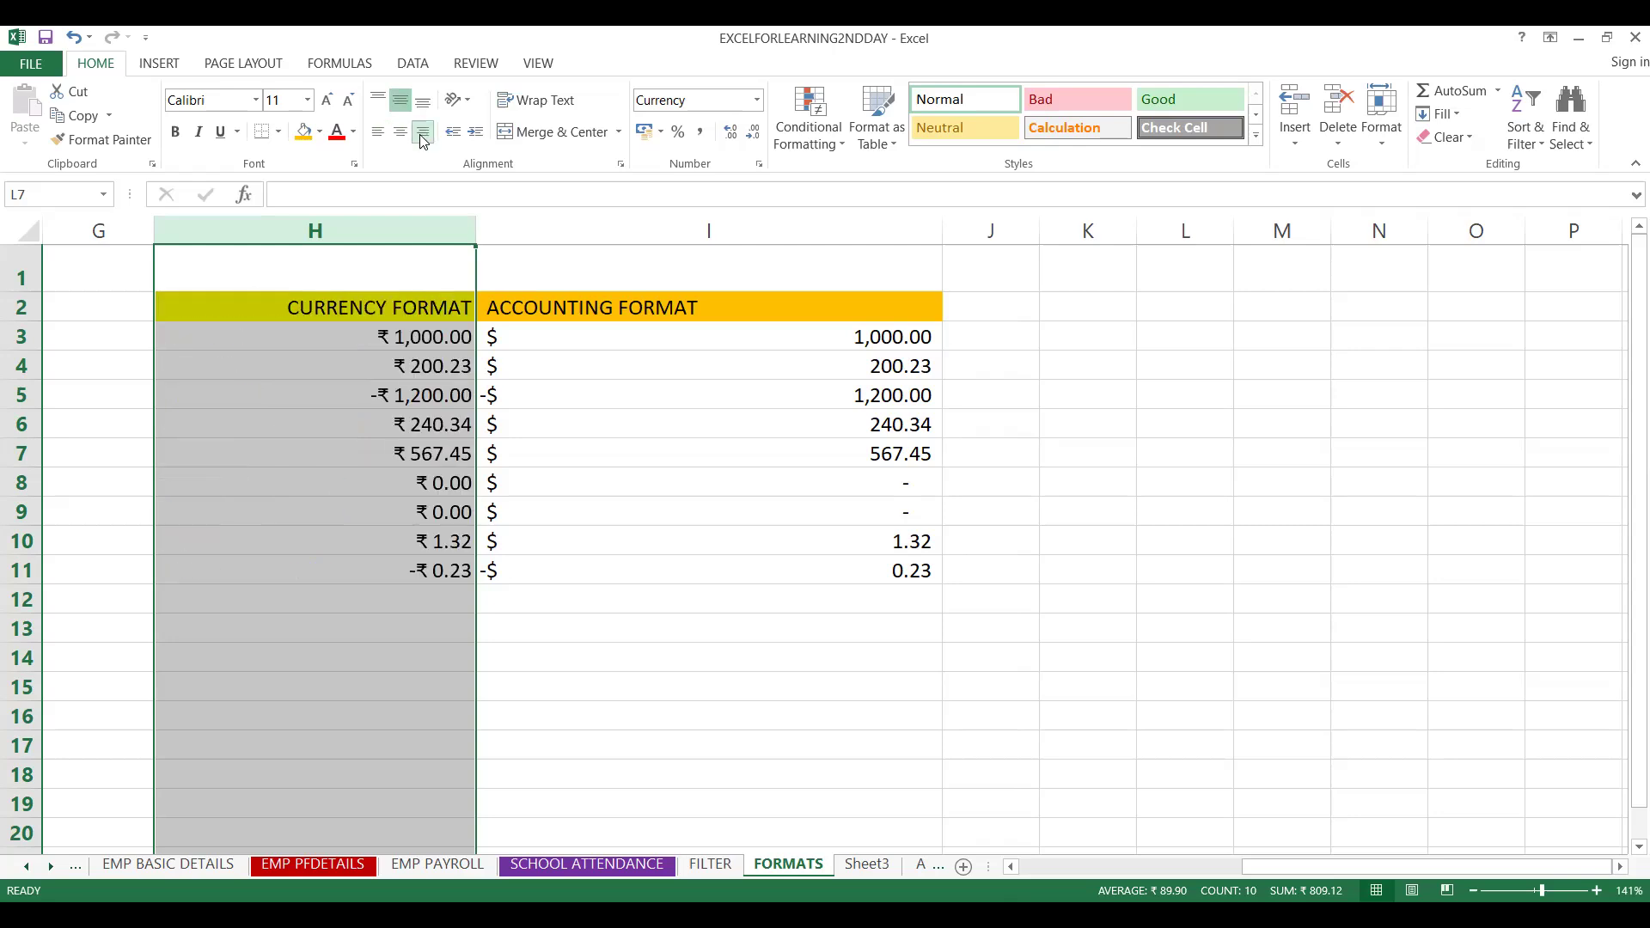
pyautogui.click(400, 131)
# Try centre, left and right horizontal alignment on column I, and leave the accounting column centred
pyautogui.click(646, 231)
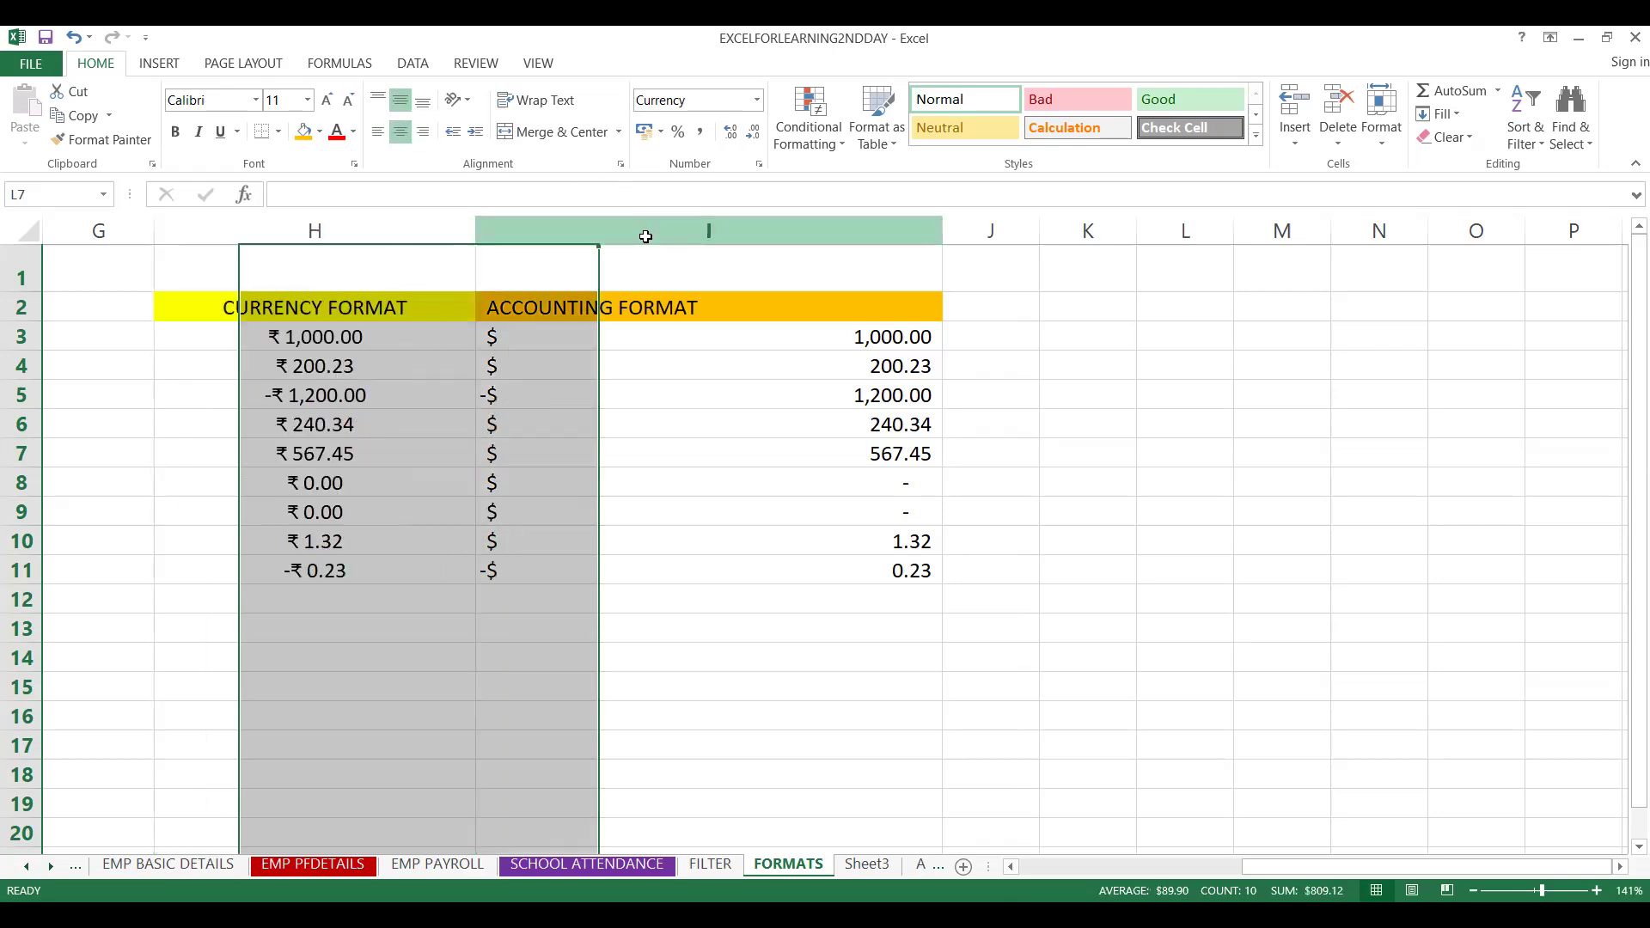
pyautogui.click(401, 132)
pyautogui.click(378, 133)
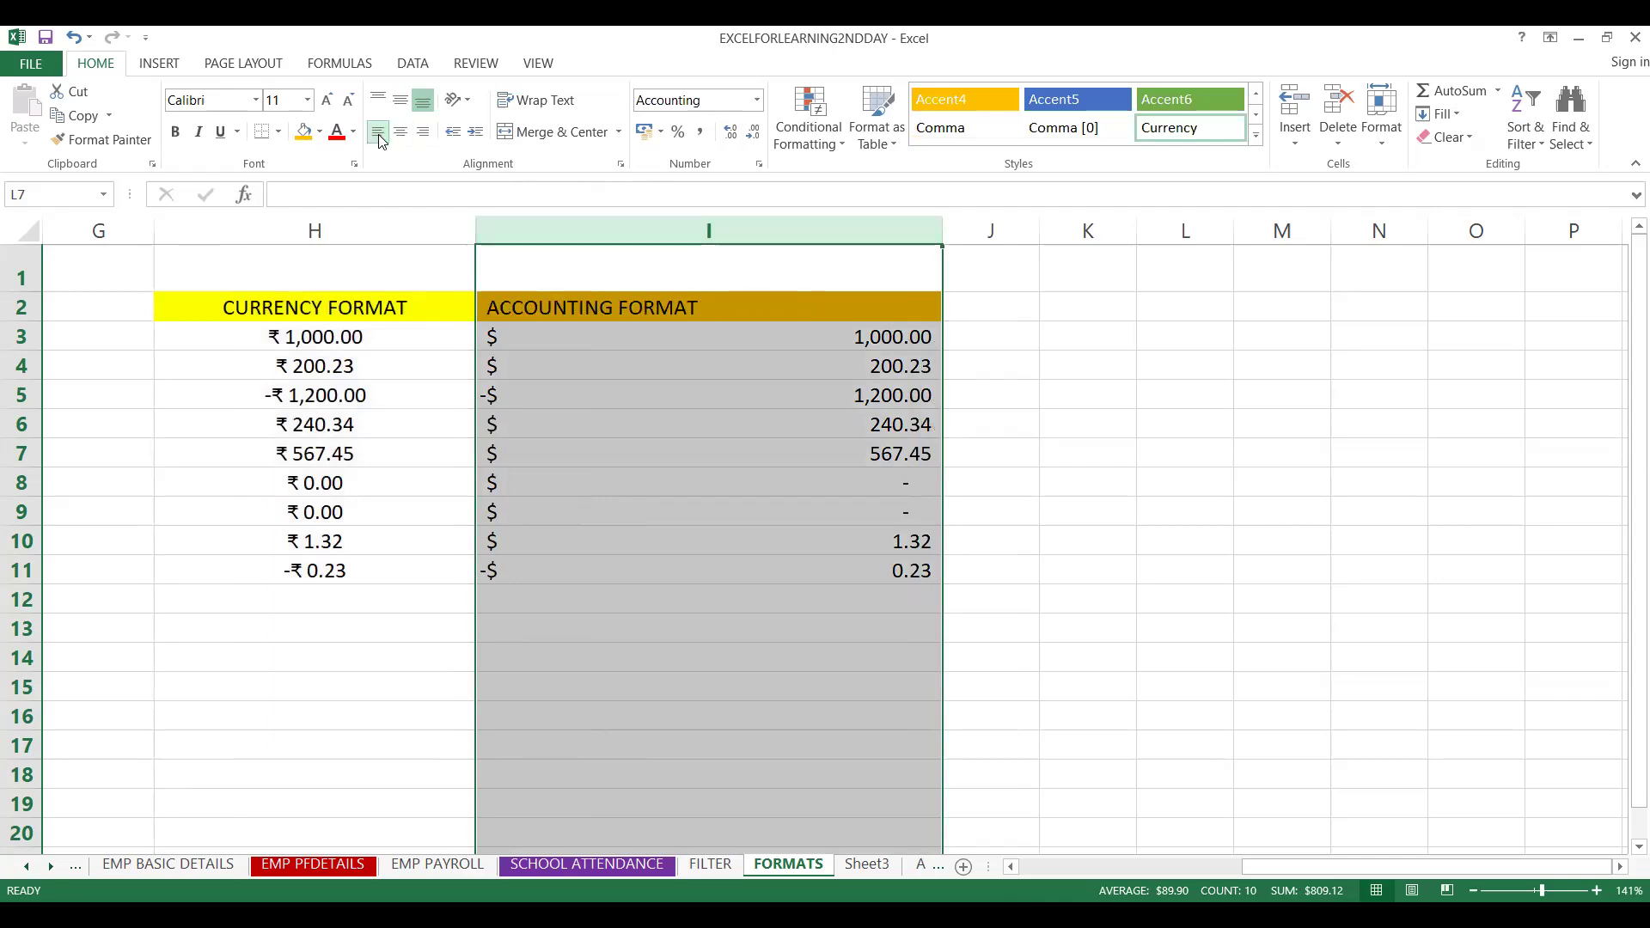
pyautogui.click(424, 136)
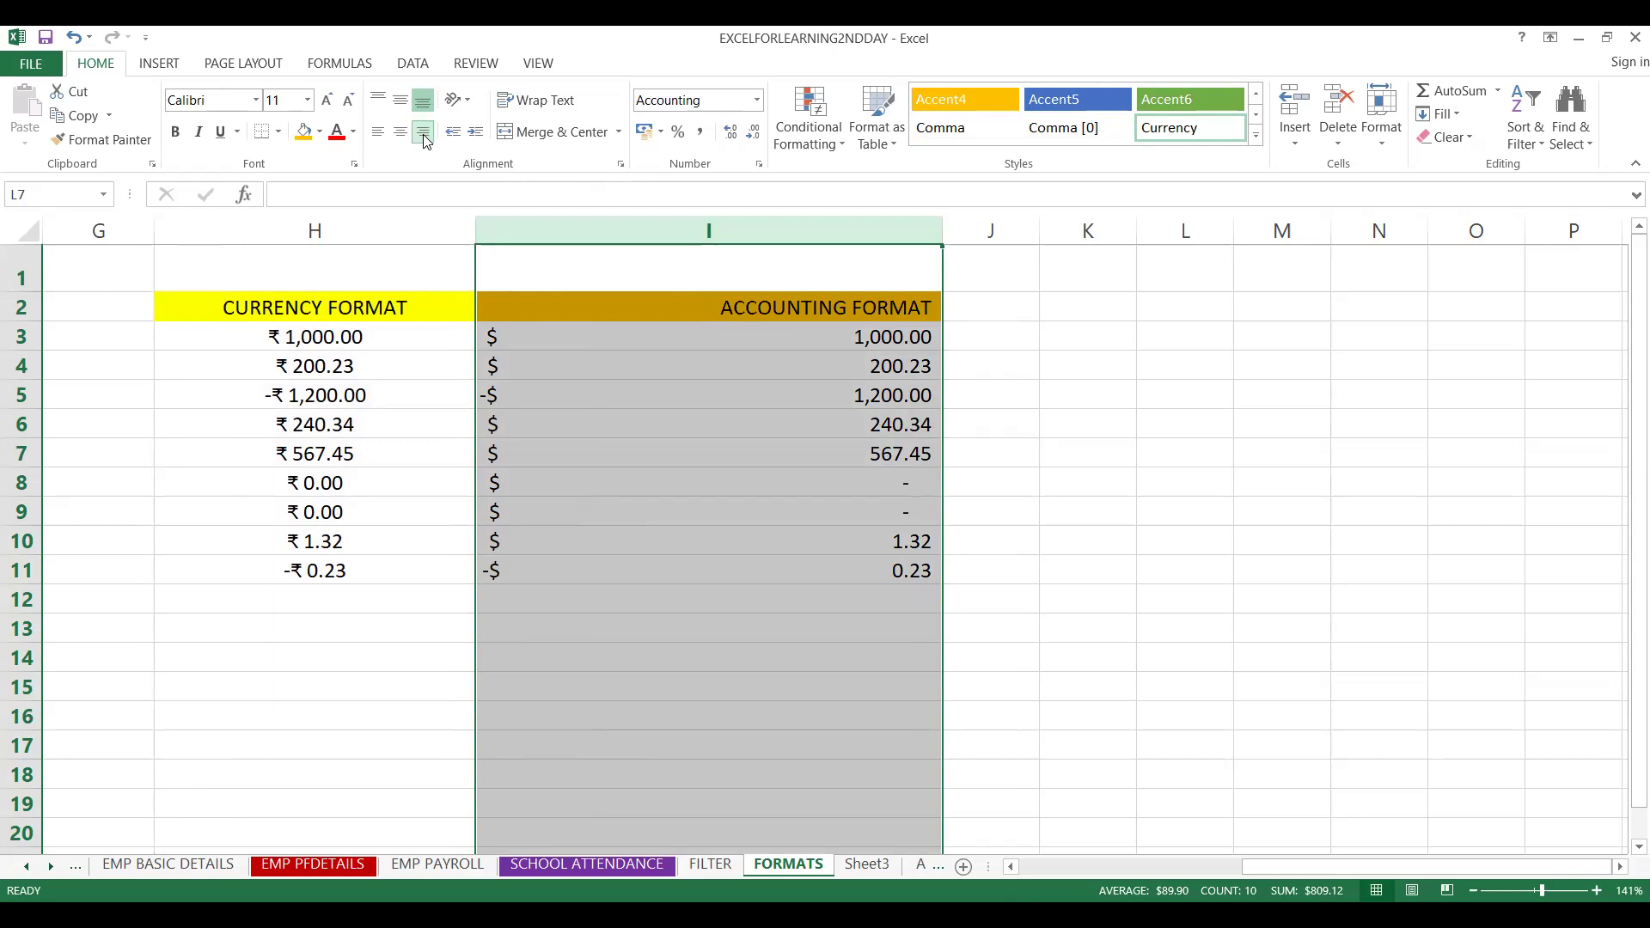
pyautogui.click(400, 135)
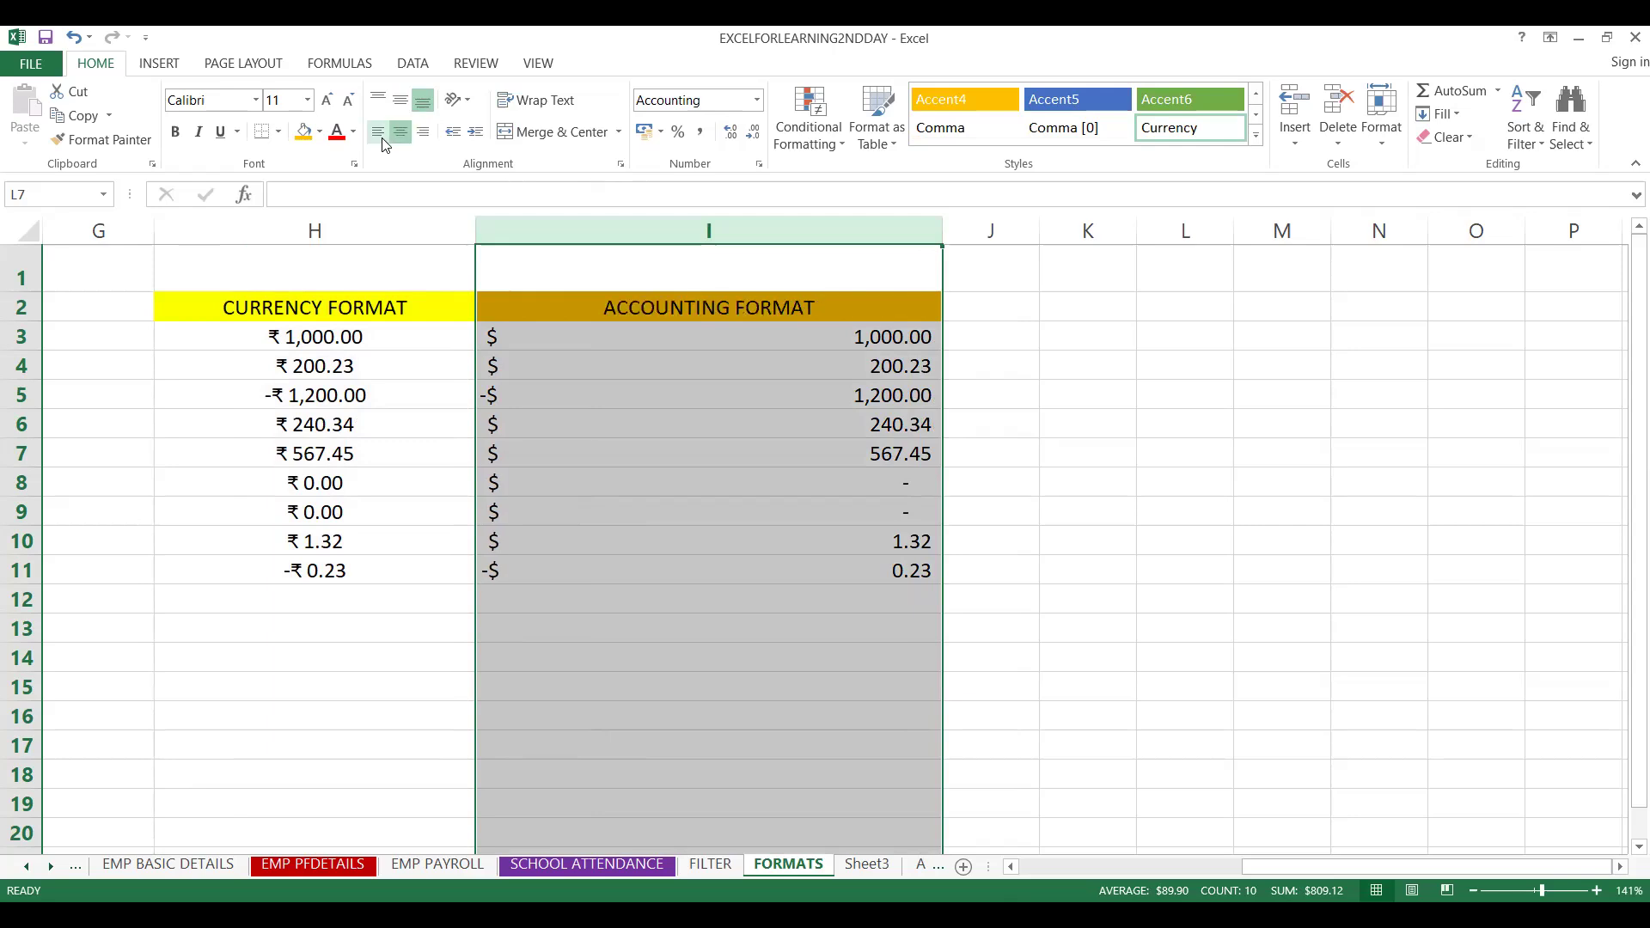
# Try left and right horizontal alignment on column H, and return the currency column to centred
pyautogui.click(538, 356)
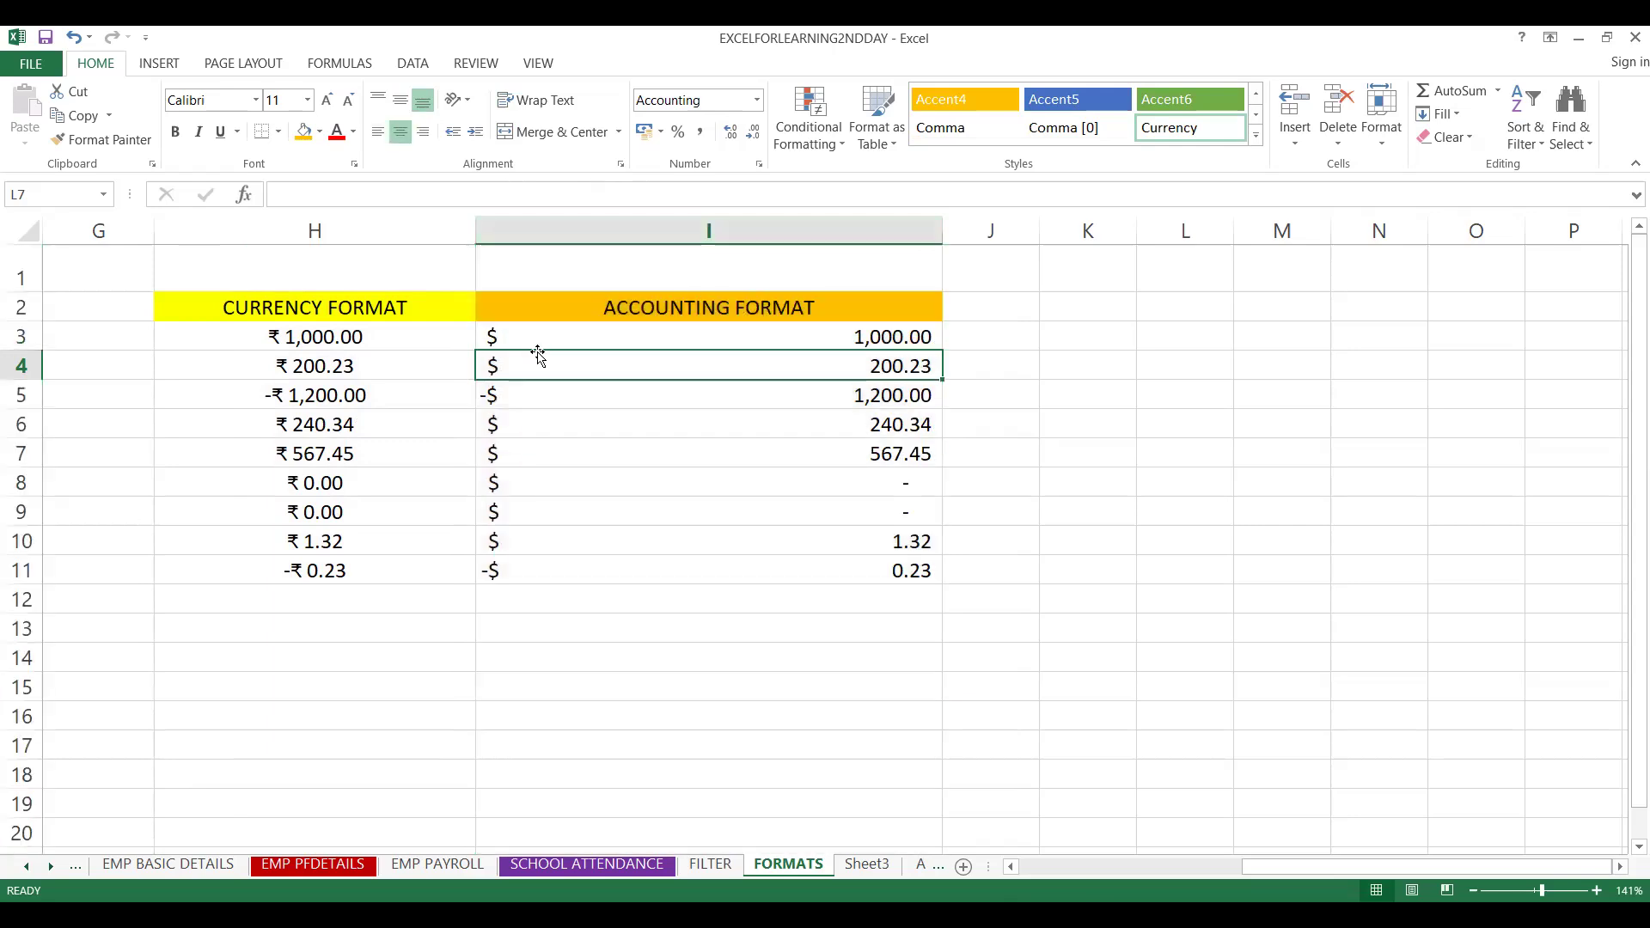
pyautogui.click(353, 228)
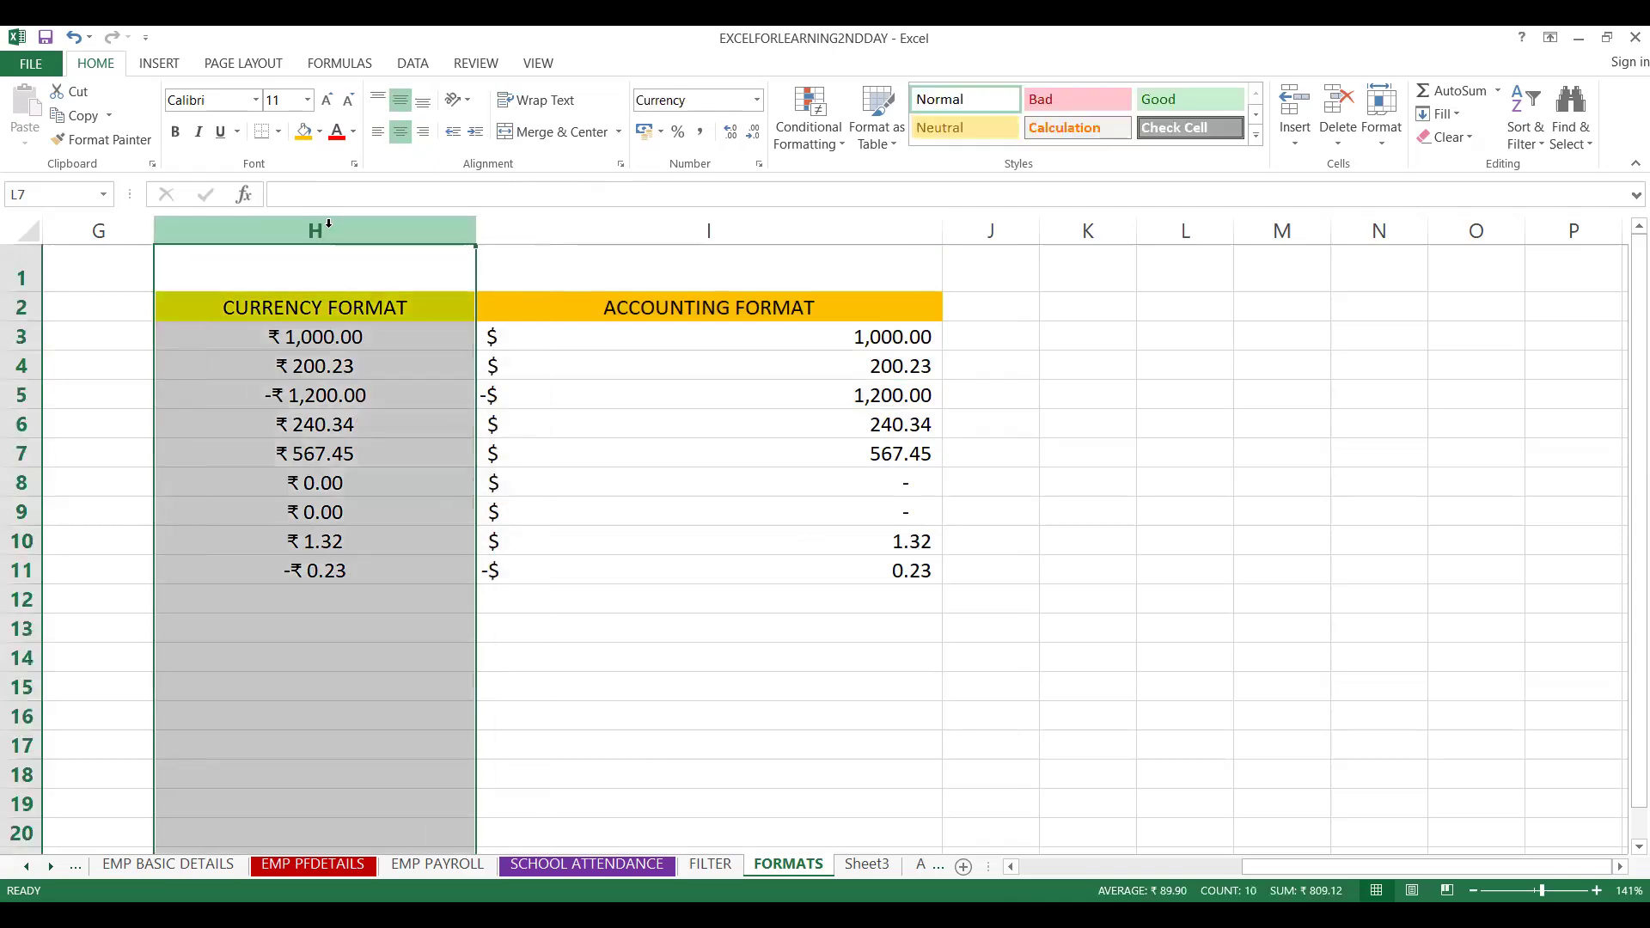
pyautogui.click(380, 134)
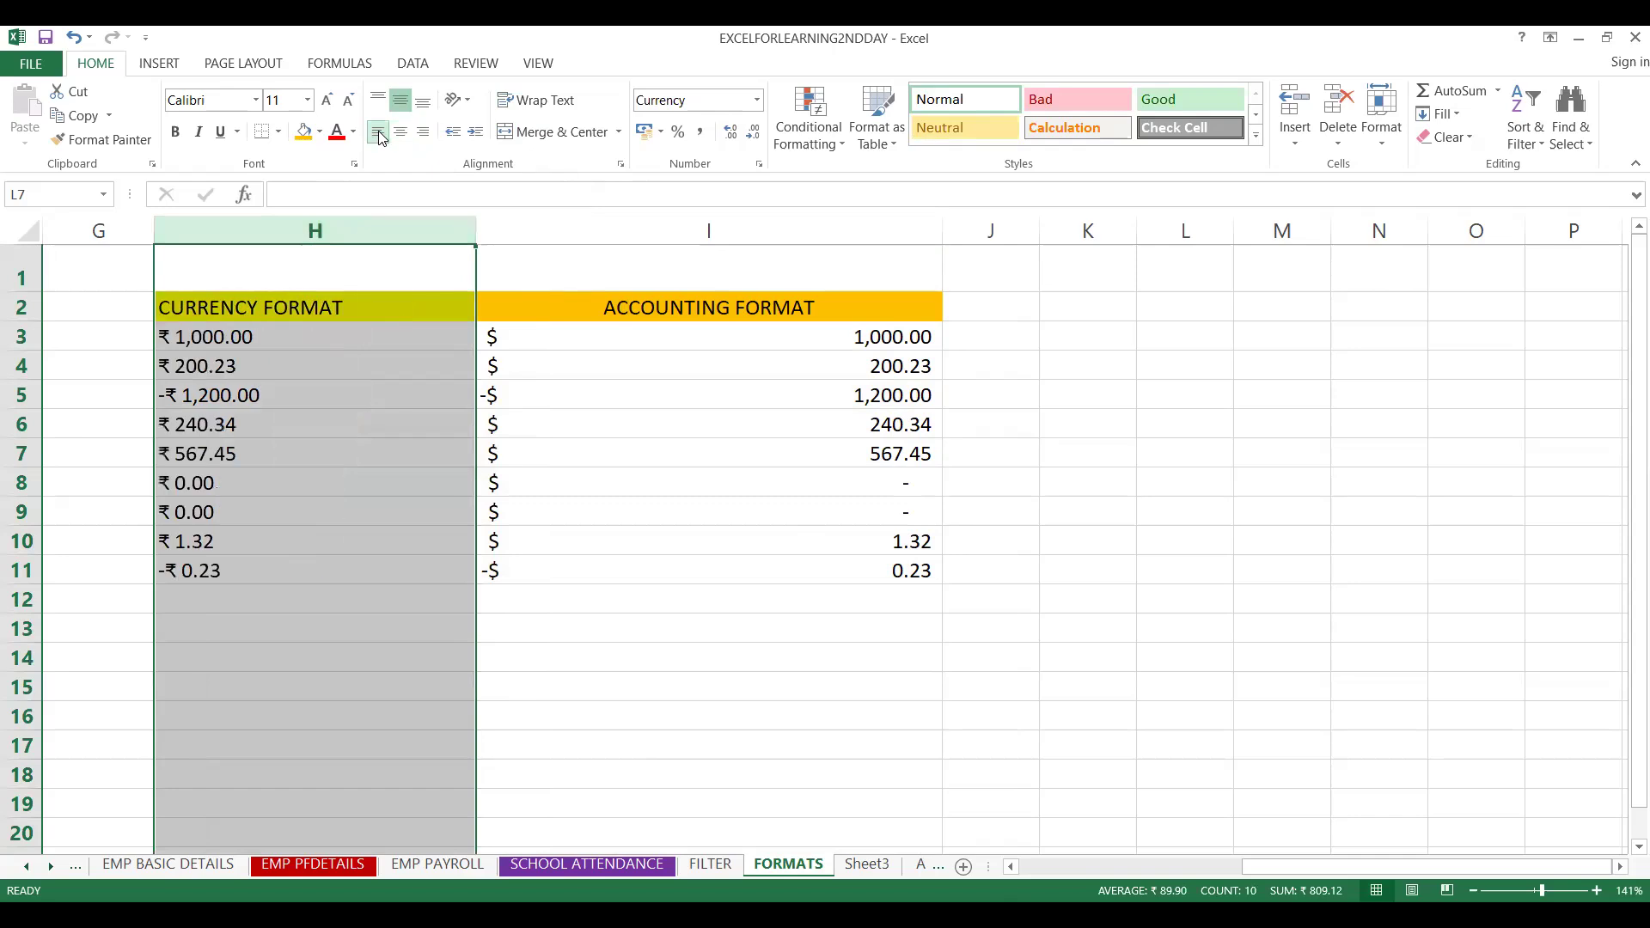
pyautogui.click(424, 135)
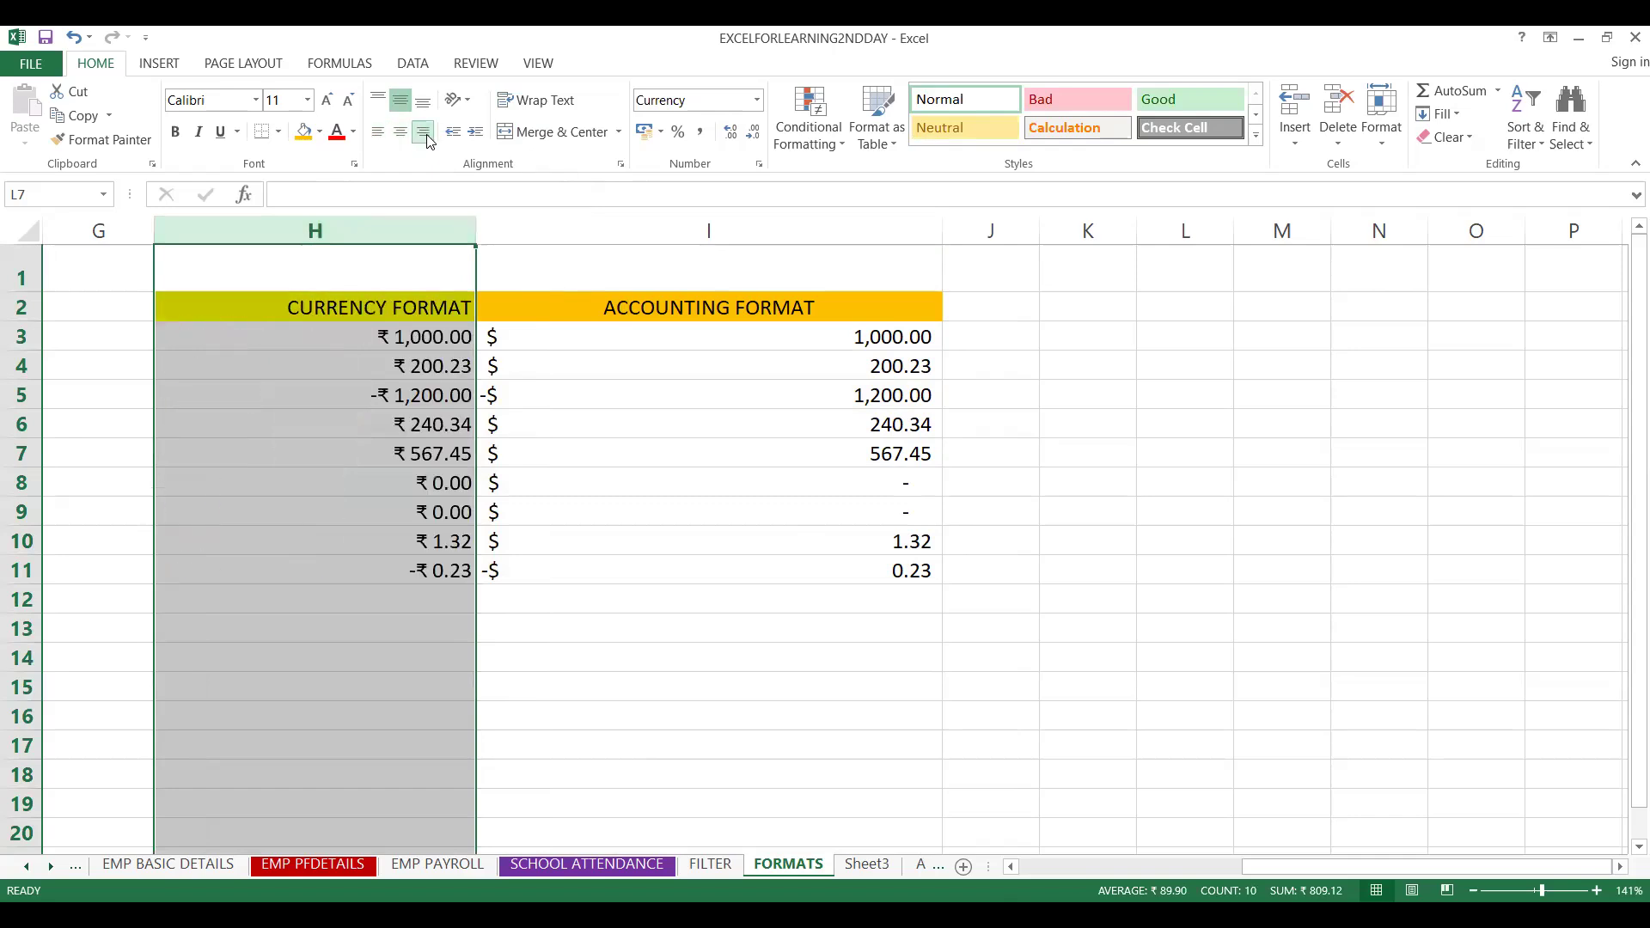
pyautogui.click(402, 134)
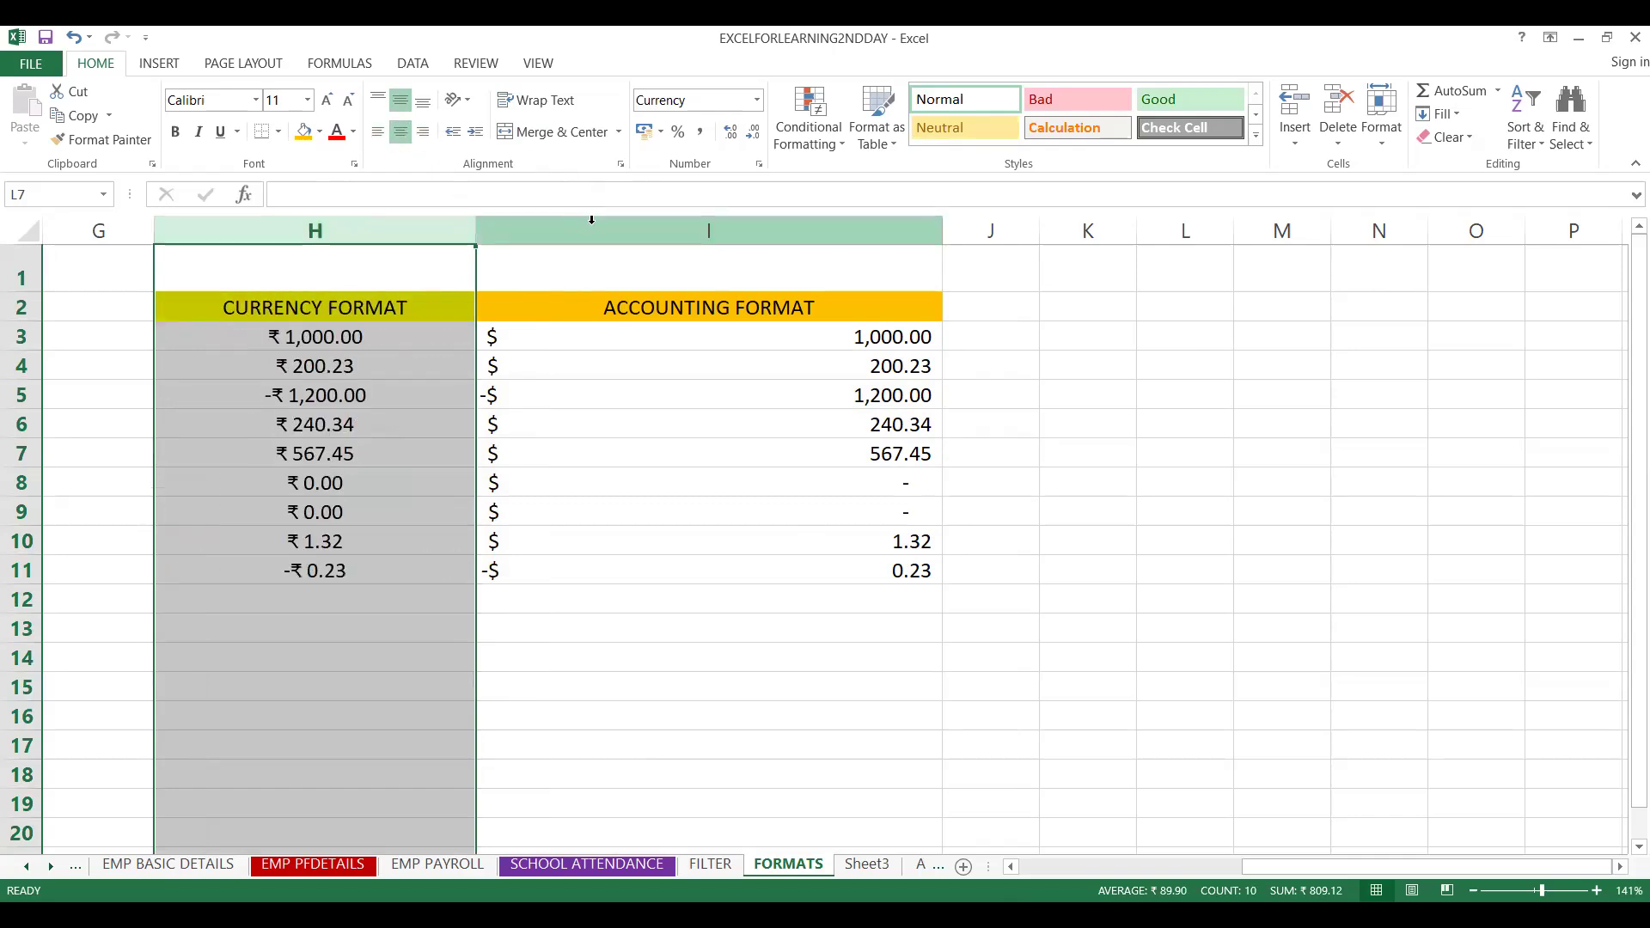
# Try left and right horizontal alignment on column I, and return the accounting column to centred
pyautogui.click(590, 225)
pyautogui.click(381, 134)
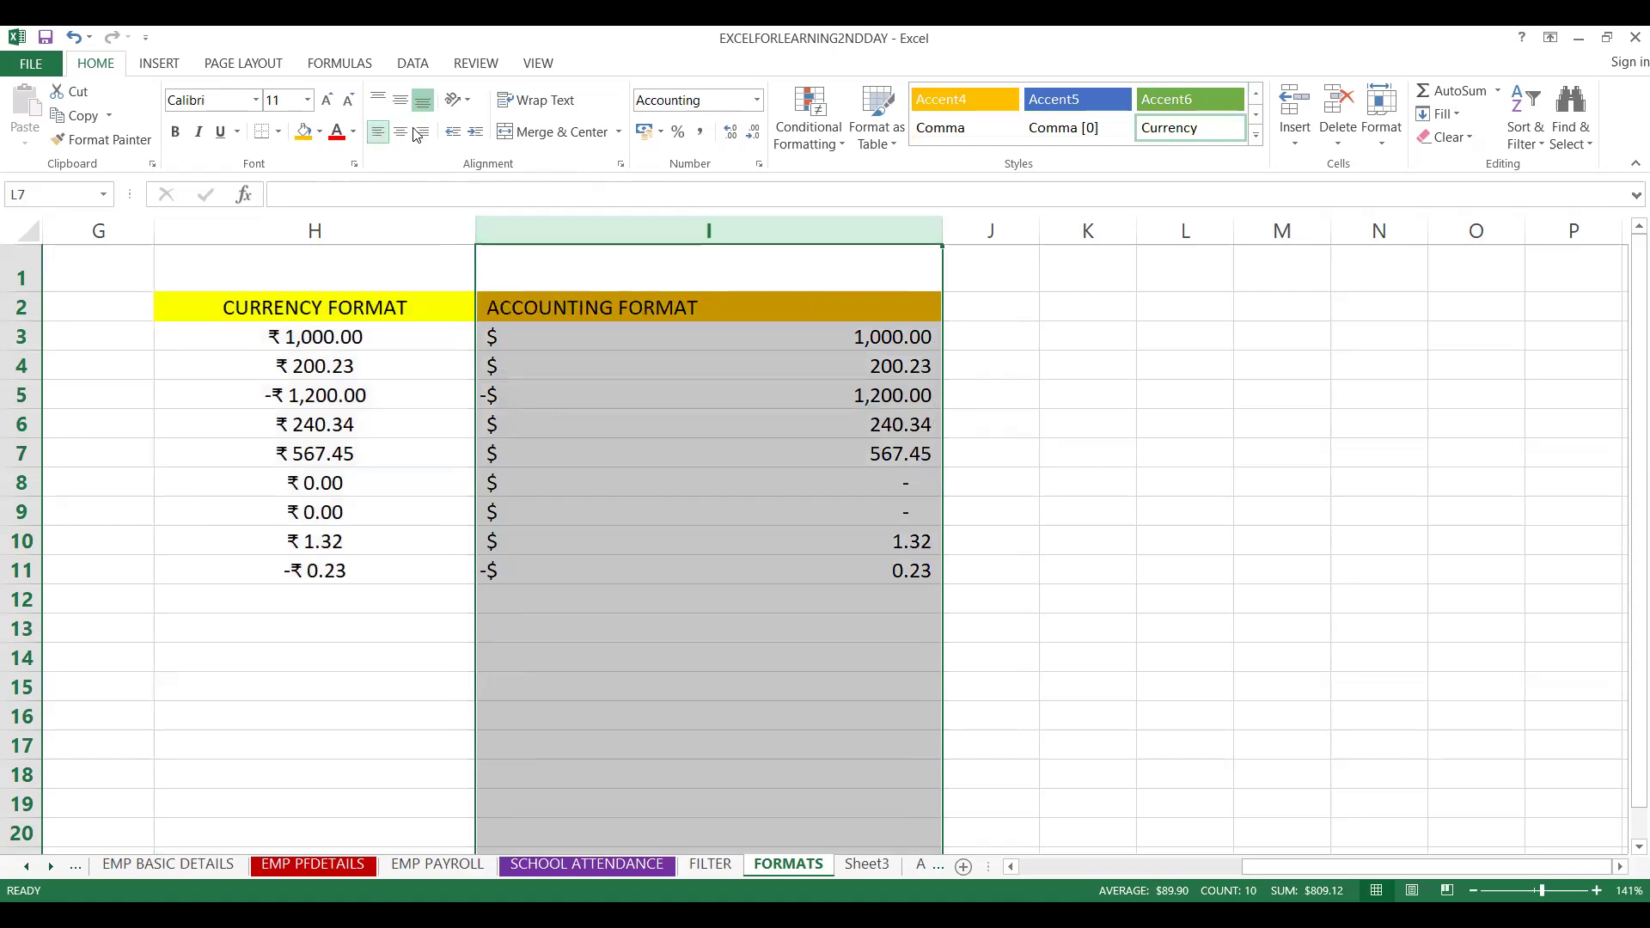
pyautogui.click(424, 134)
pyautogui.click(401, 132)
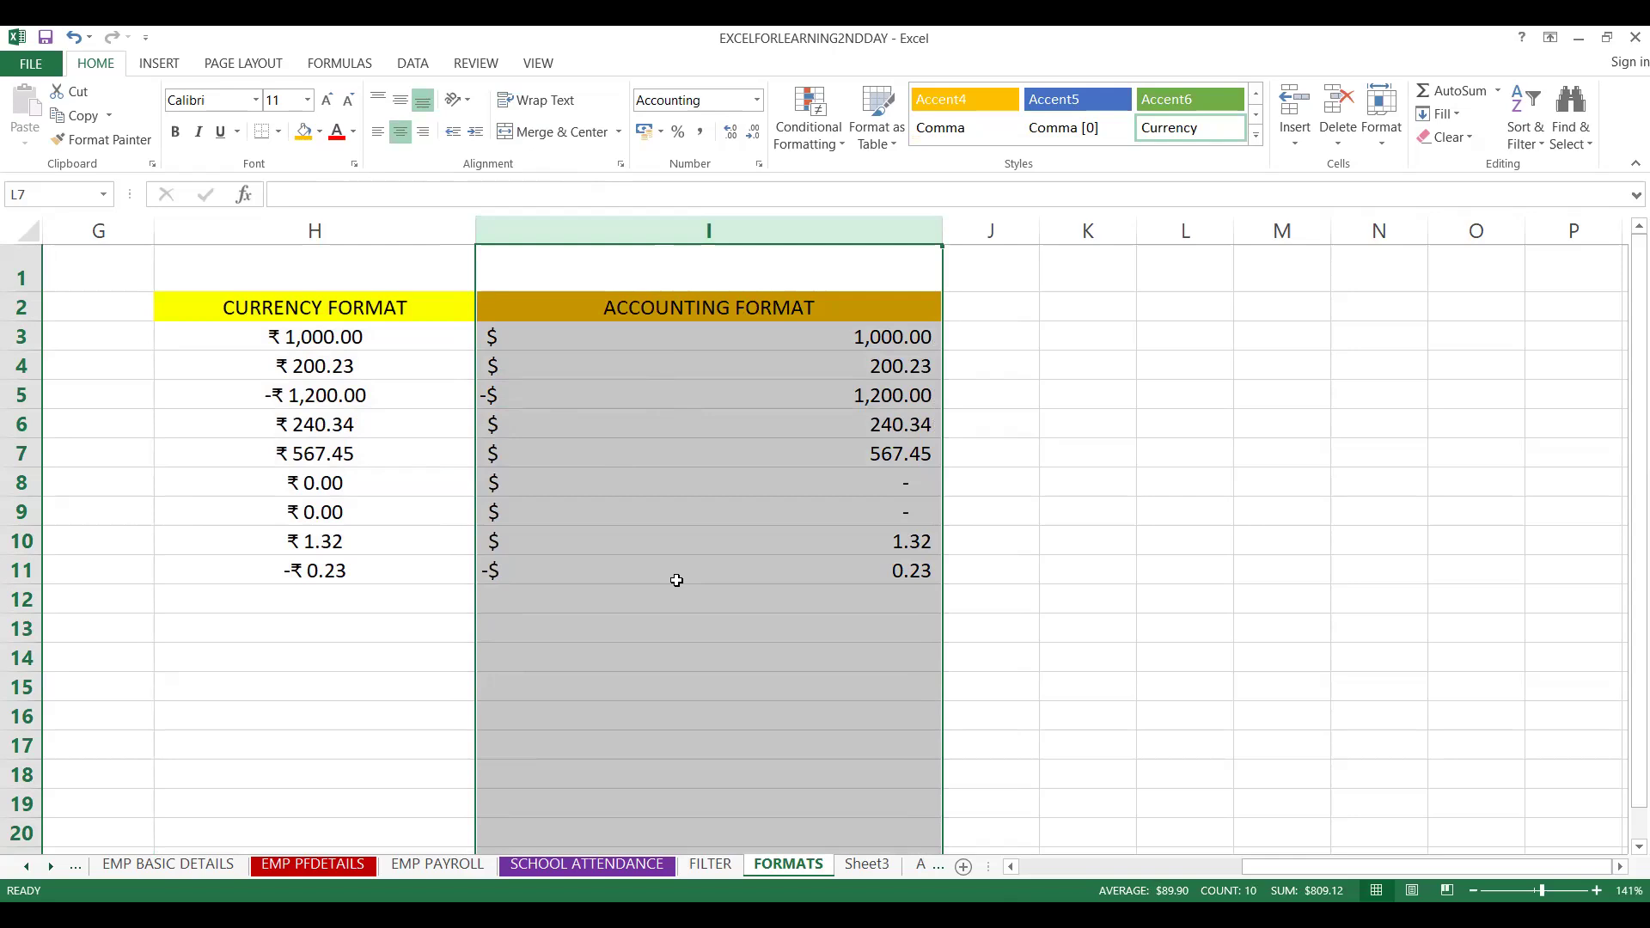
# Compare how amounts and zero values are displayed in the accounting column and the currency column
pyautogui.click(656, 459)
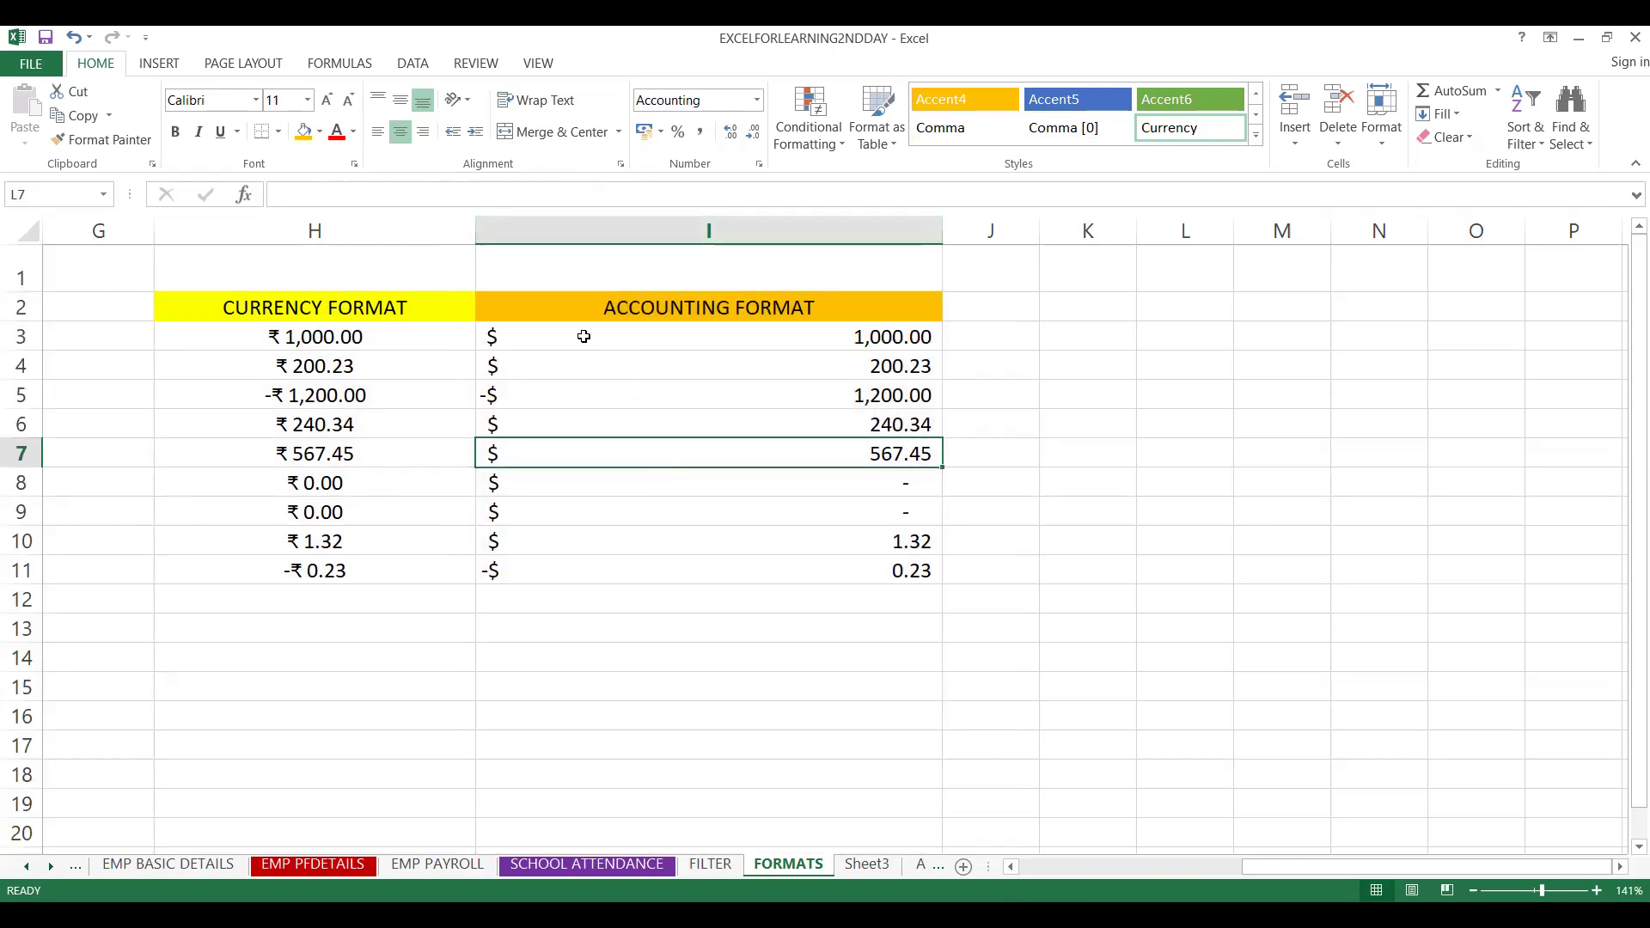
pyautogui.click(531, 424)
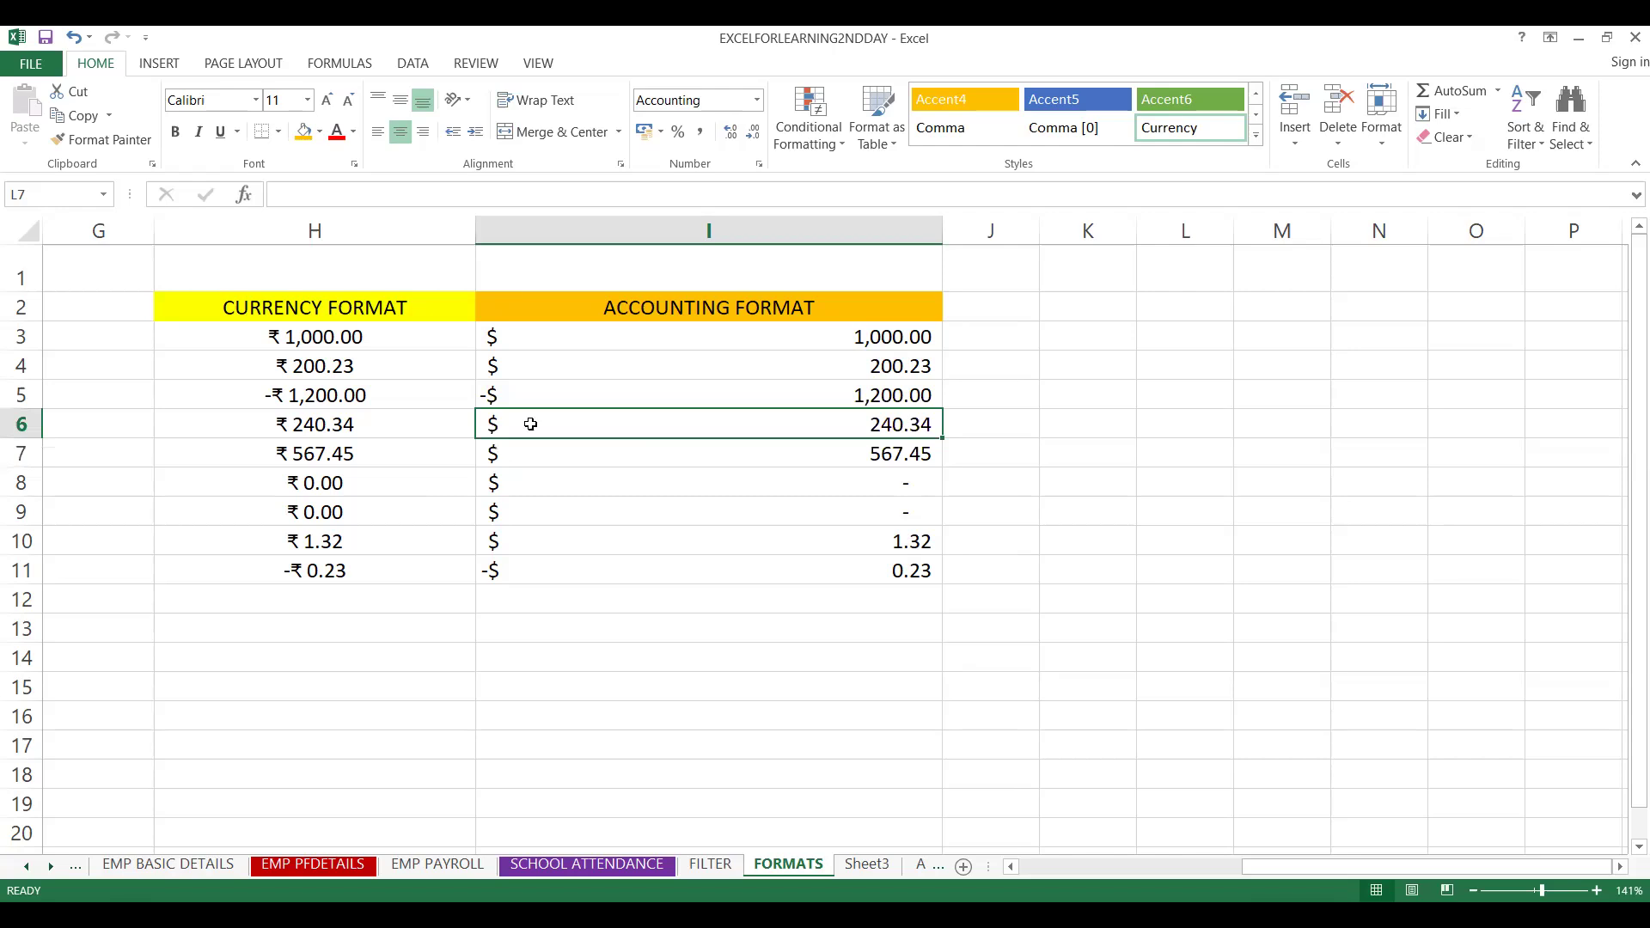
pyautogui.click(317, 489)
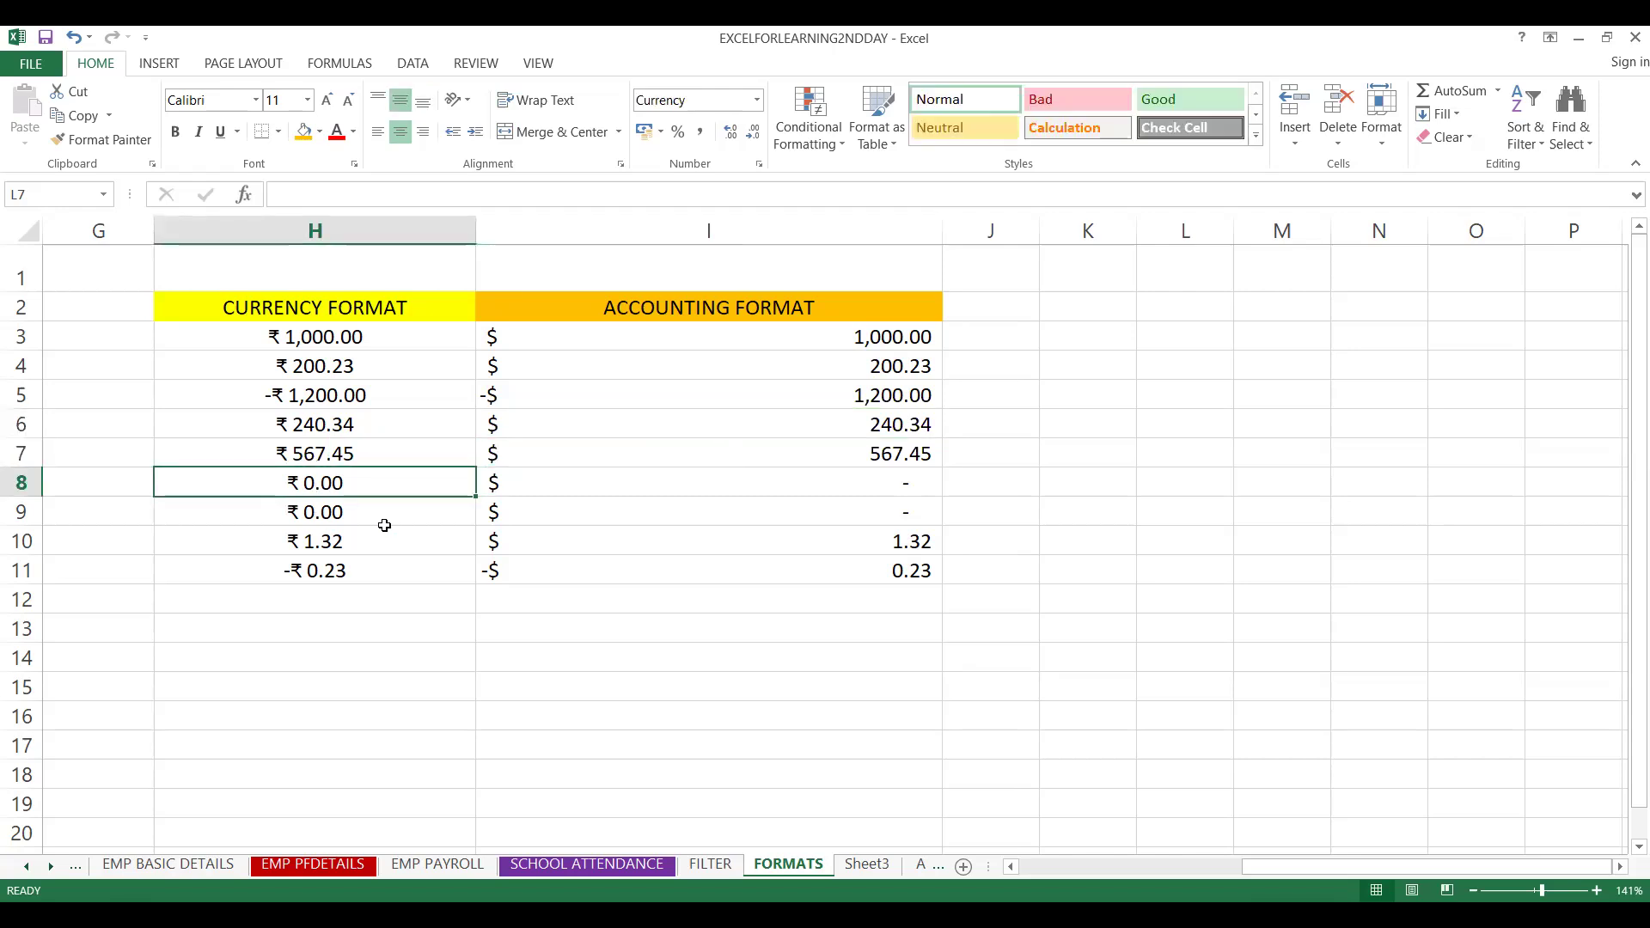
pyautogui.click(660, 484)
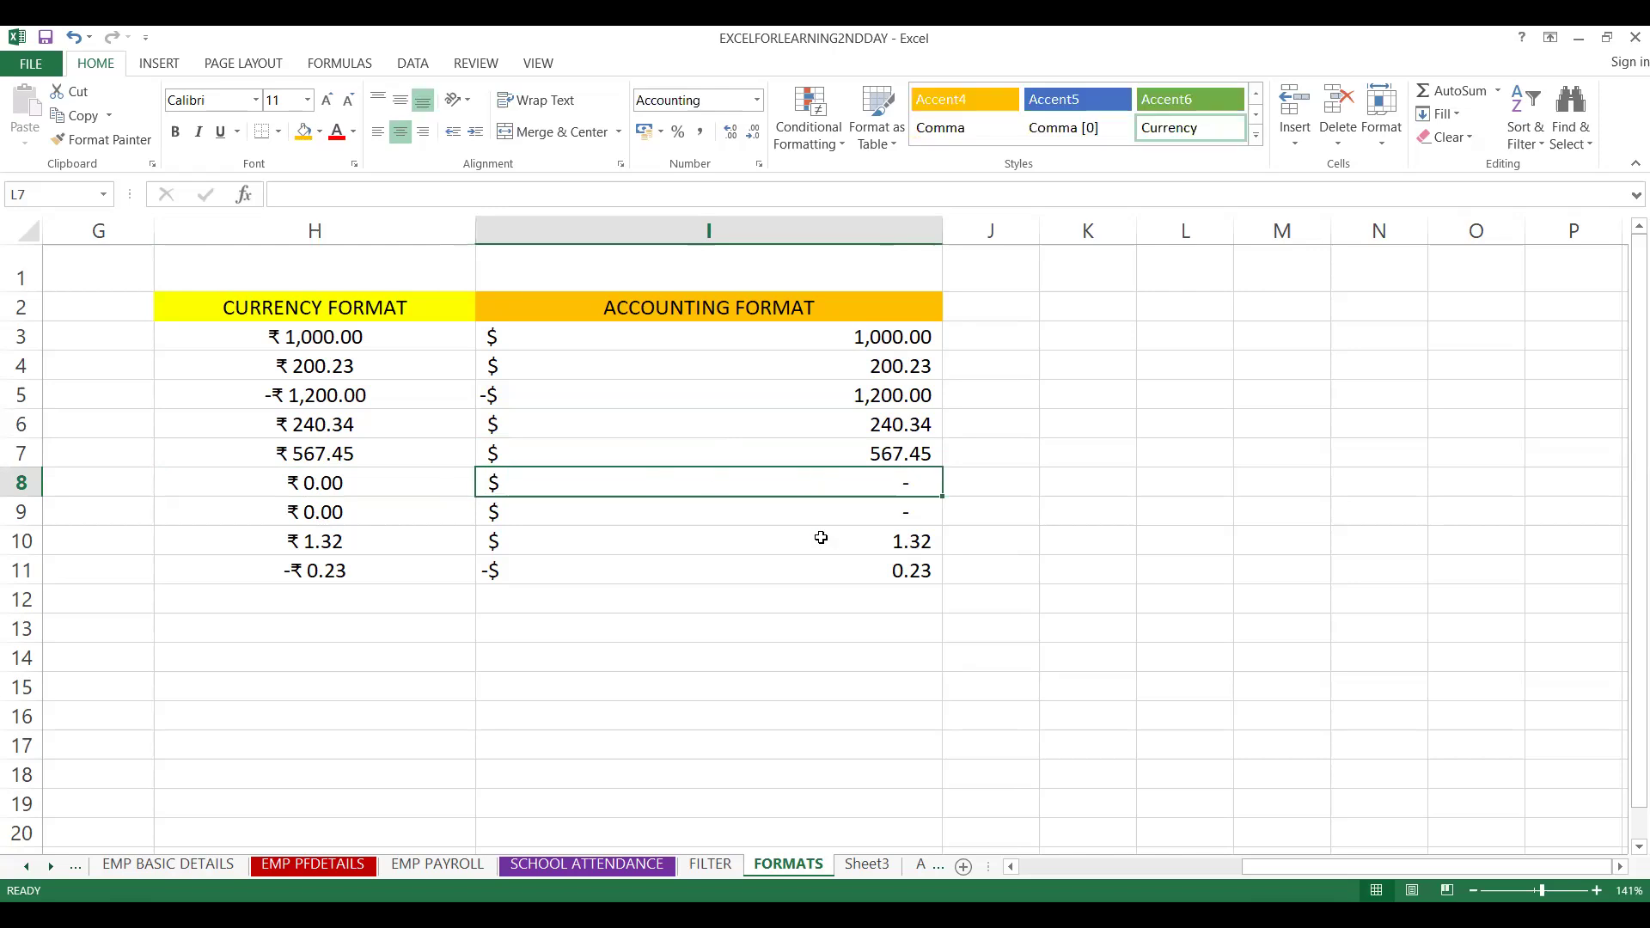
pyautogui.click(812, 511)
# Try the Currency number format on column I, and switch it back to the Accounting format with the ₹ symbol
pyautogui.click(698, 225)
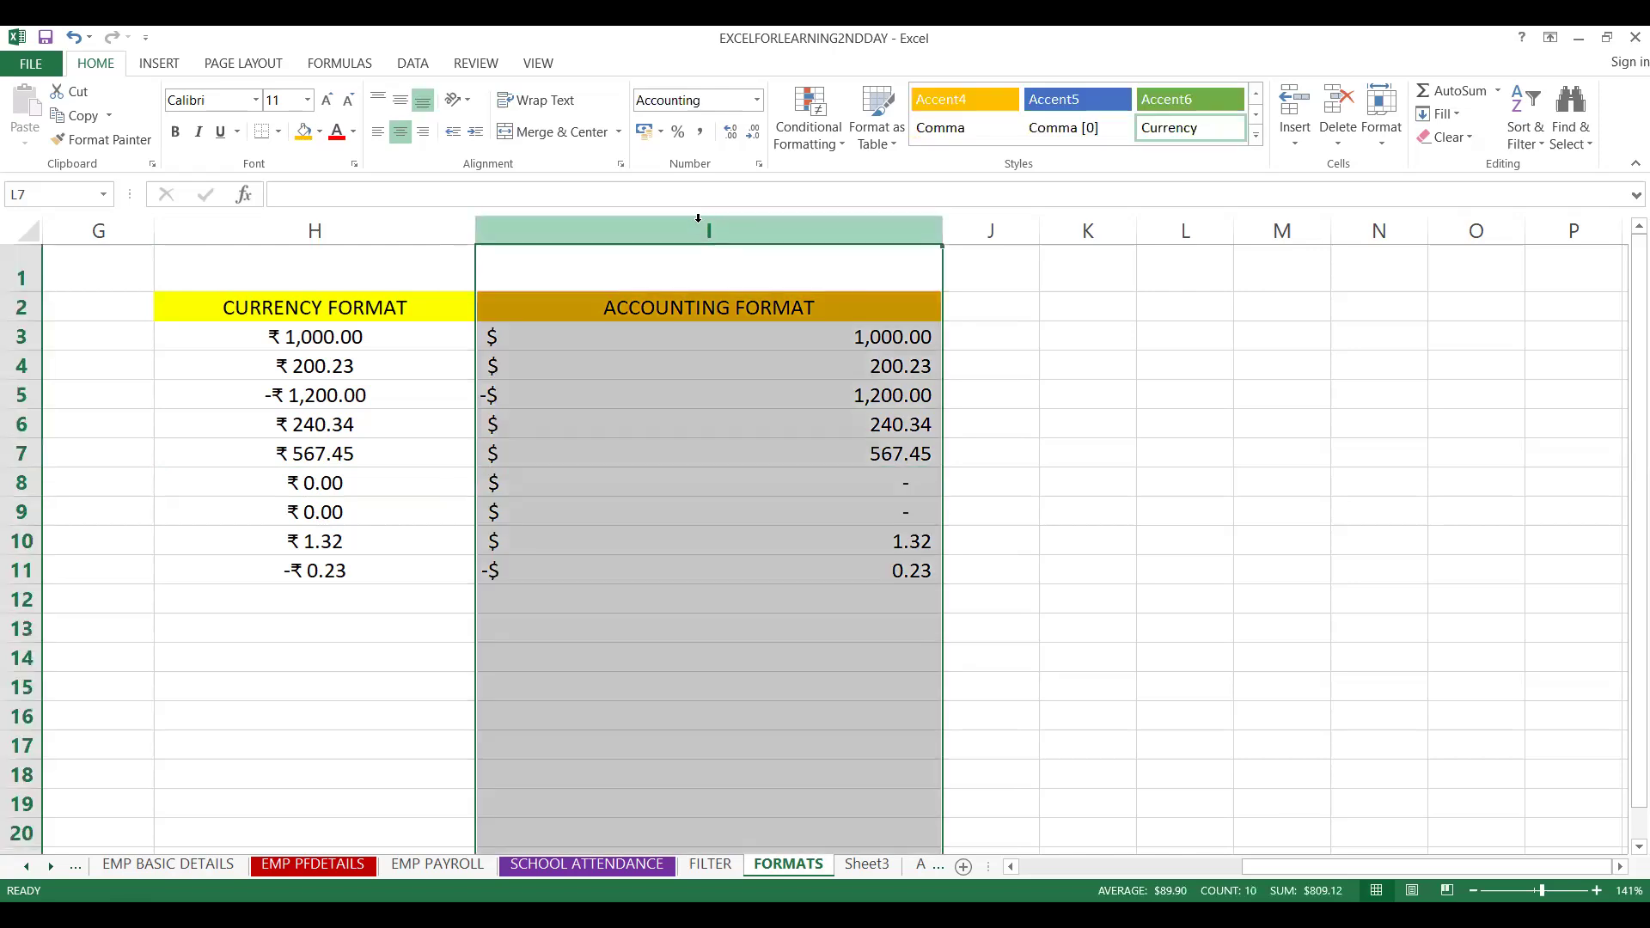
pyautogui.click(682, 98)
pyautogui.write('Currency')
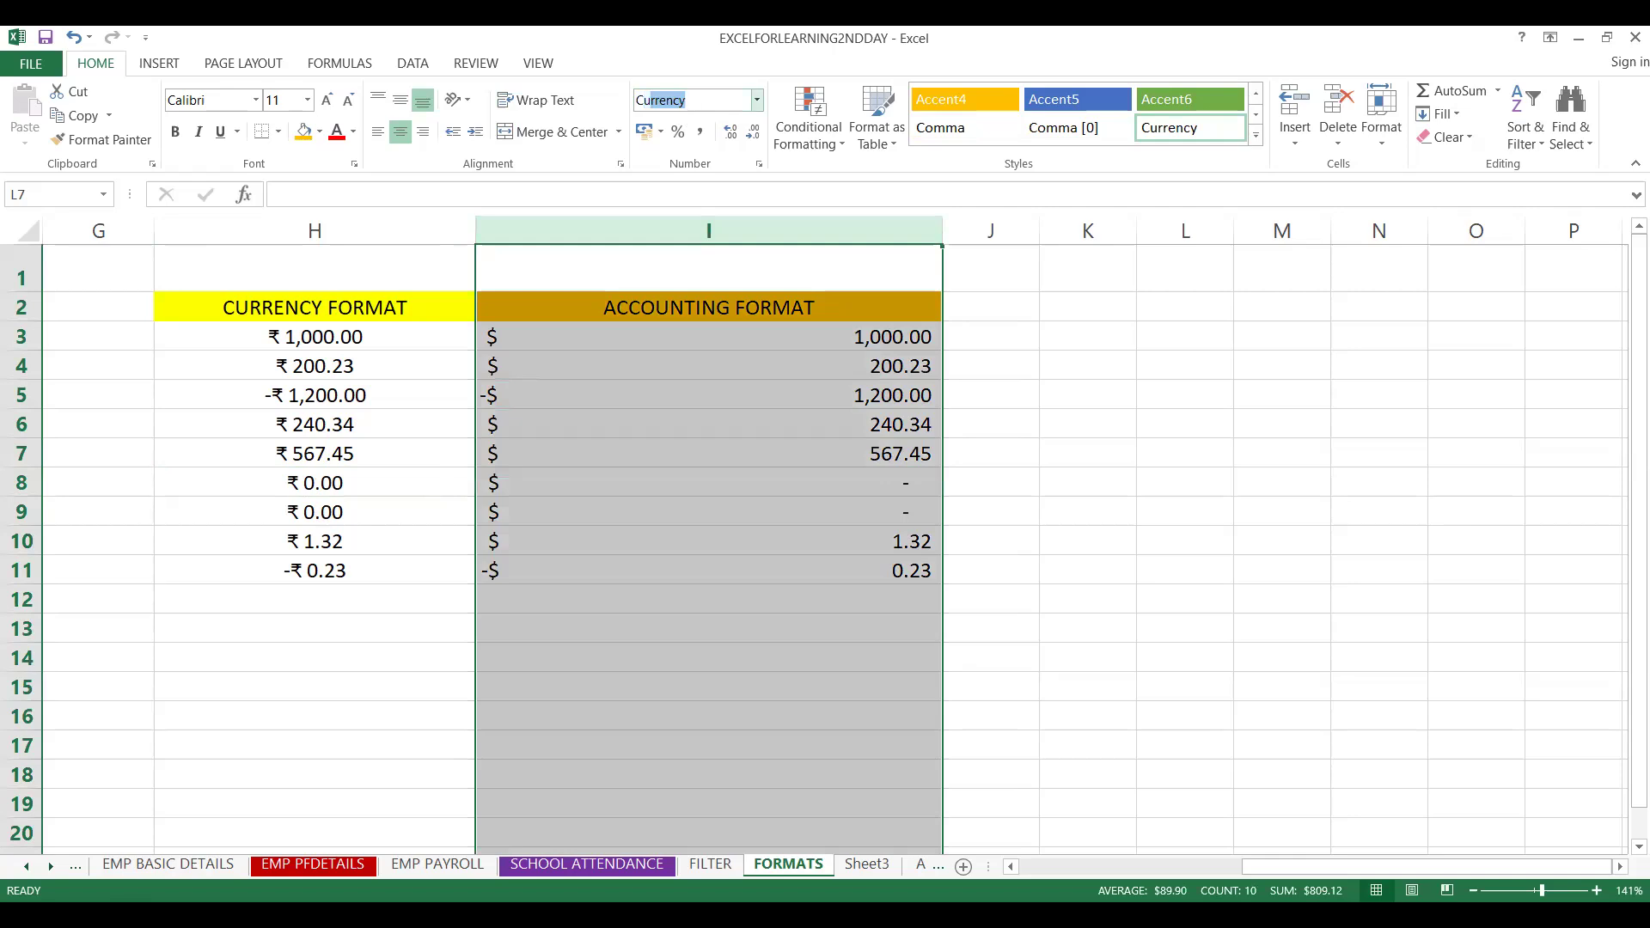
pyautogui.press('Return')
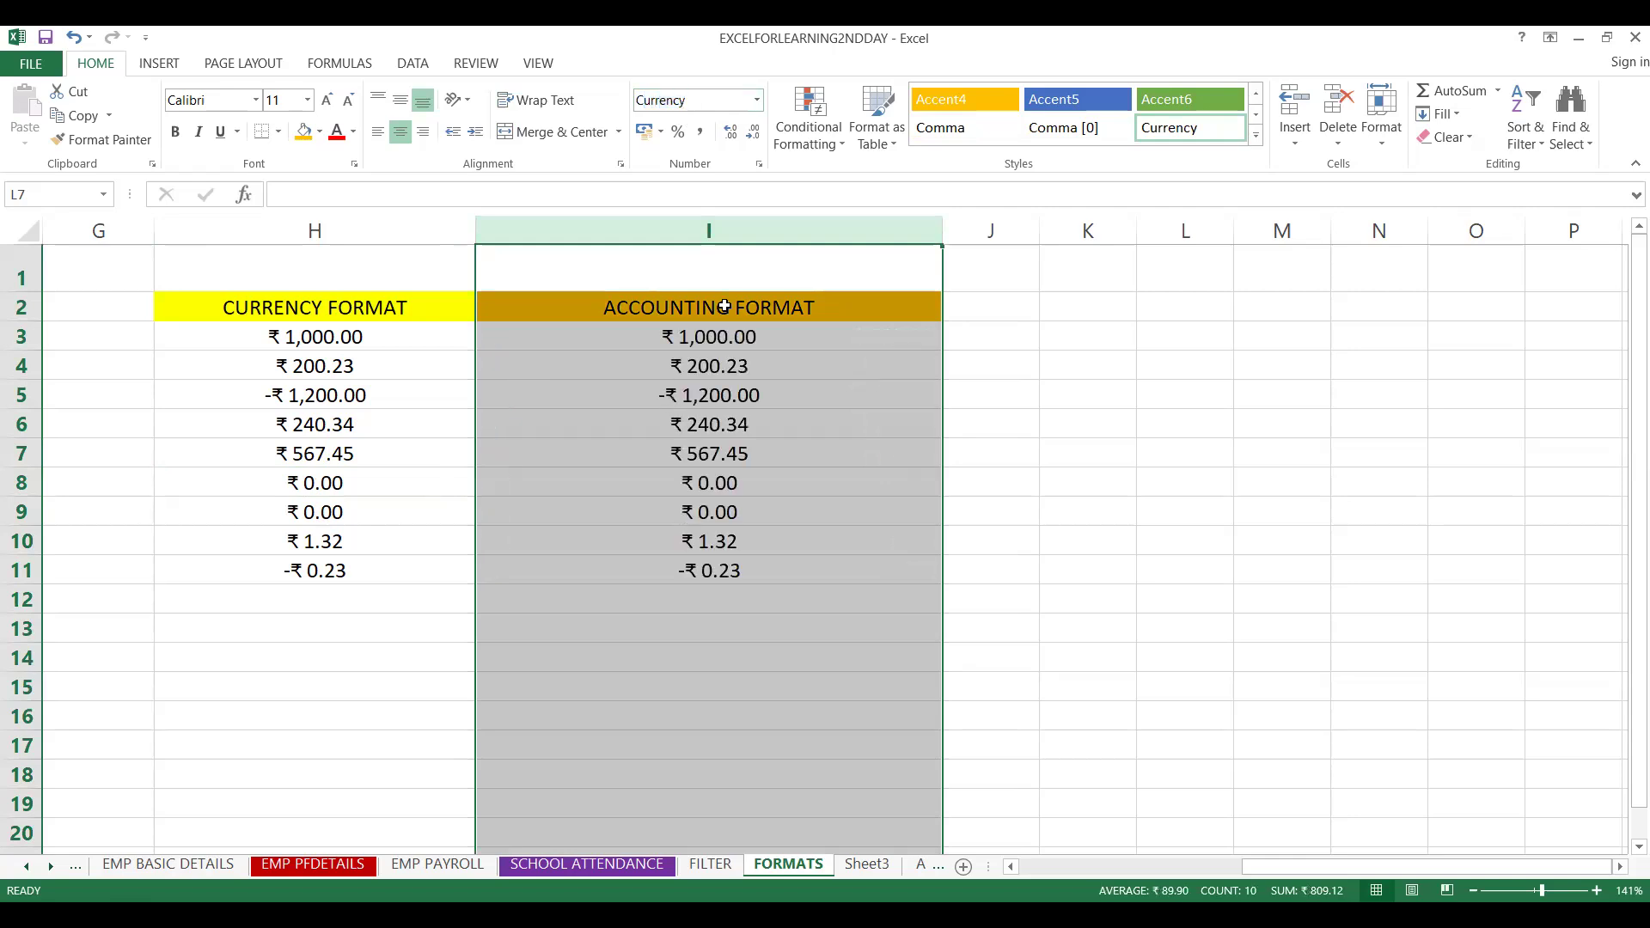
pyautogui.click(643, 131)
pyautogui.click(669, 458)
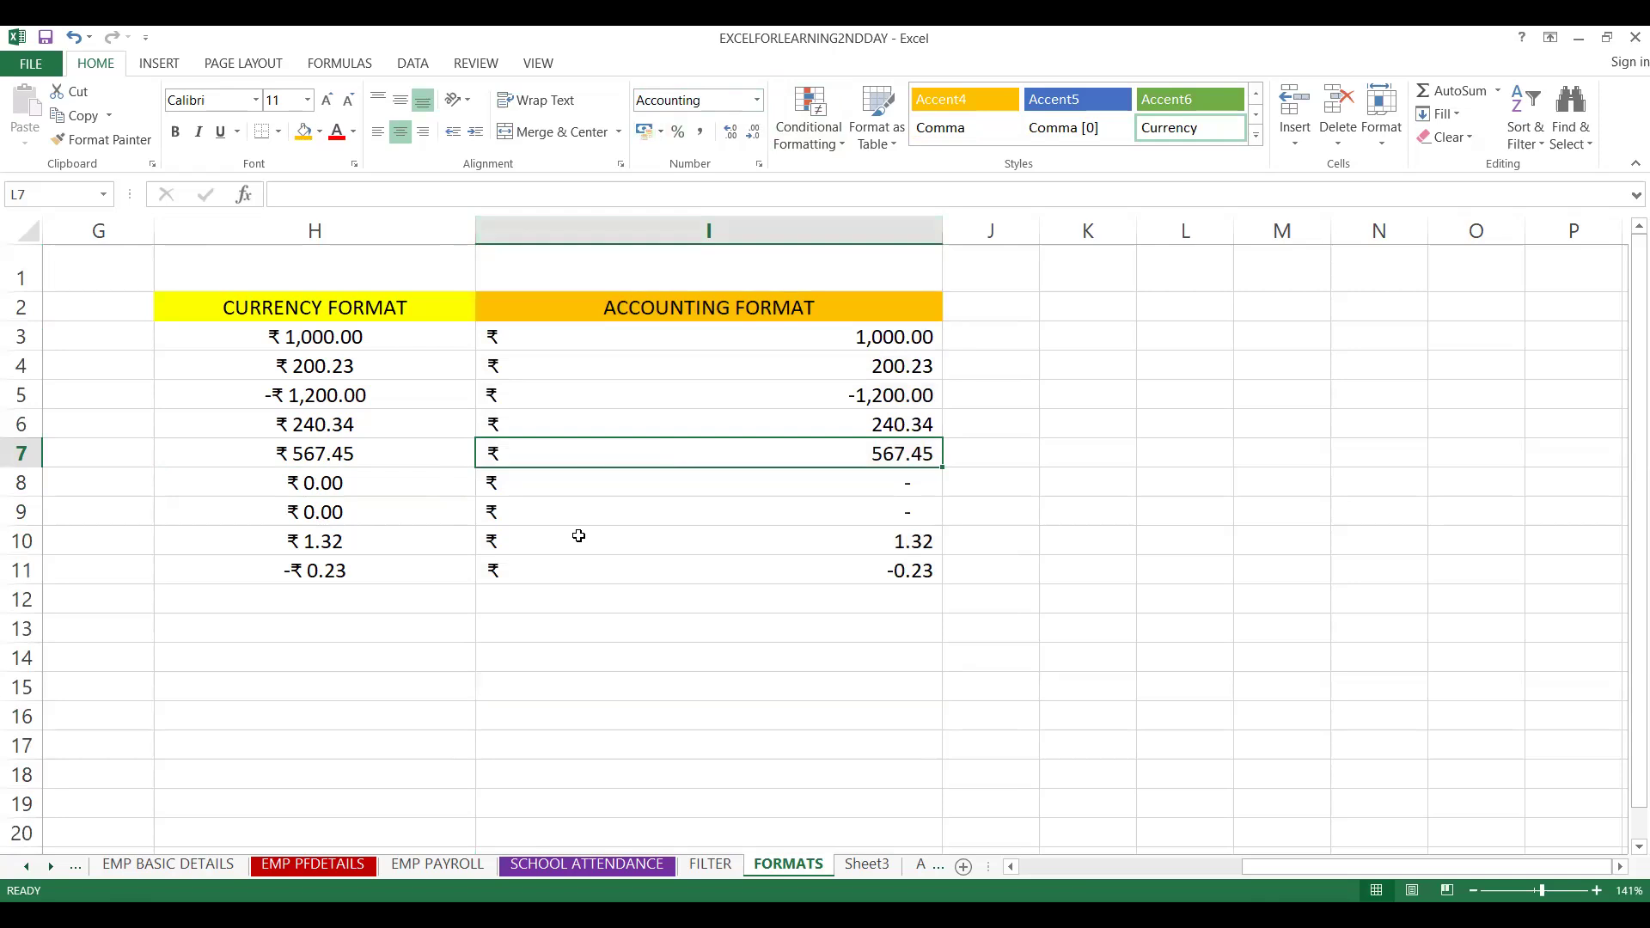
# Compare the ₹ symbol placement and the zero values in rows 8 and 9 between columns H and I
pyautogui.click(319, 449)
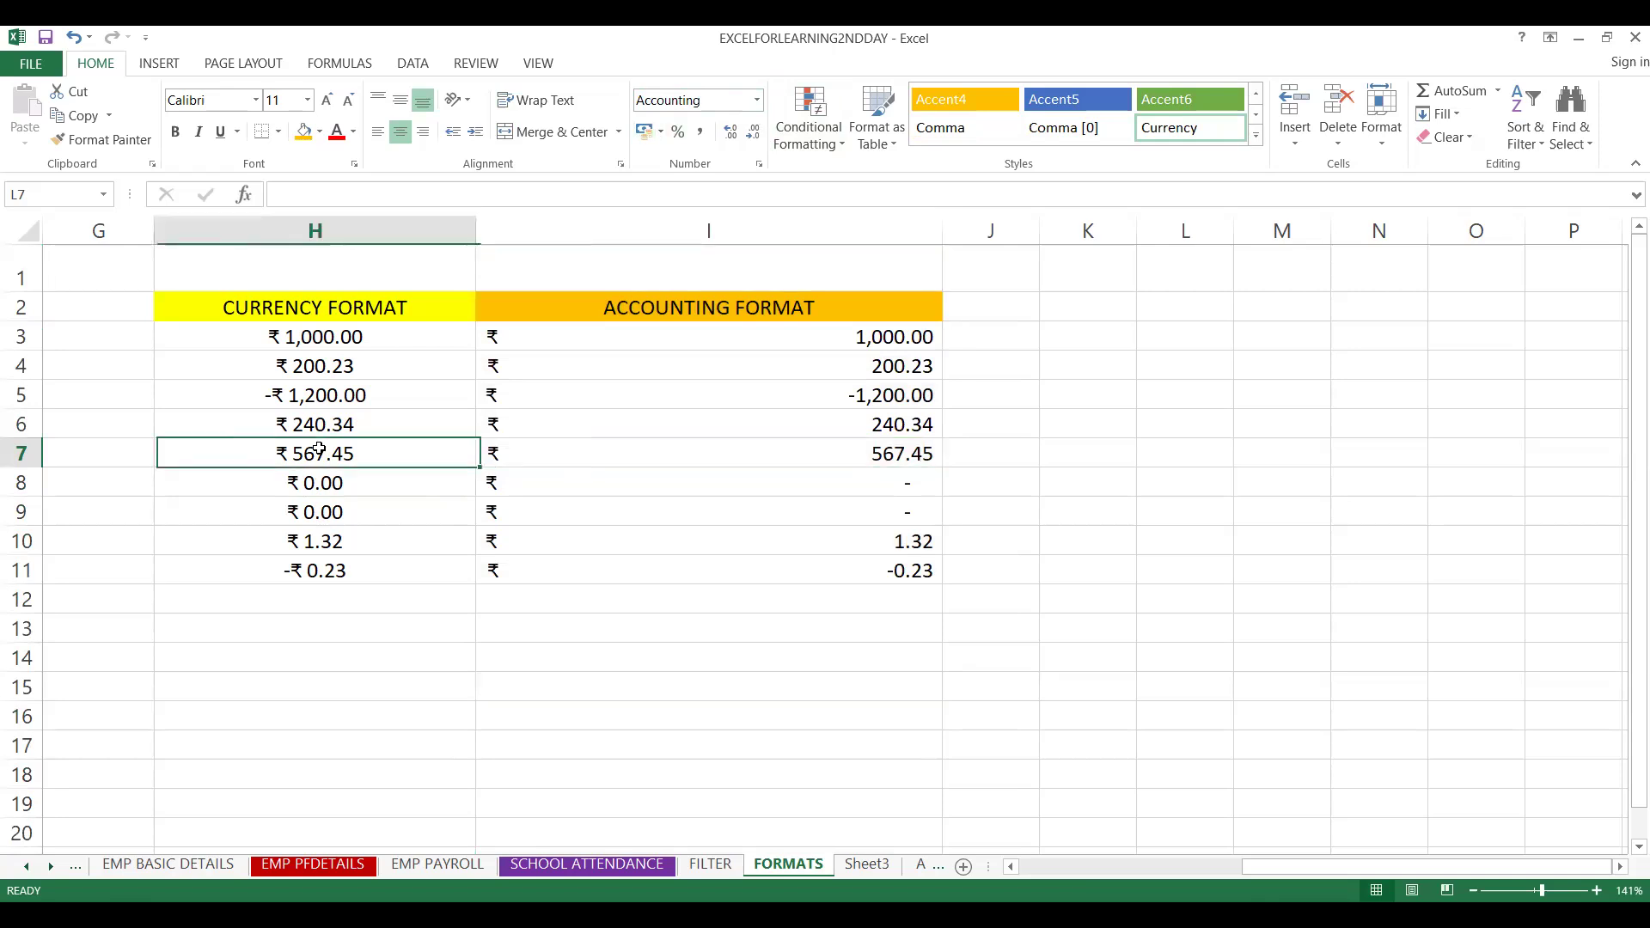
pyautogui.click(713, 431)
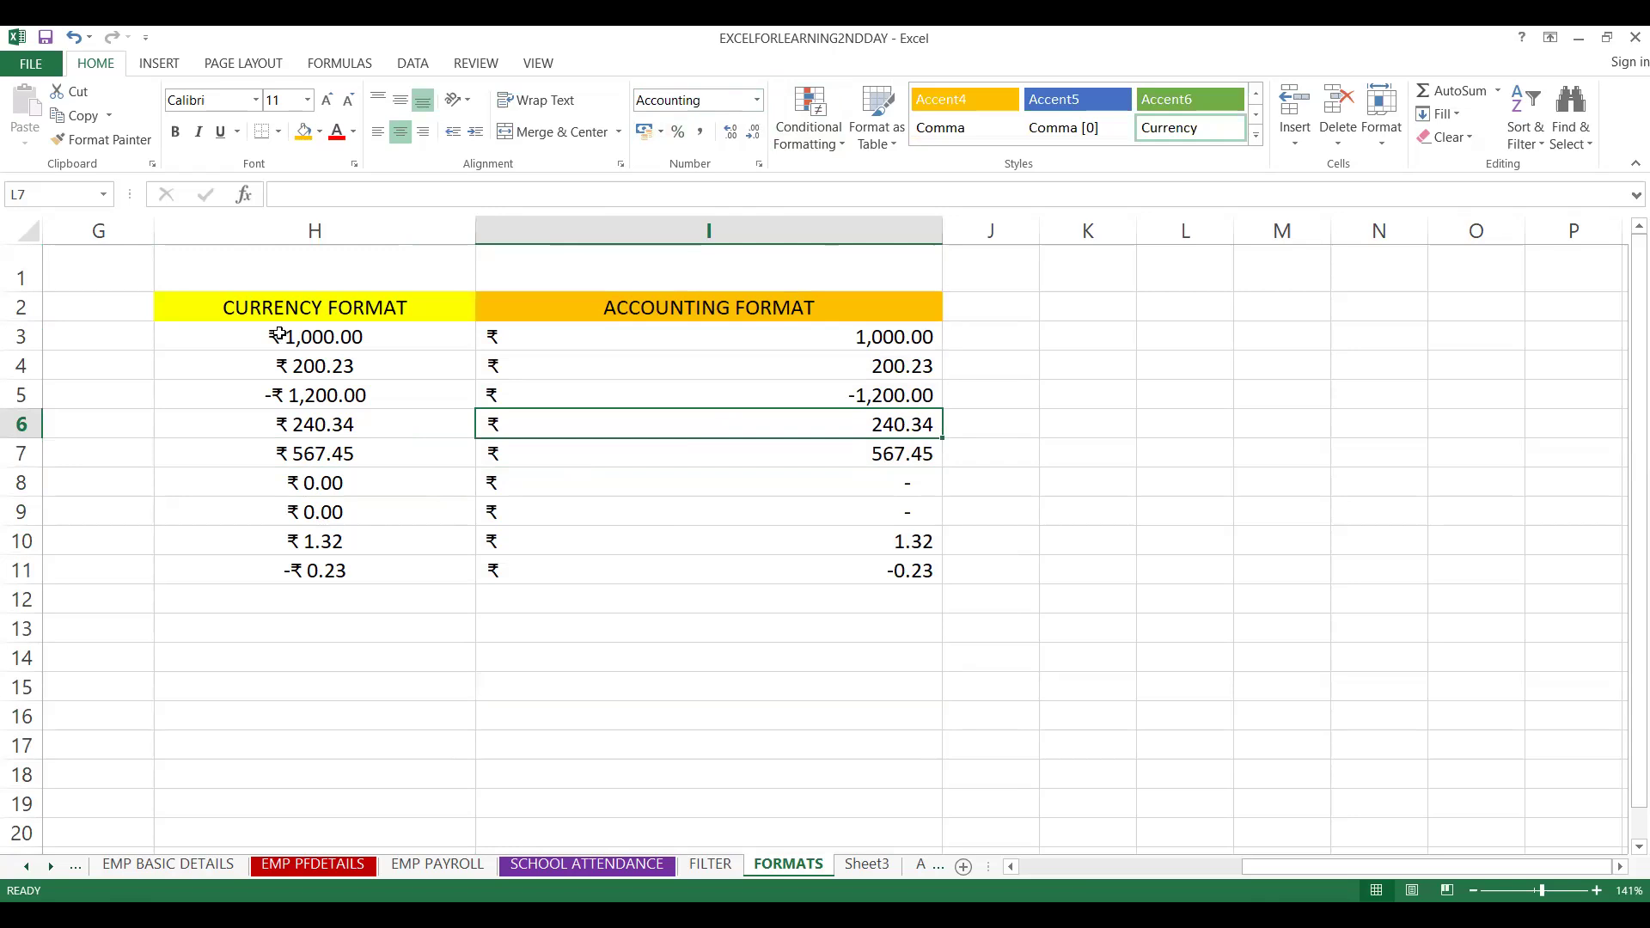
pyautogui.click(777, 487)
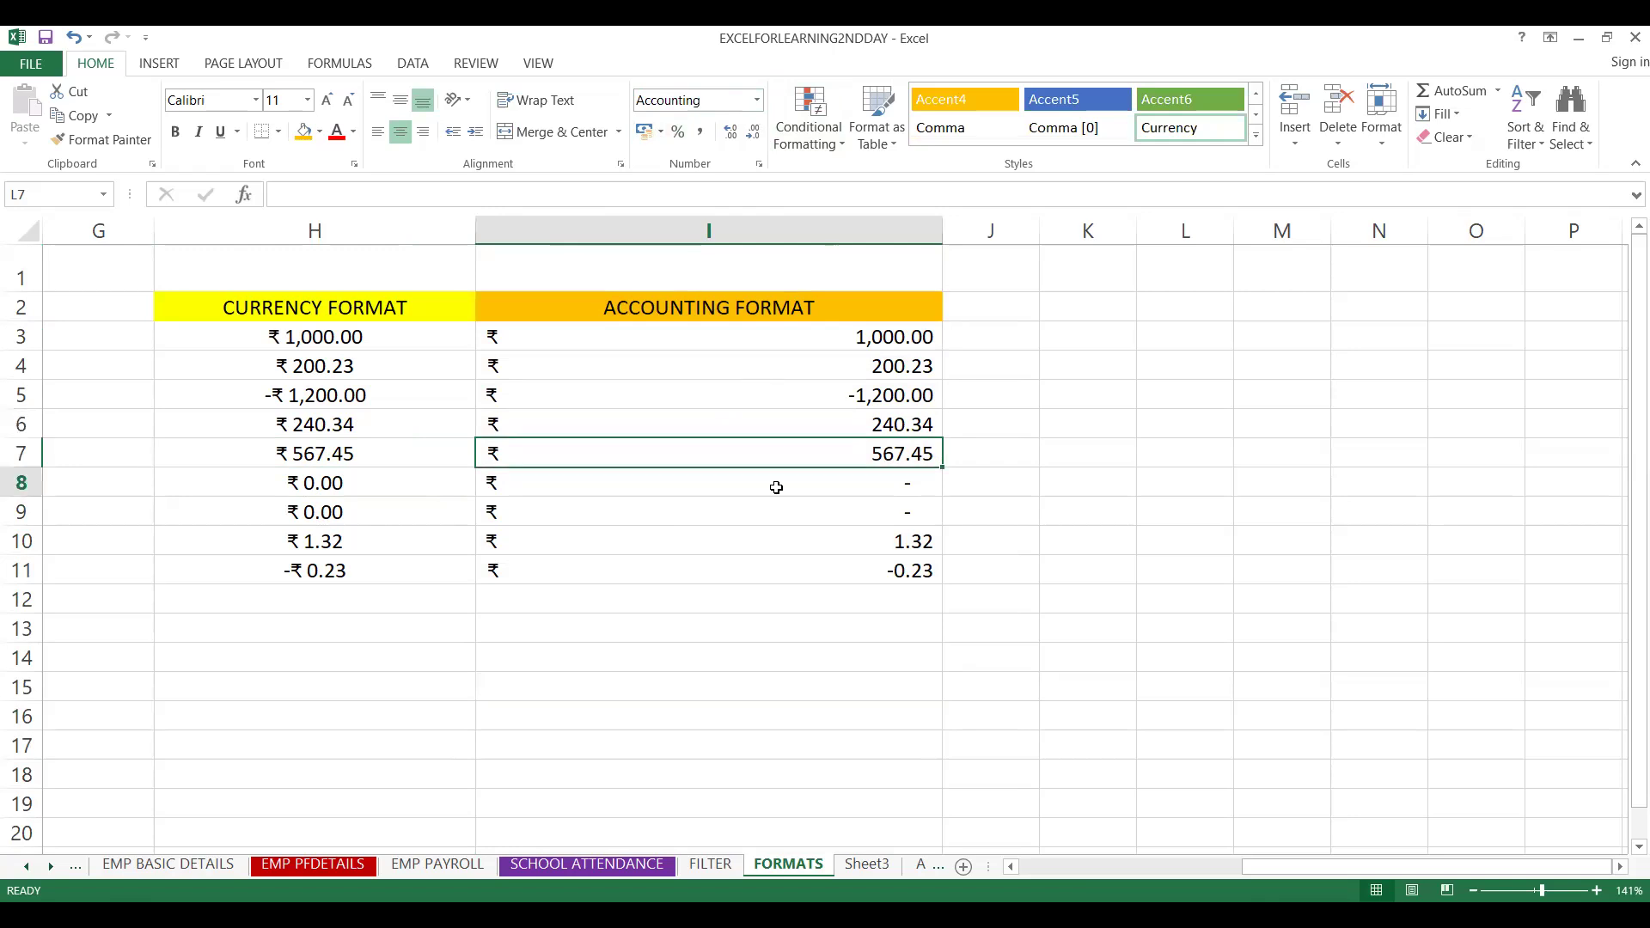
pyautogui.click(776, 509)
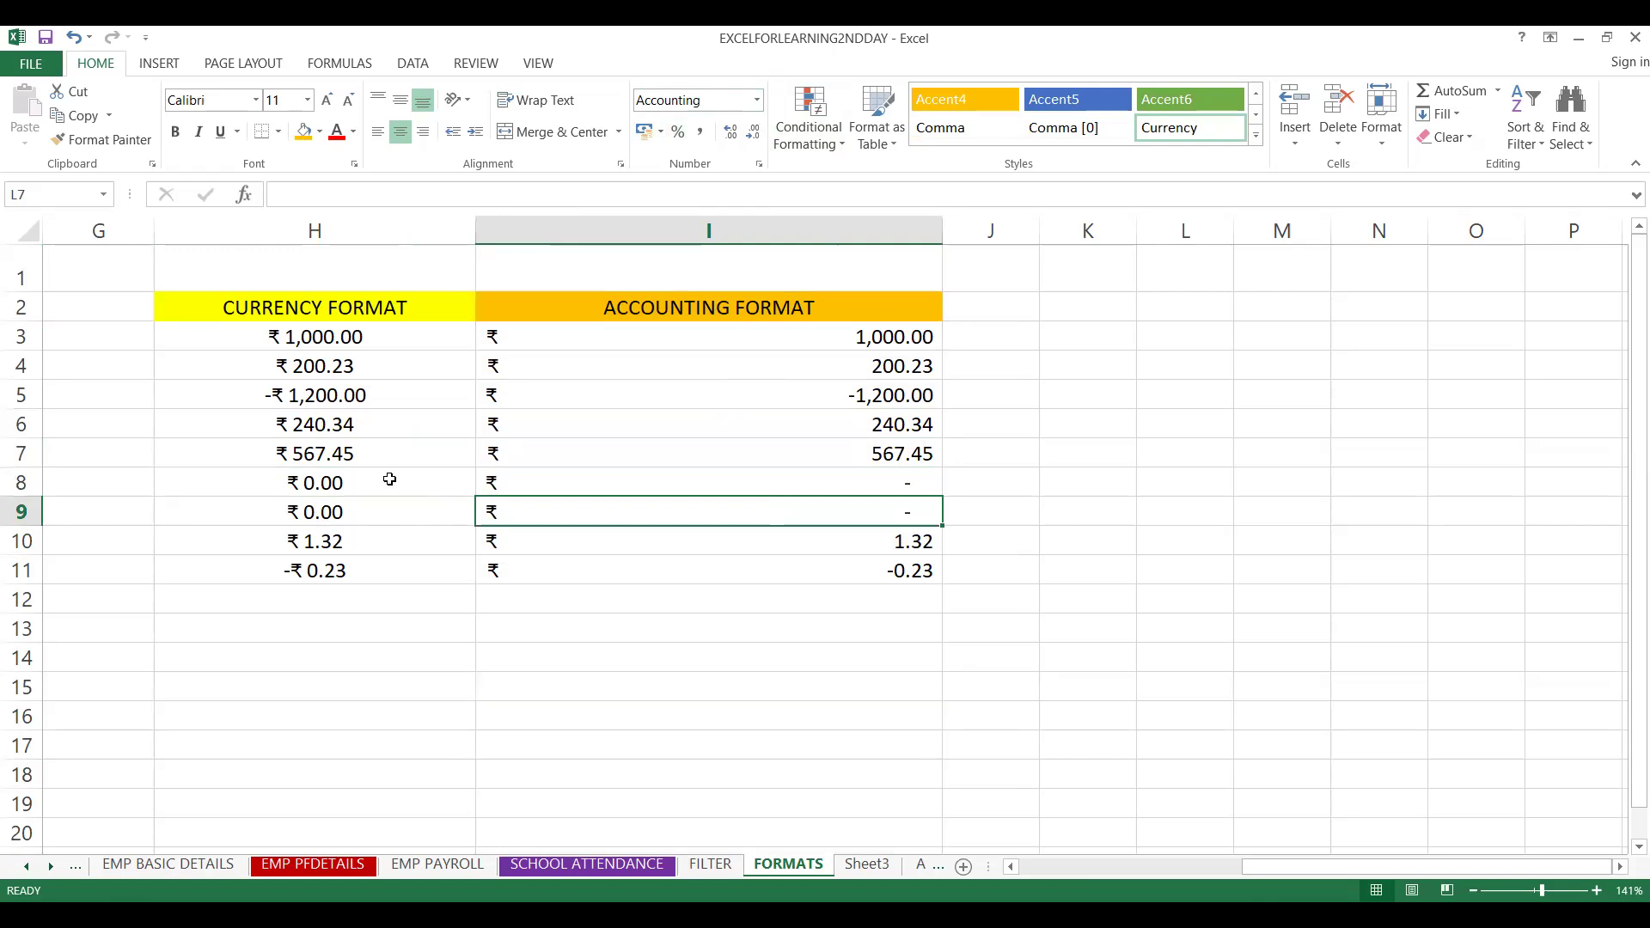
pyautogui.click(387, 481)
pyautogui.click(647, 488)
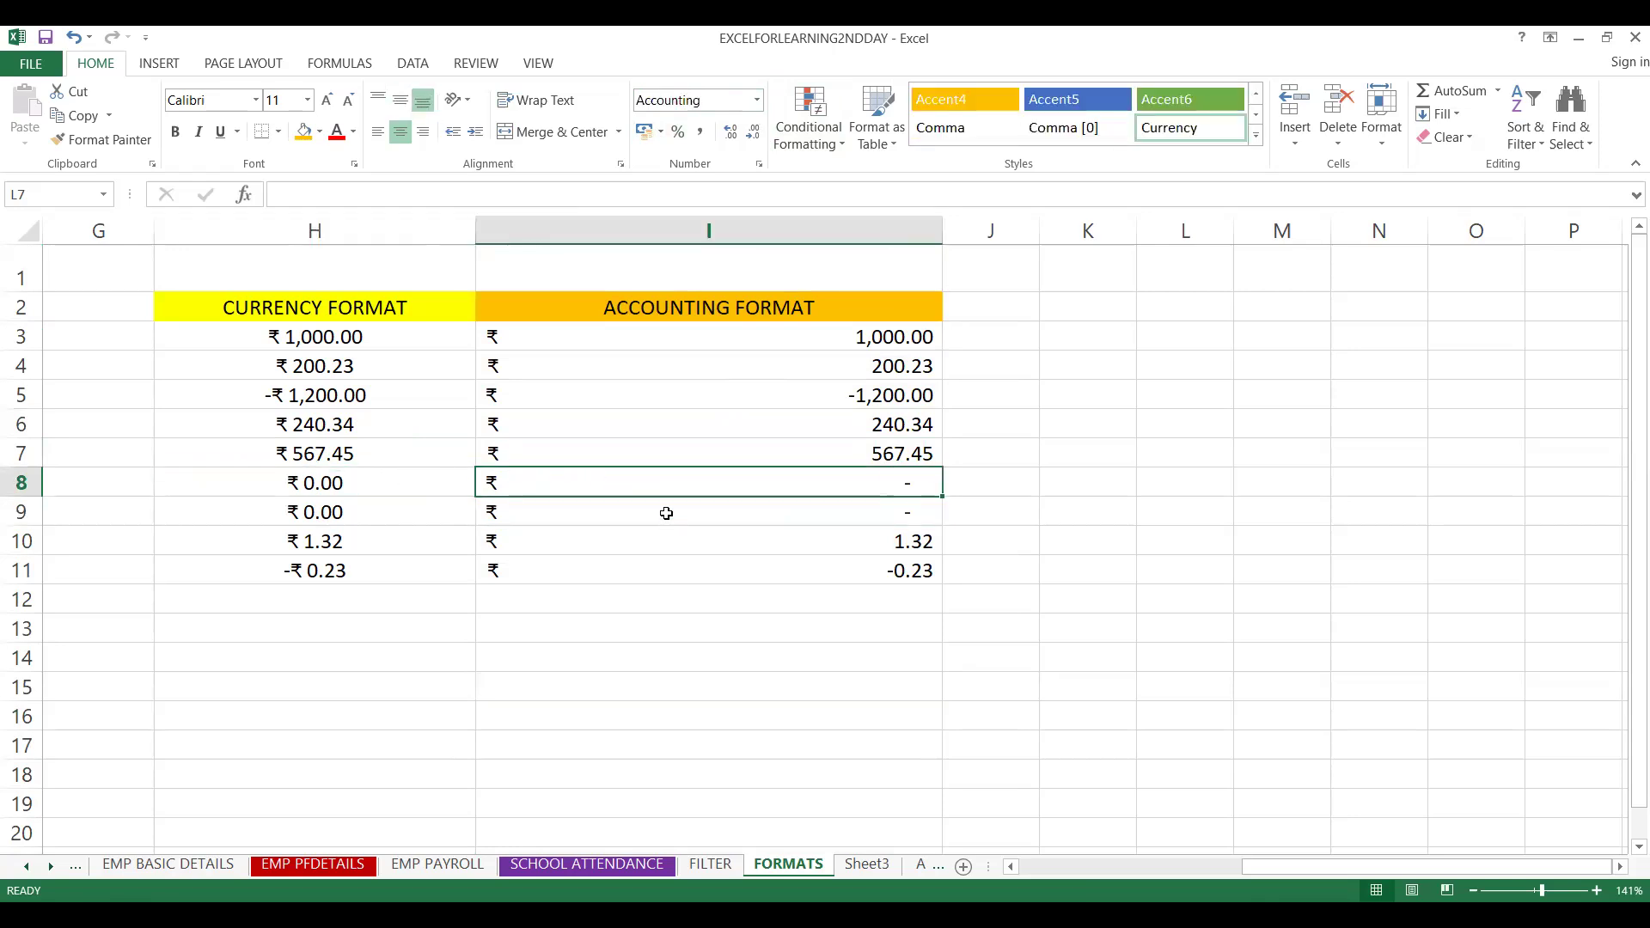
pyautogui.click(667, 512)
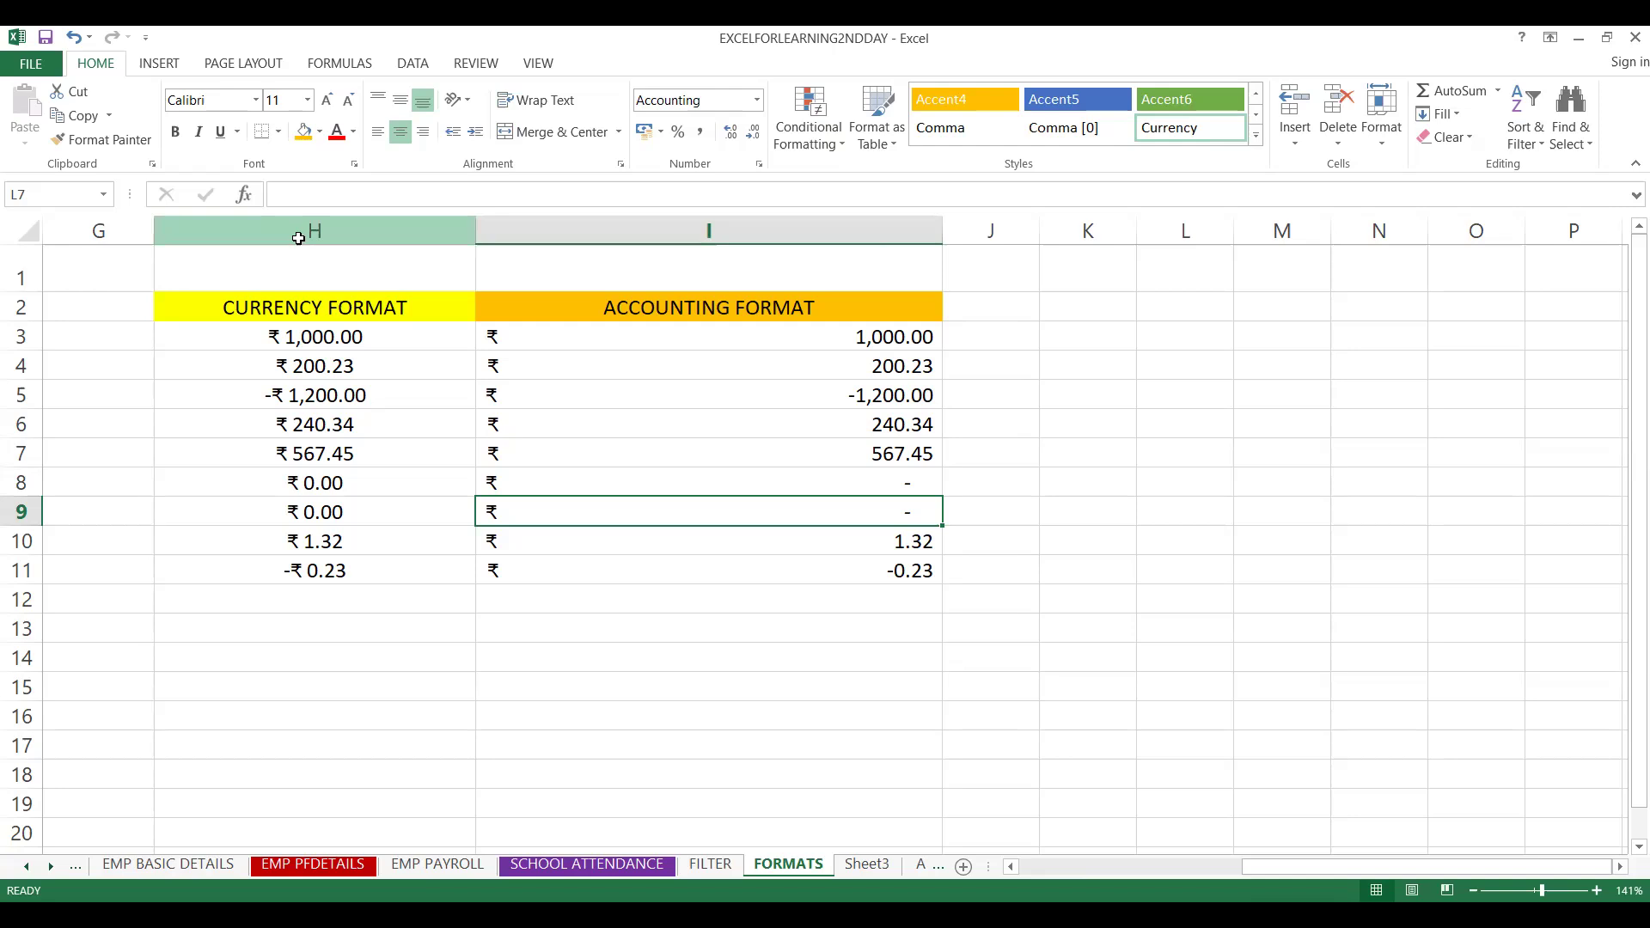
# Try left alignment on column H, and leave the currency column right-aligned
pyautogui.click(299, 232)
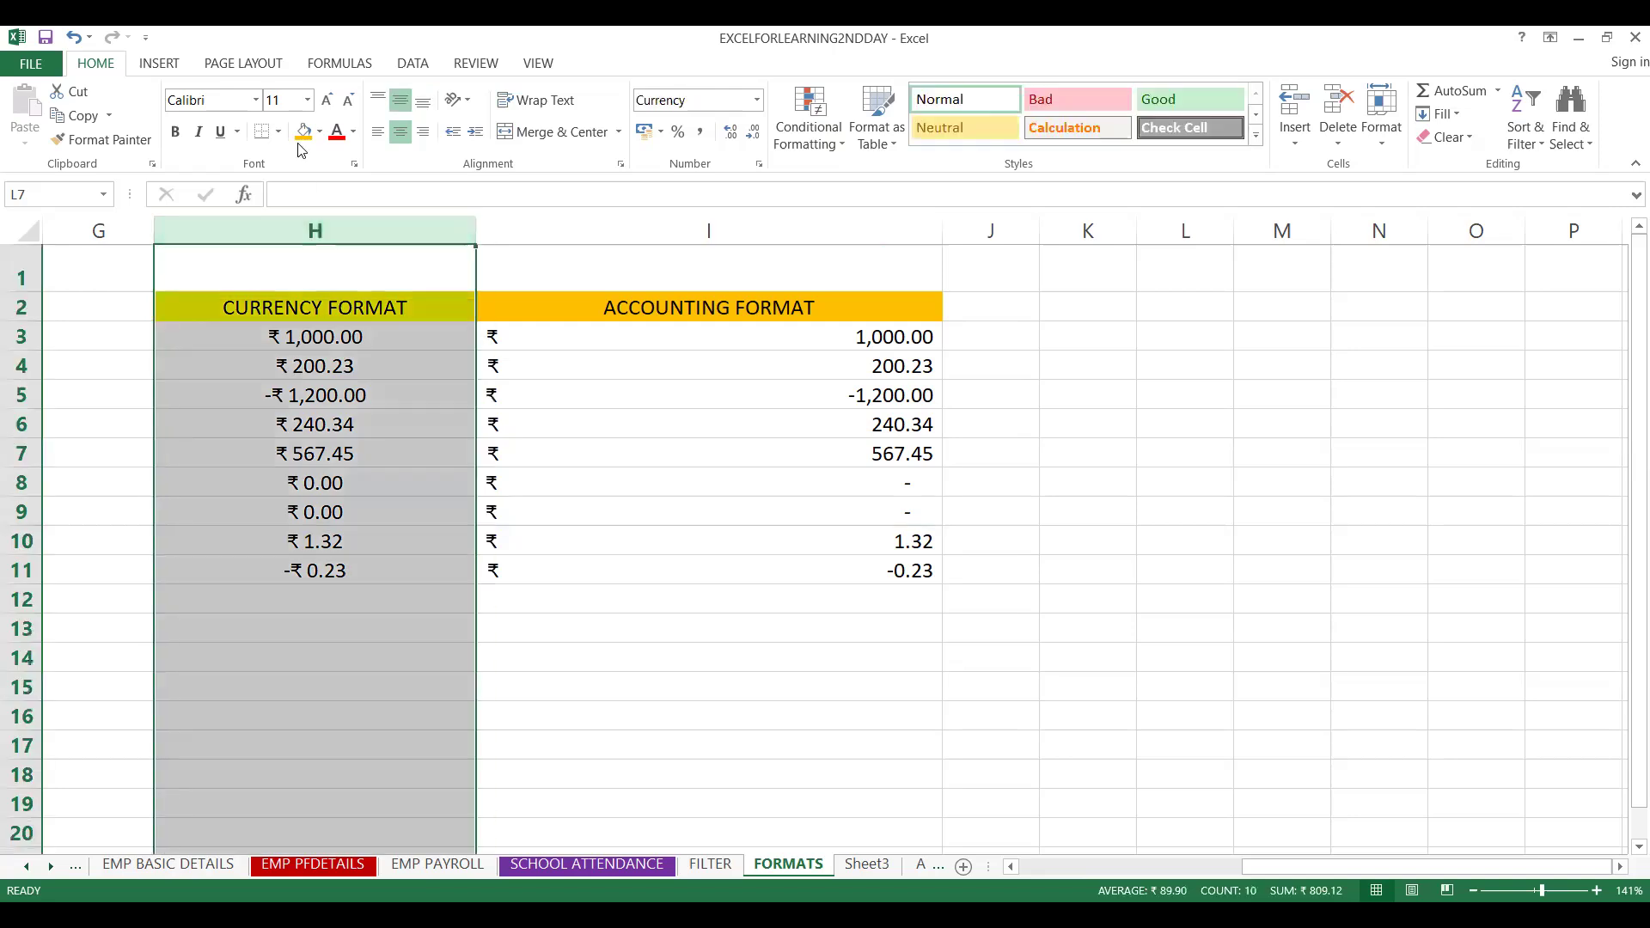
pyautogui.click(378, 131)
pyautogui.click(423, 131)
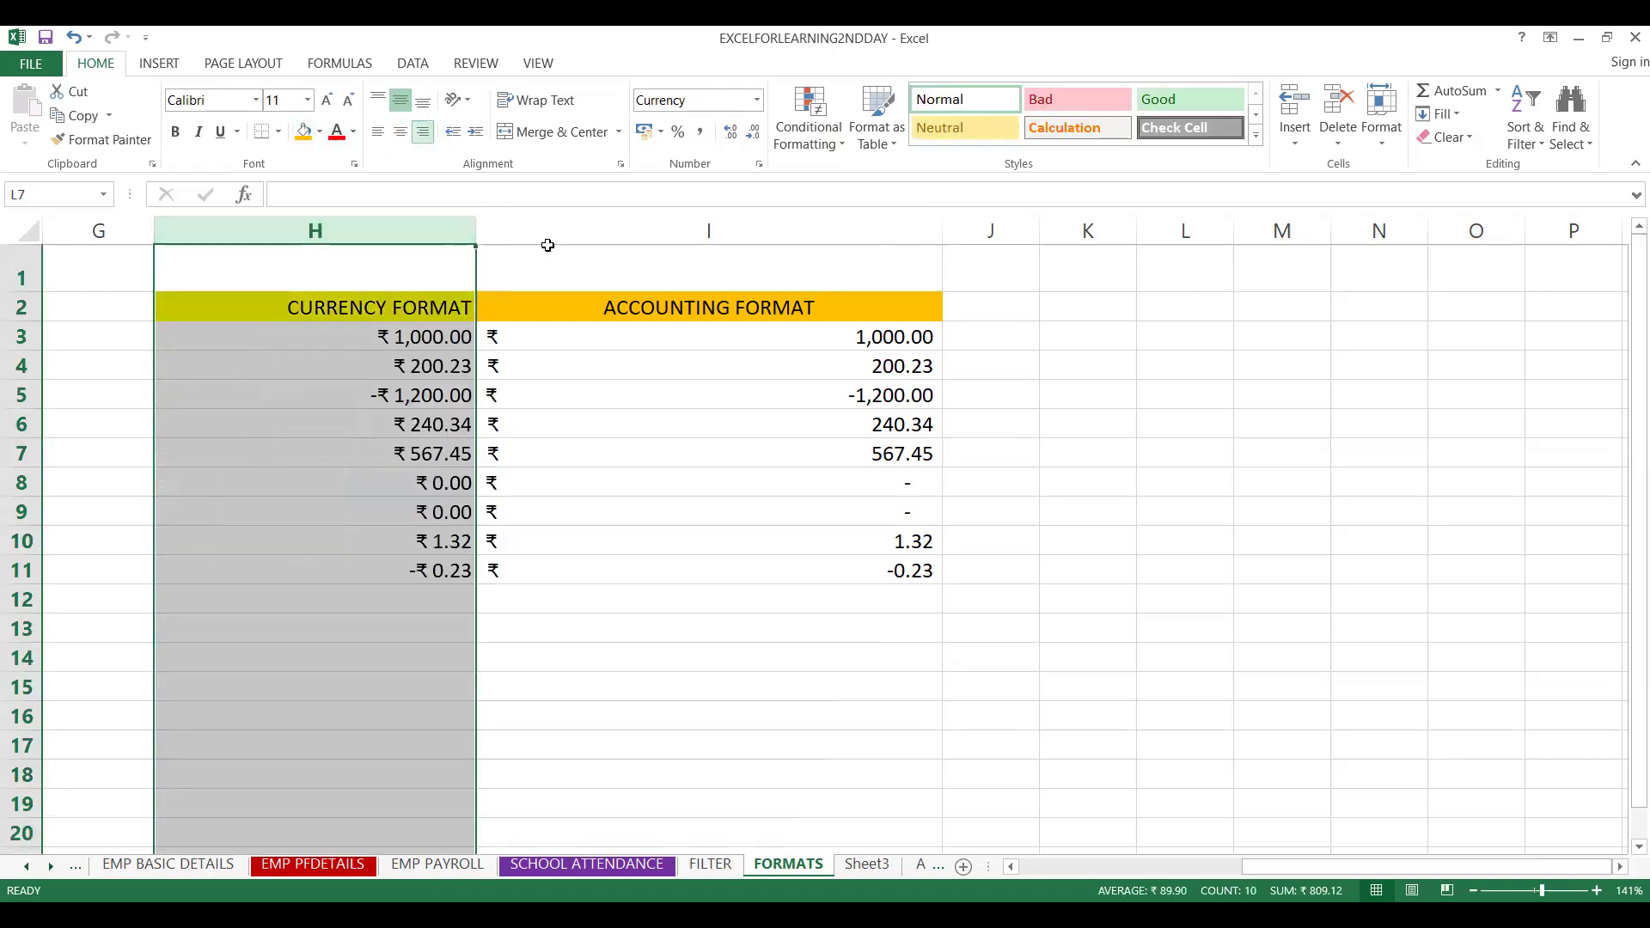
# Left-align the whole accounting column I
pyautogui.click(640, 310)
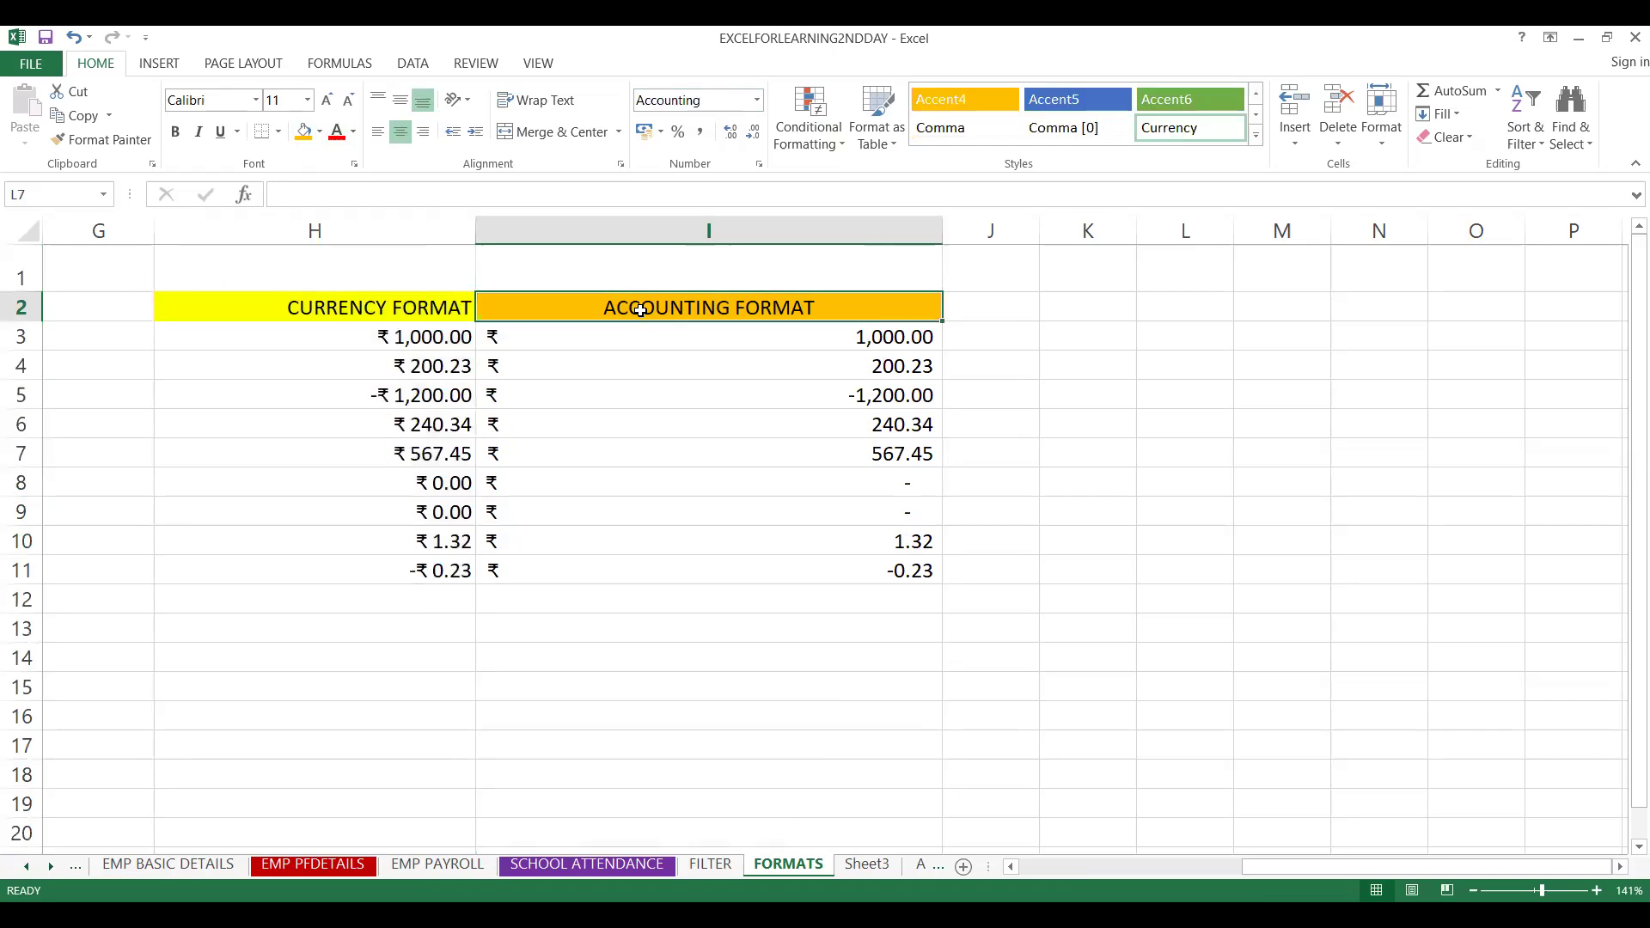
pyautogui.click(640, 230)
pyautogui.click(370, 133)
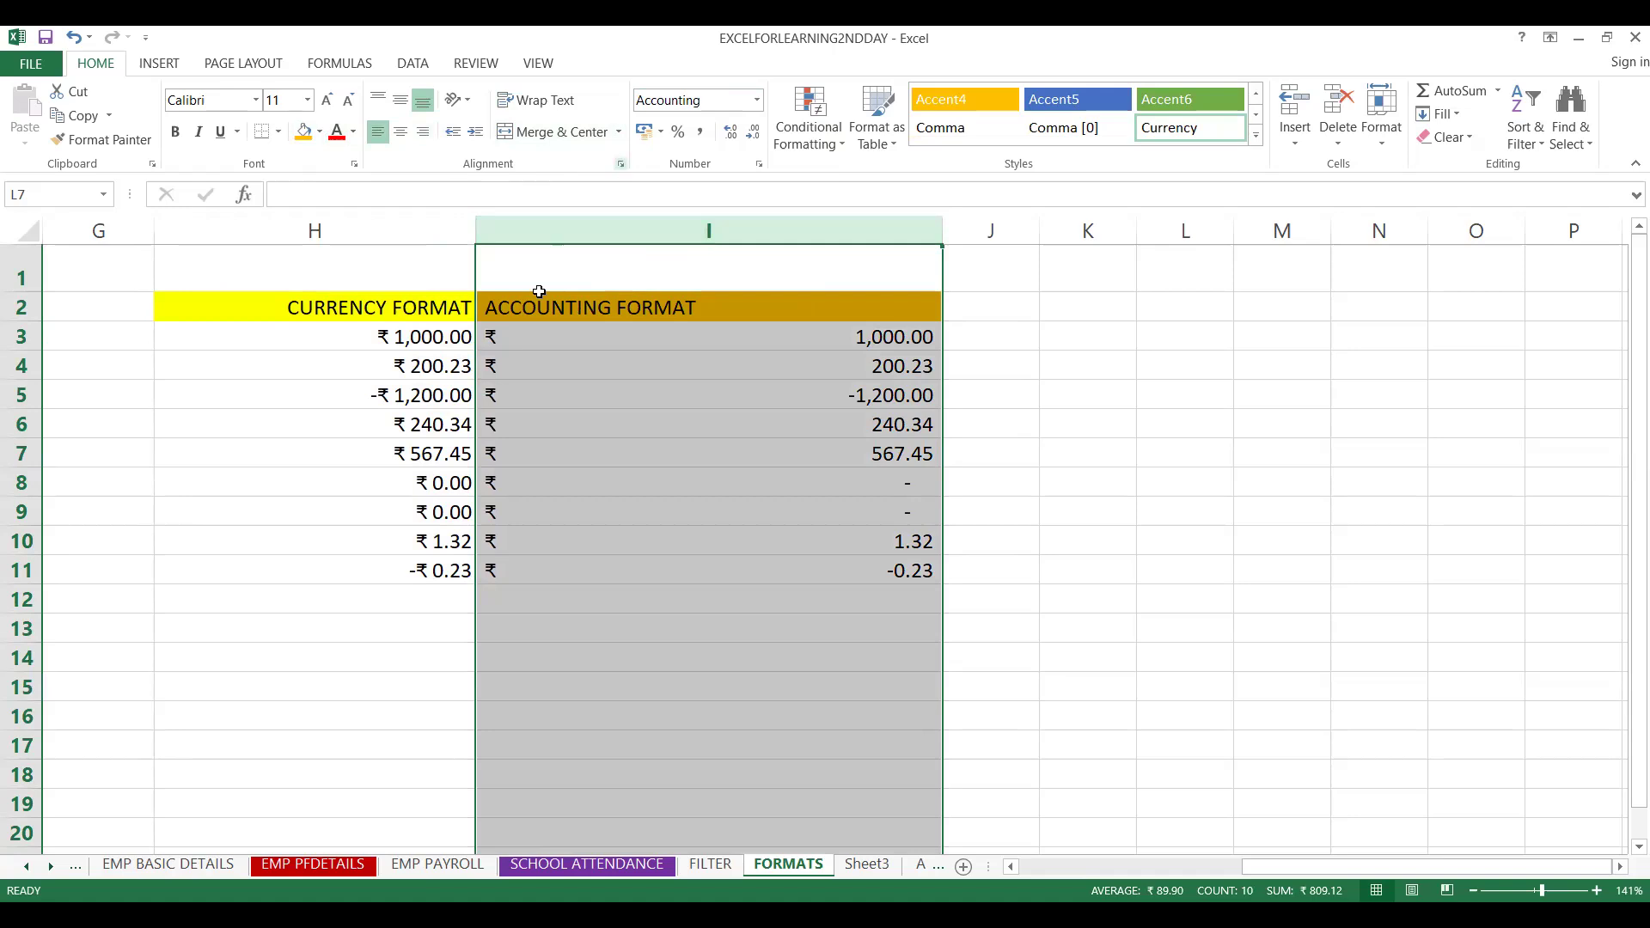
pyautogui.click(553, 374)
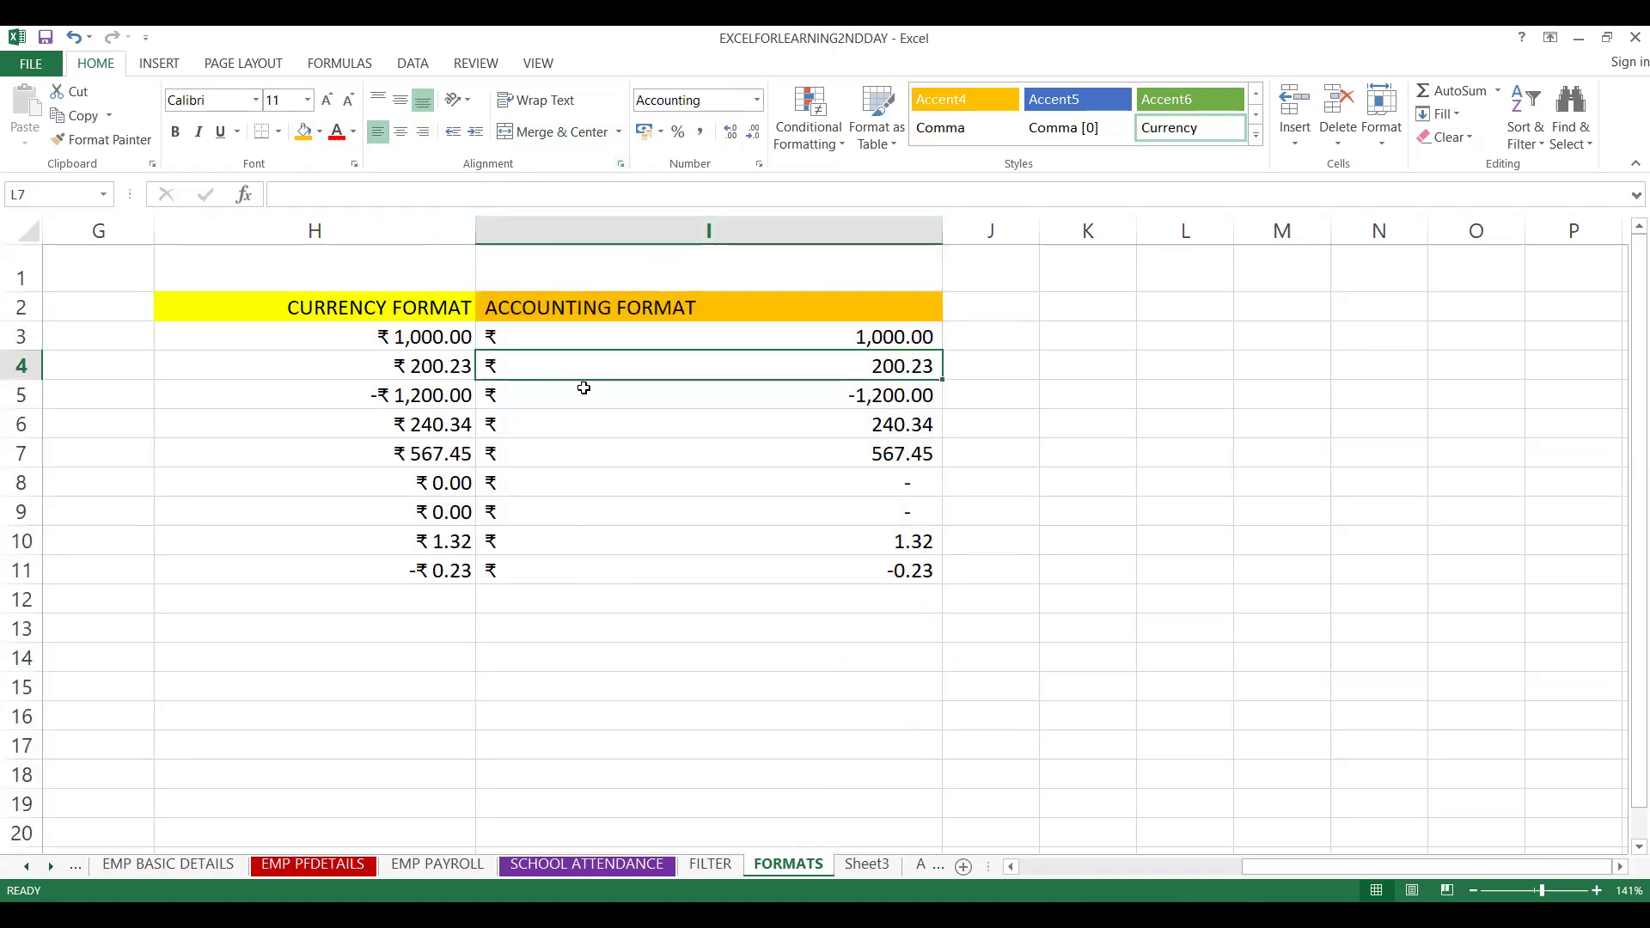
# Examine how the alignment affects the heading, amounts and zero values in the accounting column compared with column H
pyautogui.click(549, 307)
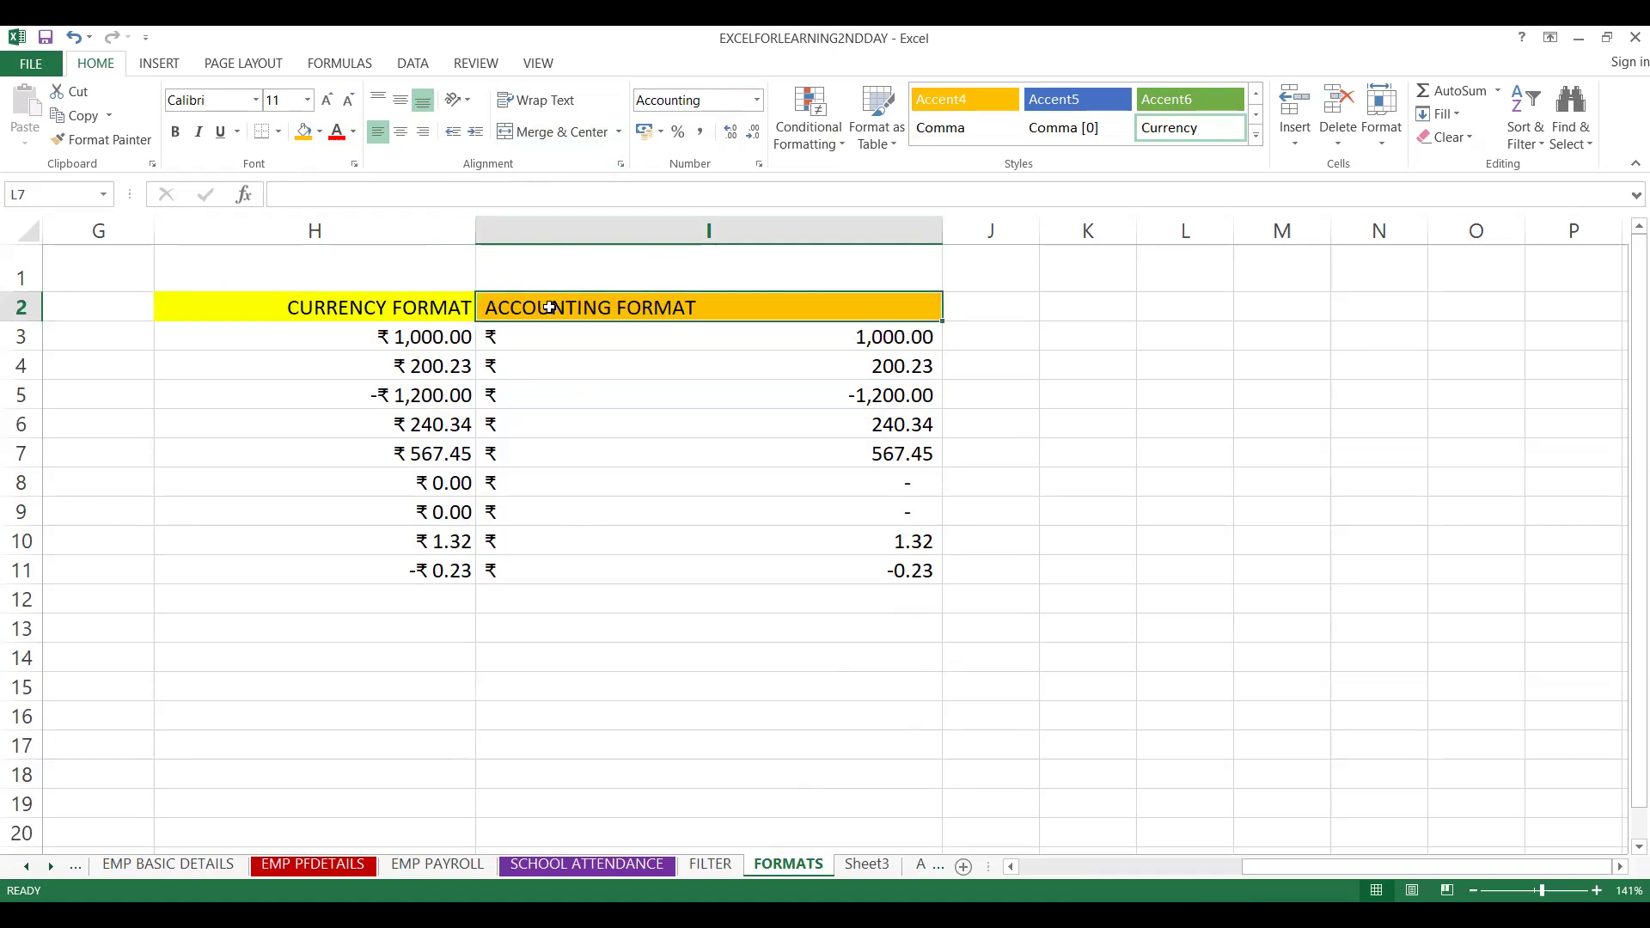
pyautogui.click(580, 343)
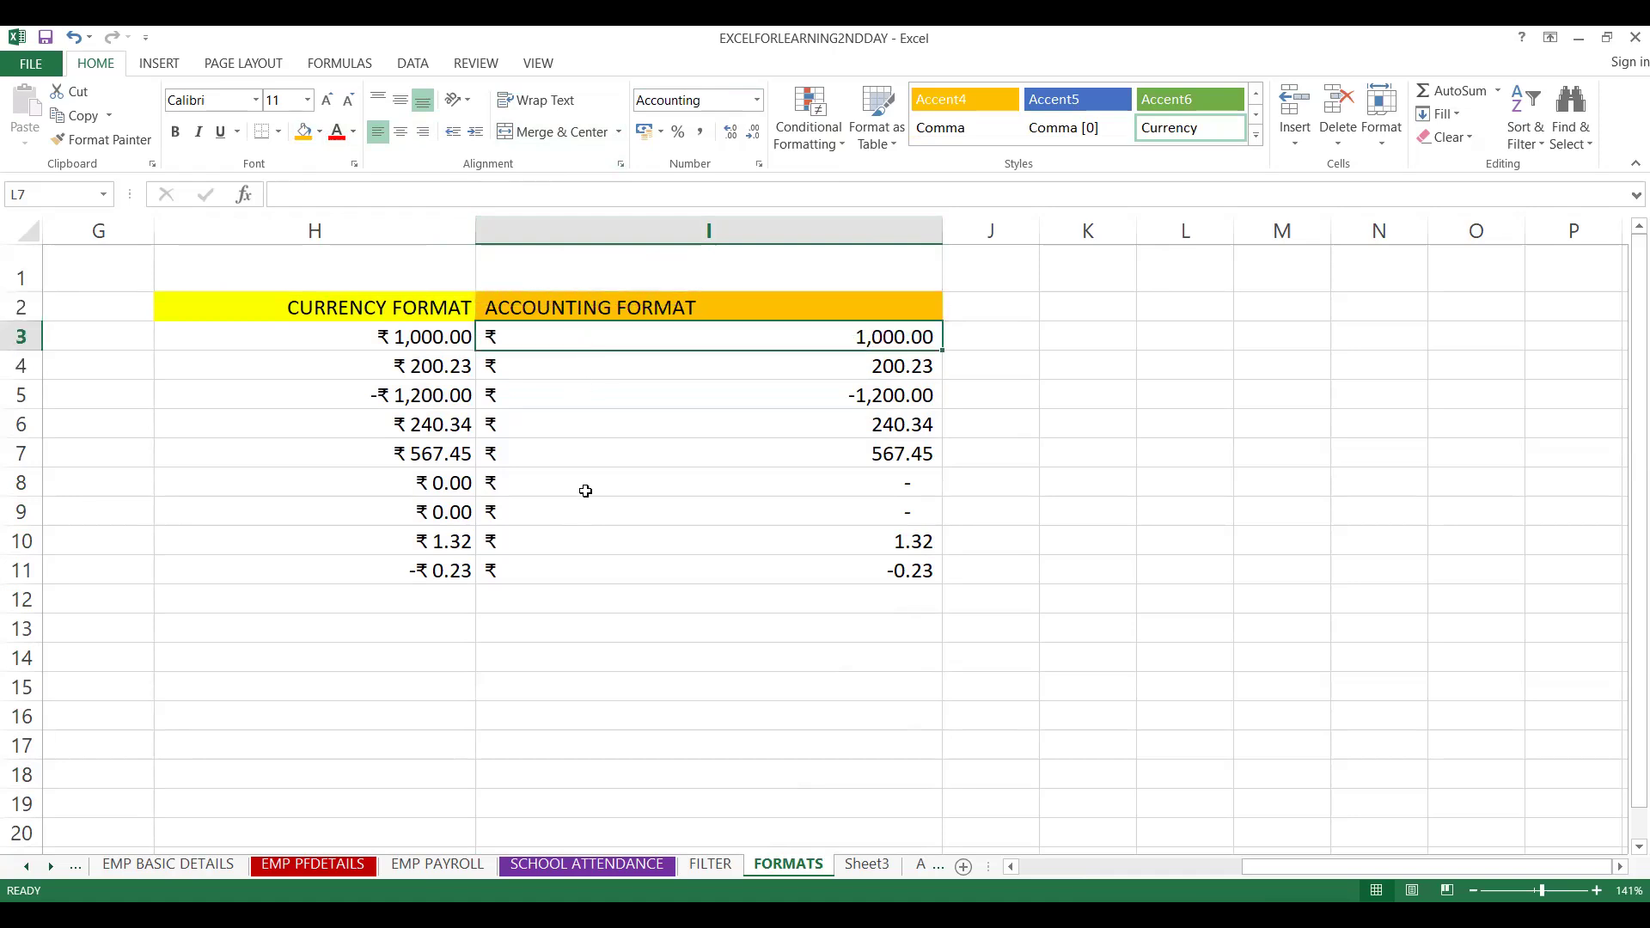
pyautogui.click(586, 491)
pyautogui.click(588, 513)
pyautogui.click(599, 603)
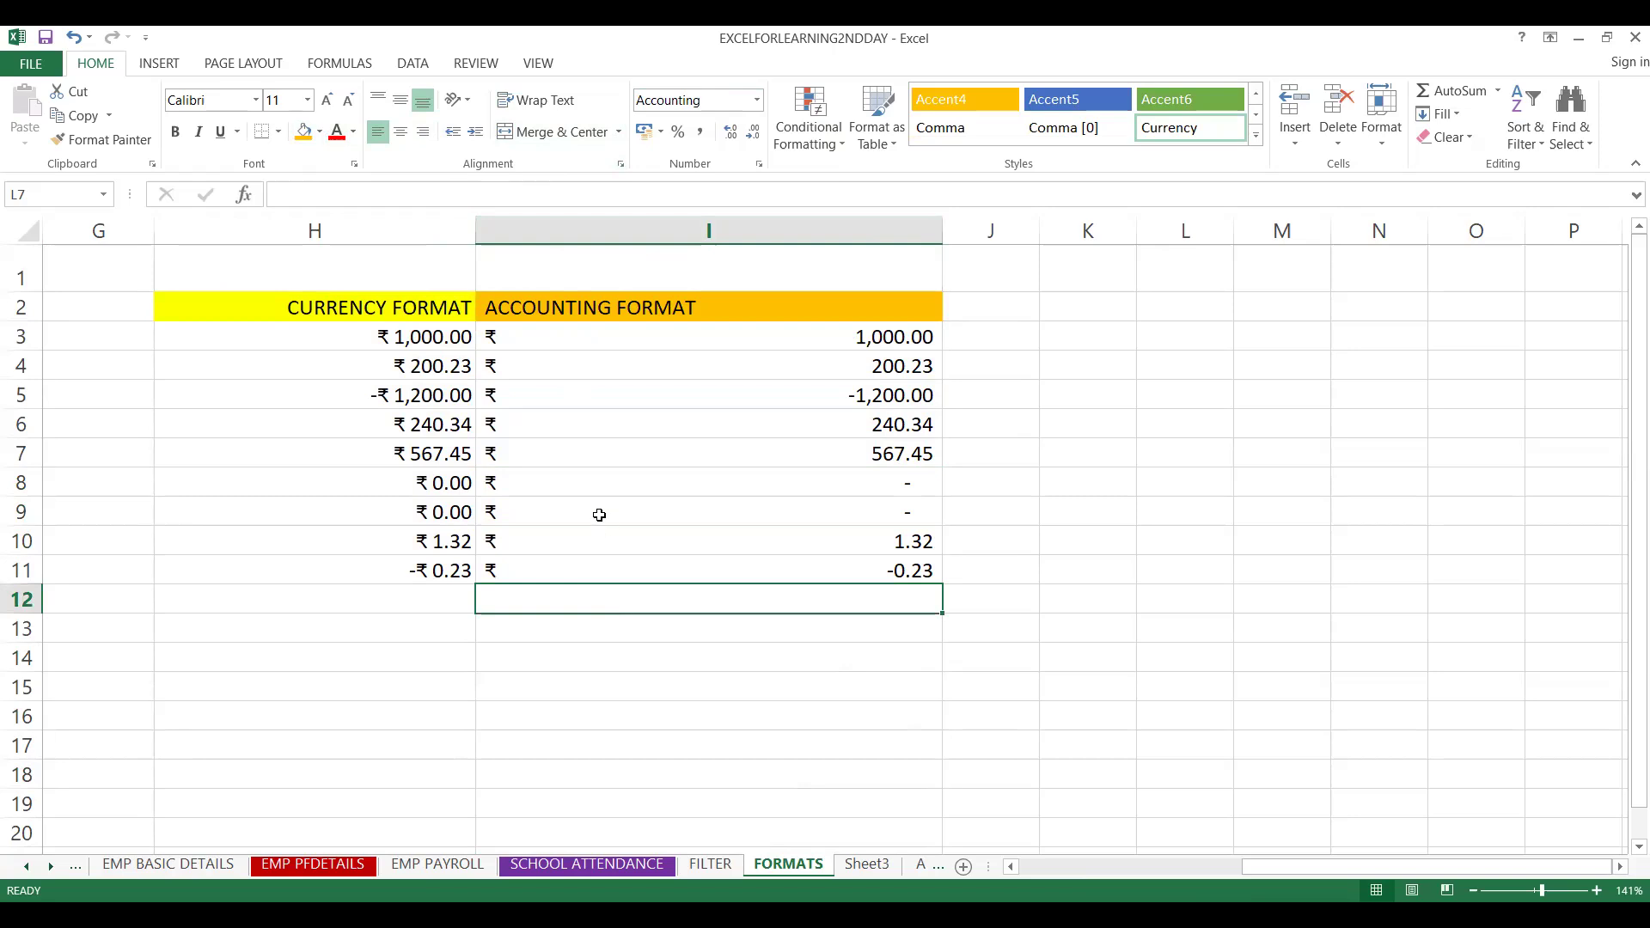
pyautogui.click(376, 592)
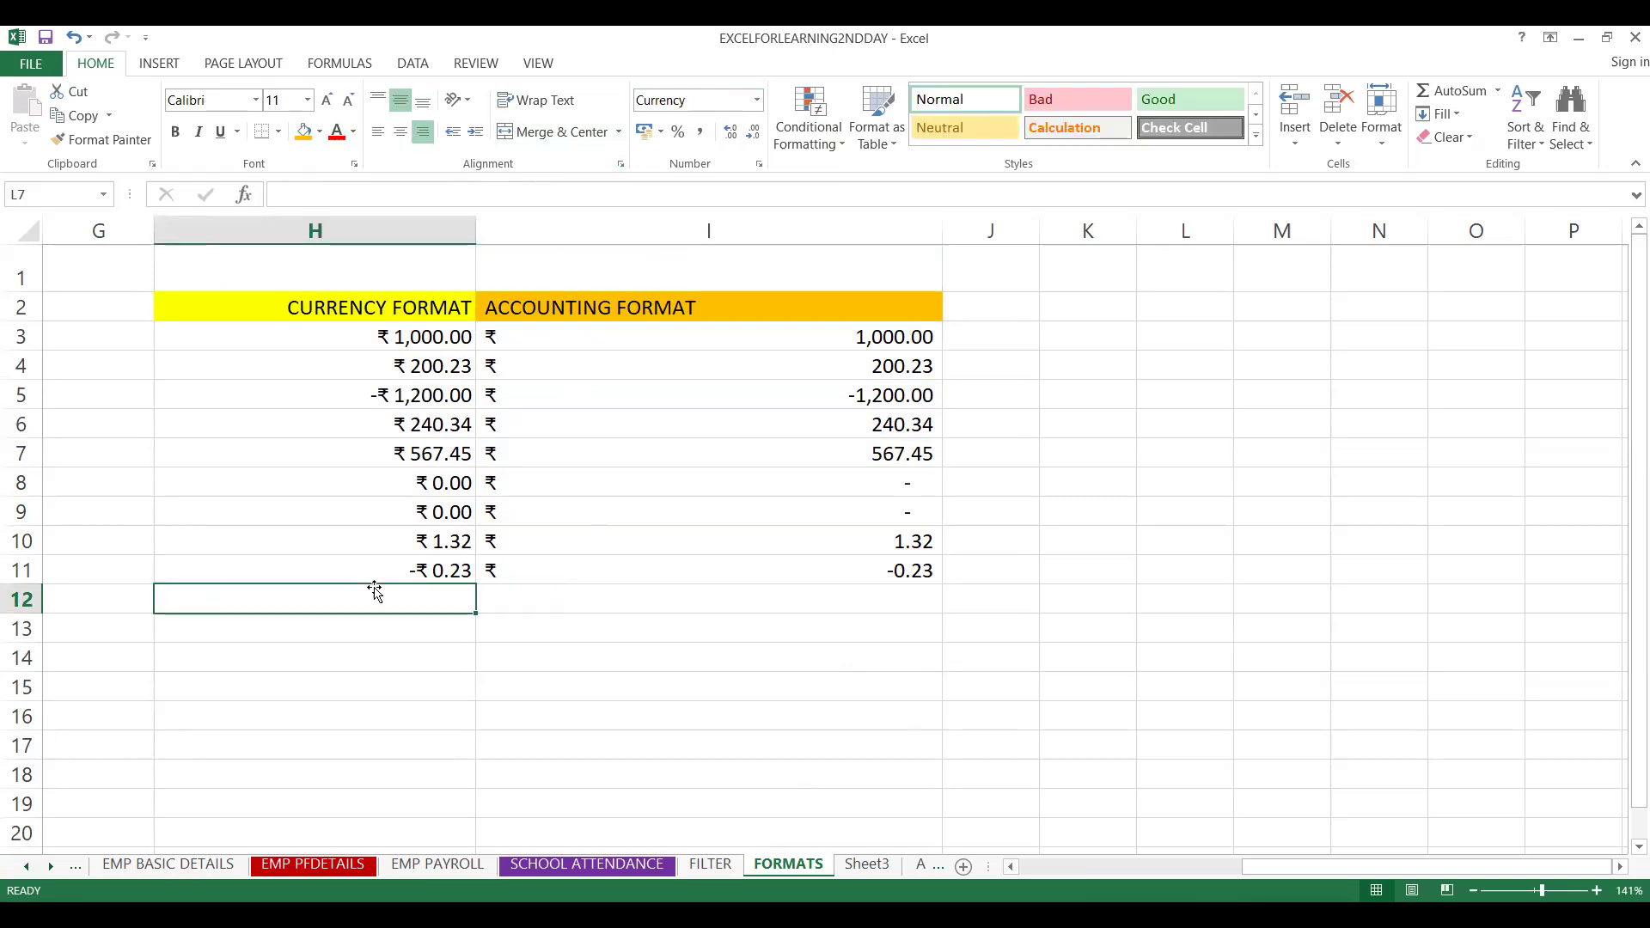
# Change the number format of the whole currency column H to Number
pyautogui.click(368, 233)
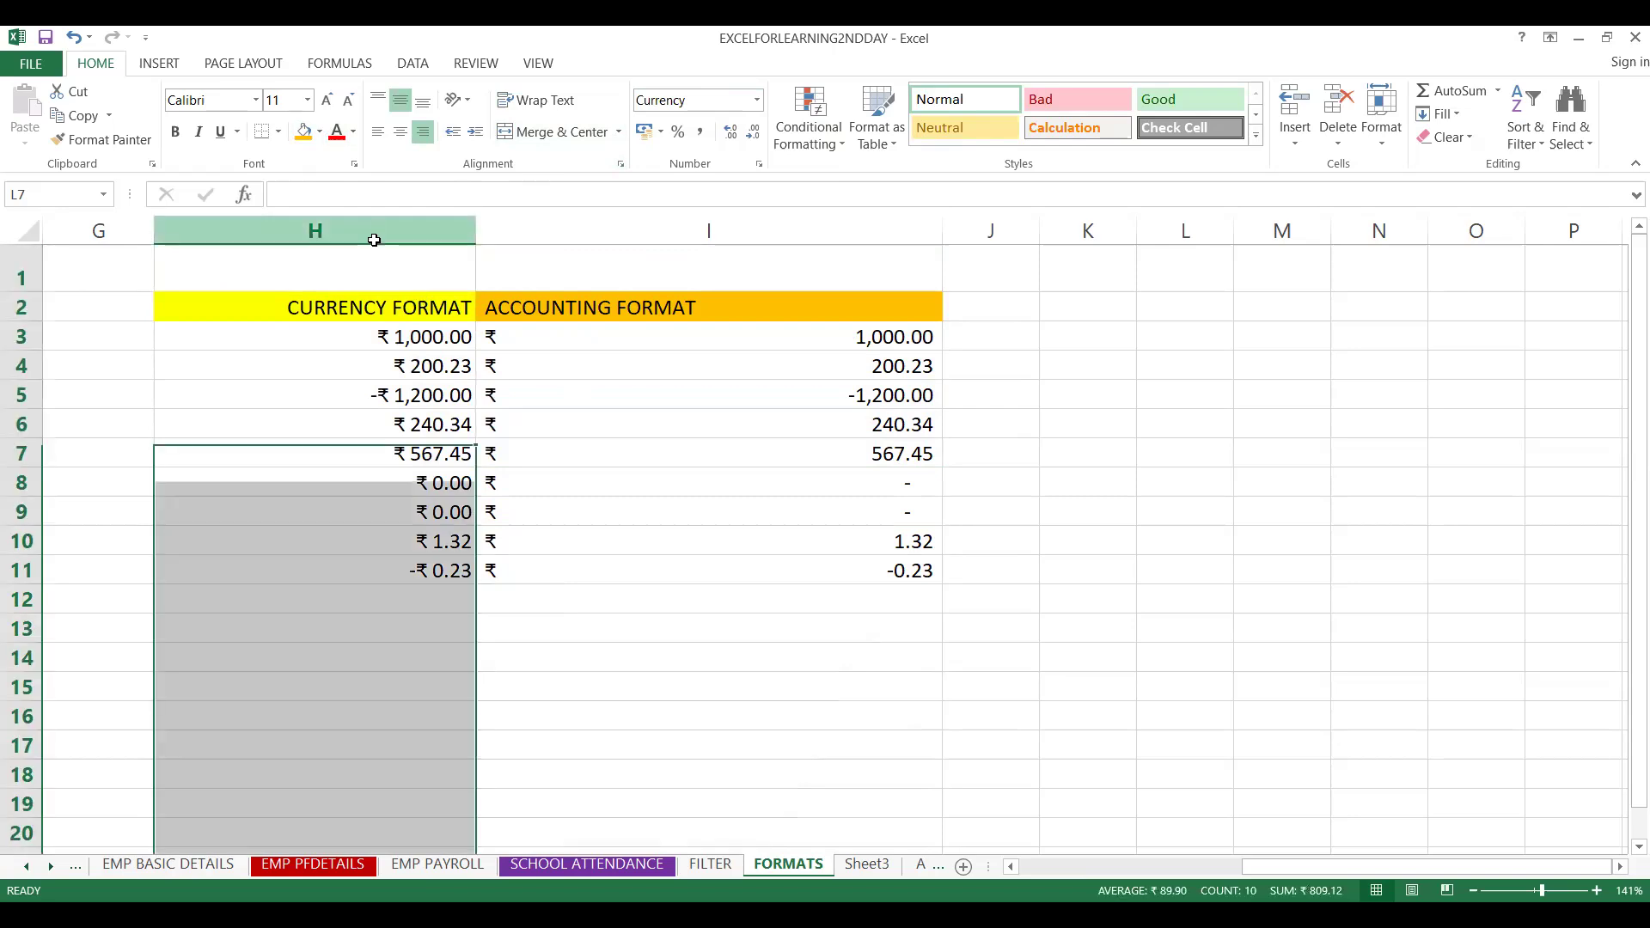
pyautogui.click(718, 95)
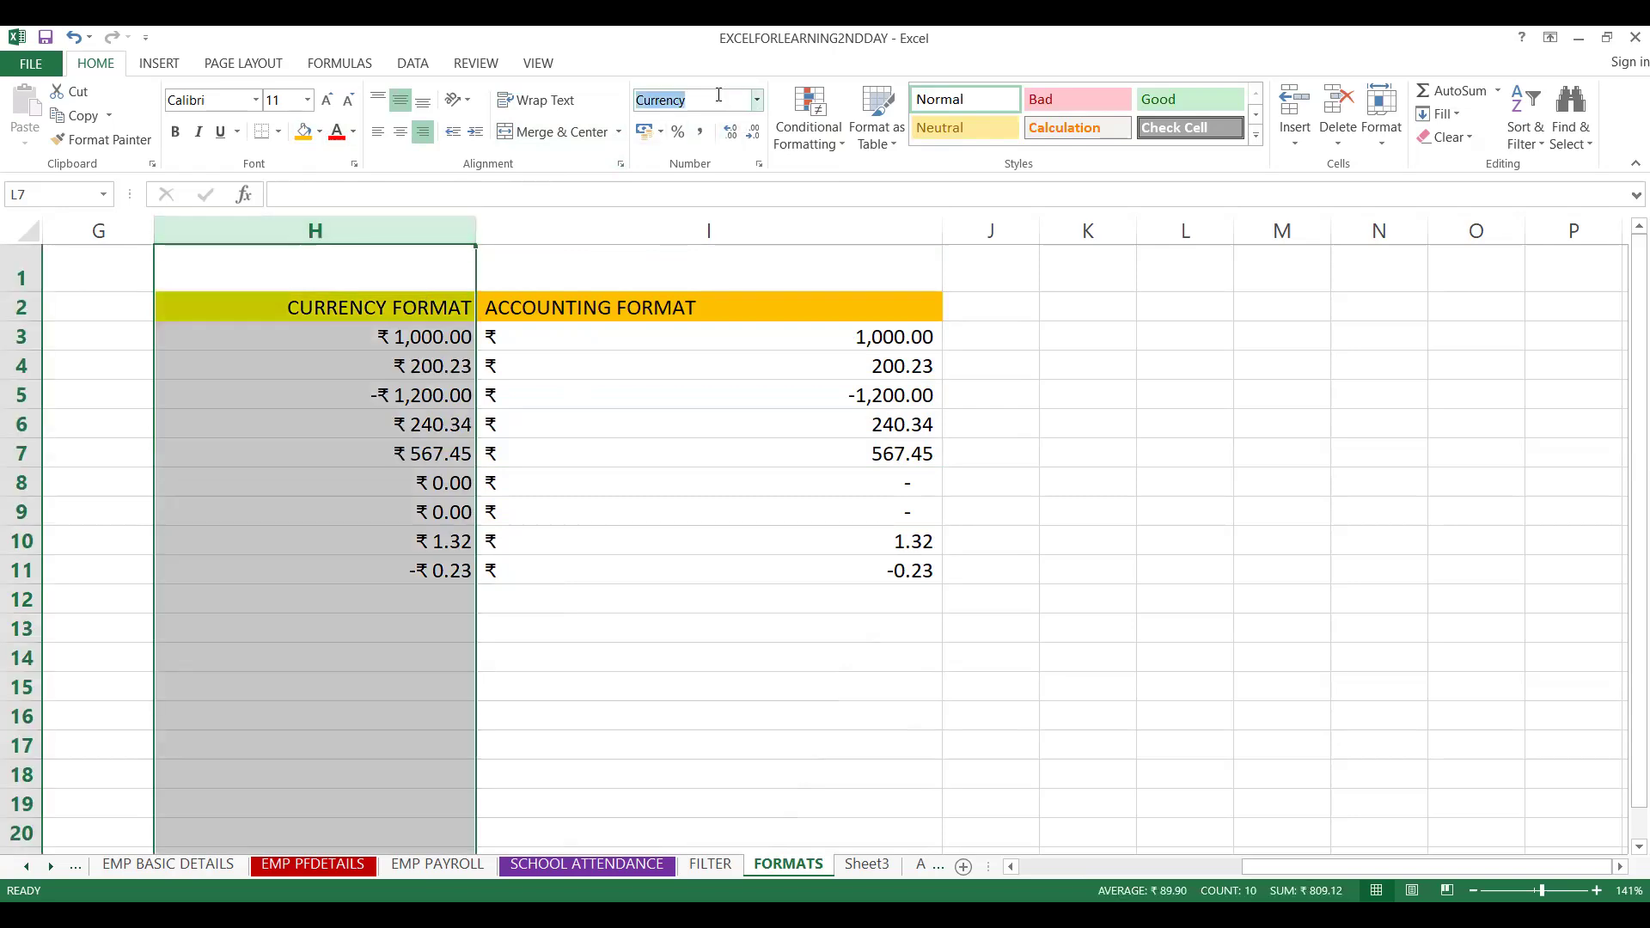
pyautogui.write('Number')
pyautogui.press('Return')
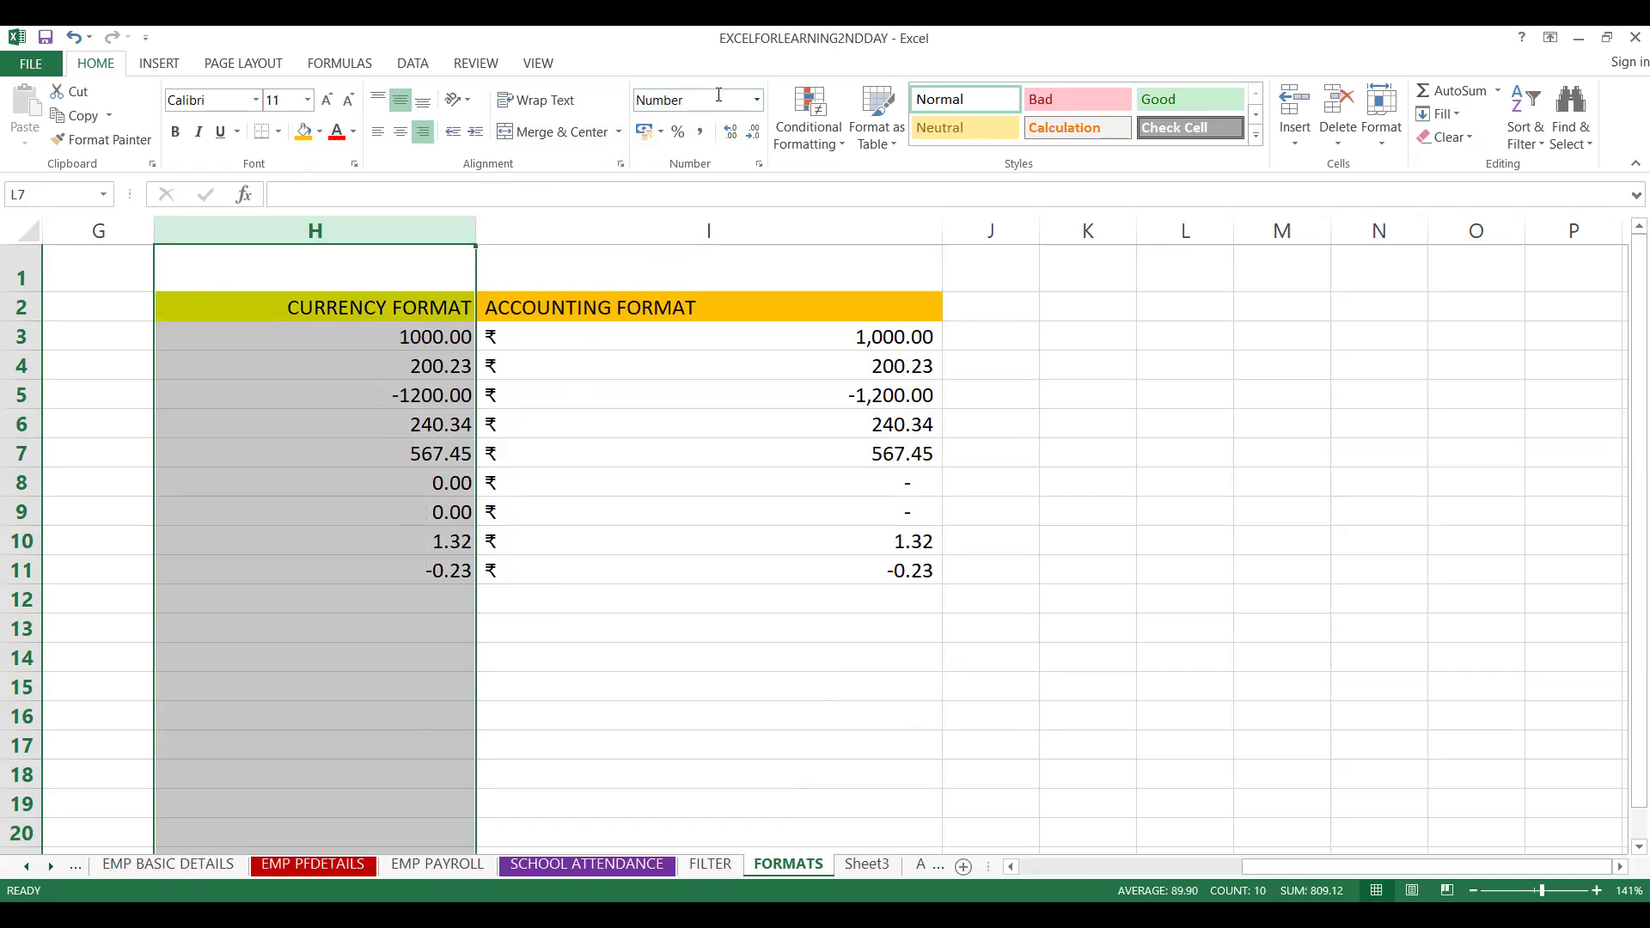
# Change the number format of the whole accounting column I to Number
pyautogui.click(693, 231)
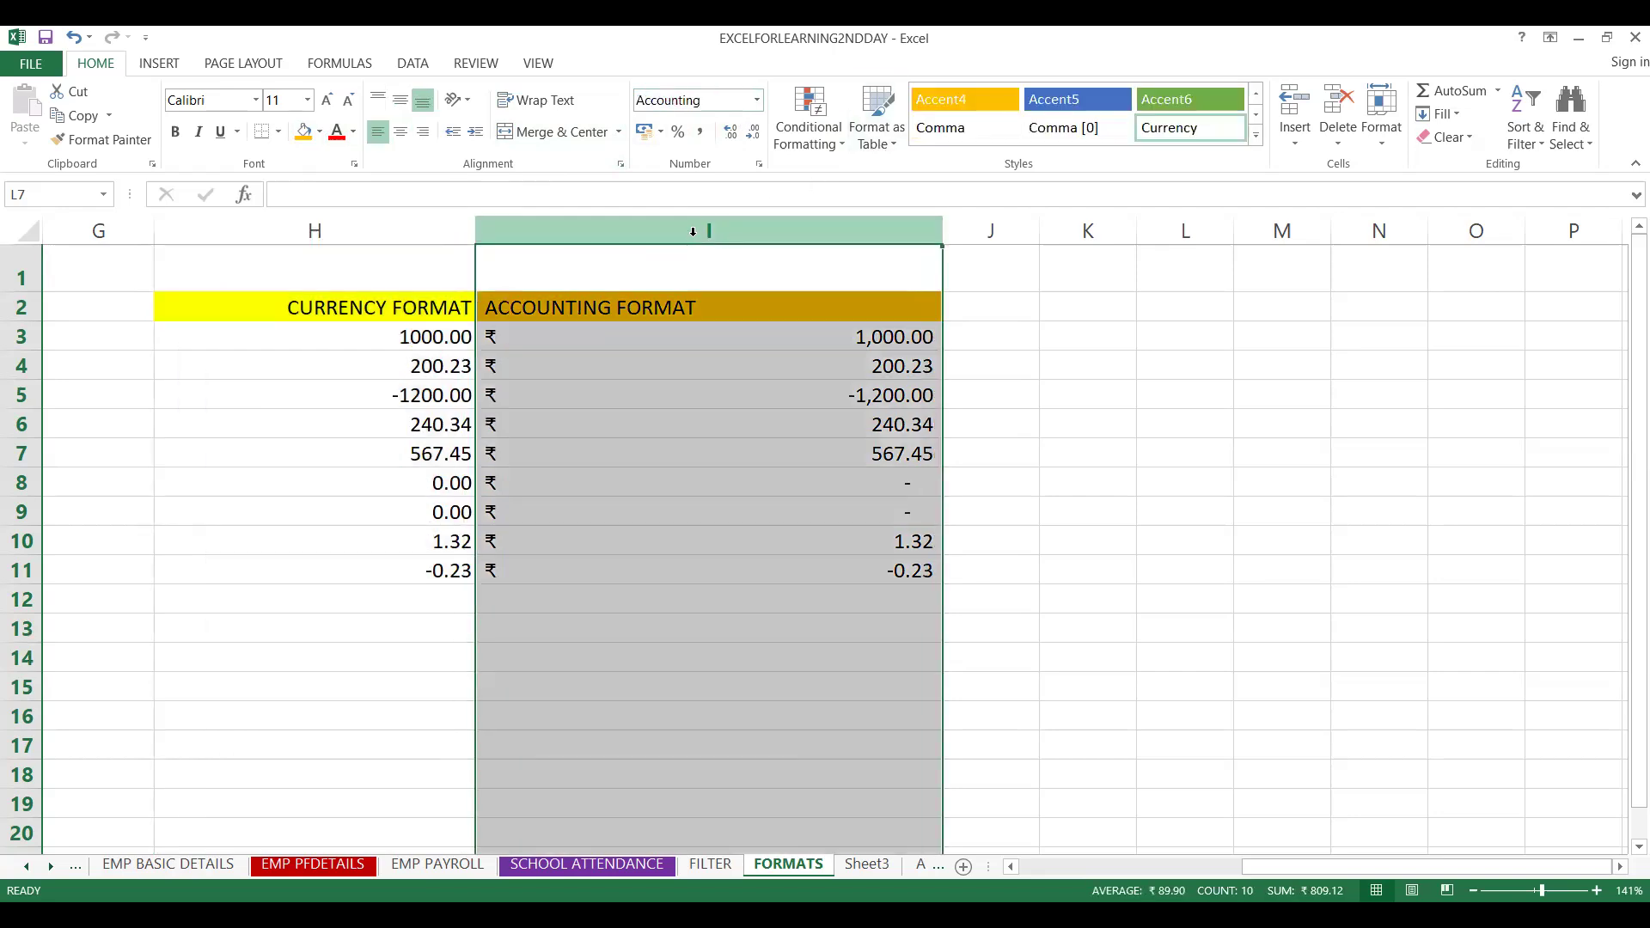
pyautogui.click(710, 100)
pyautogui.write('Number')
pyautogui.press('Return')
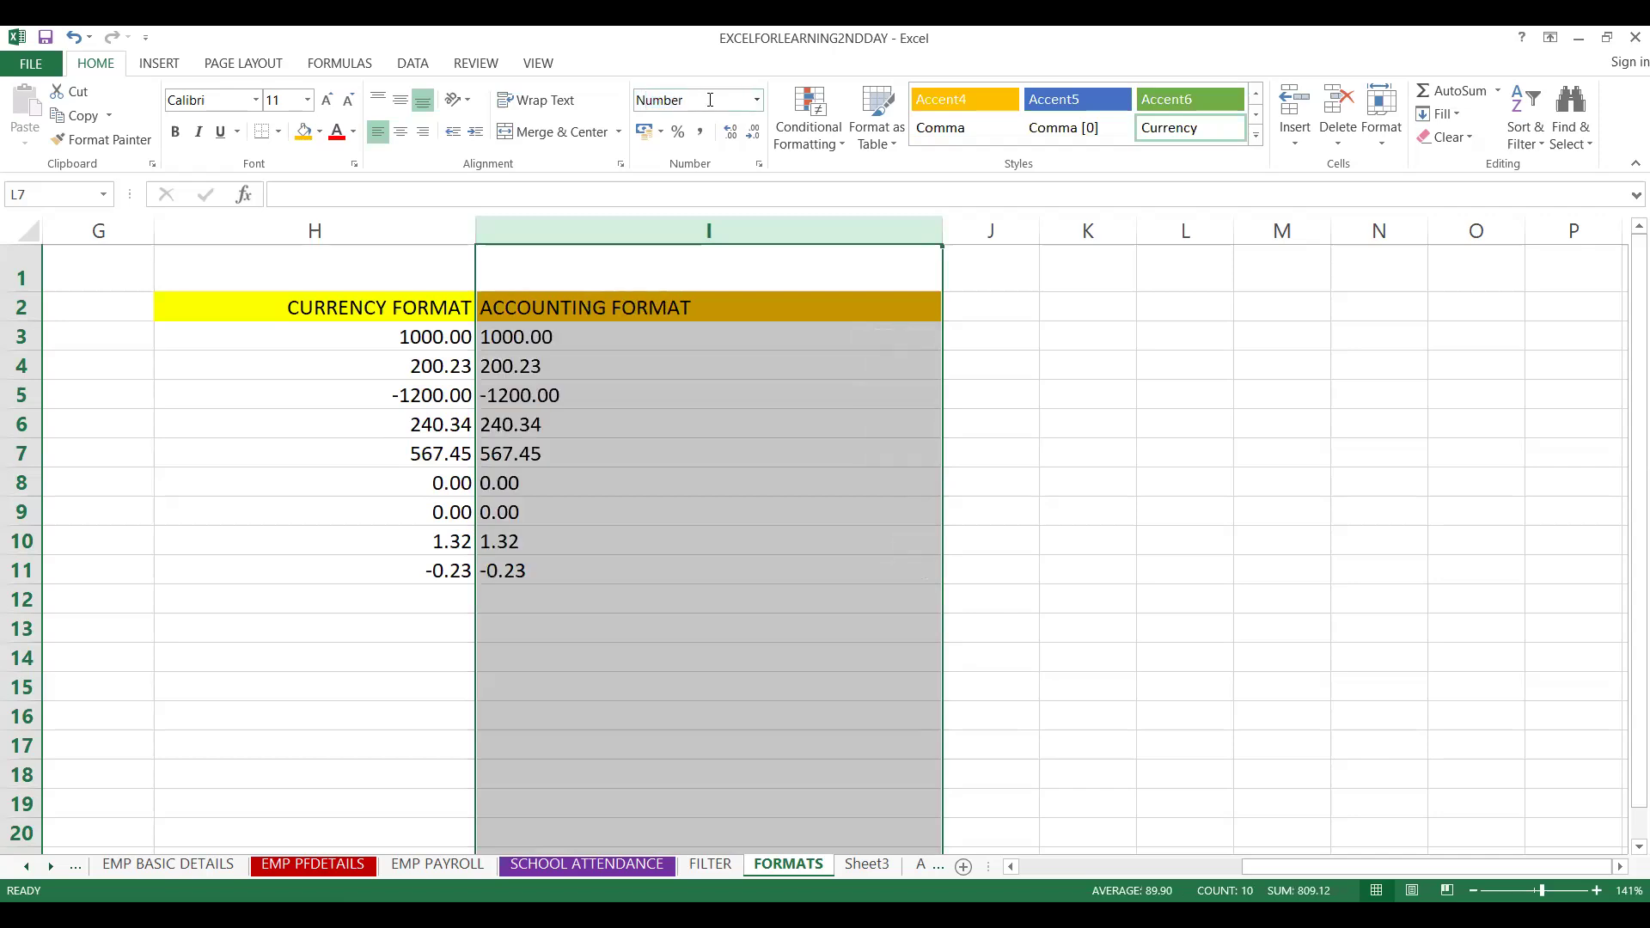
# Inspect the full stored decimals of the last currency amount in H11 and compare it with the accounting column
pyautogui.click(599, 415)
pyautogui.click(518, 316)
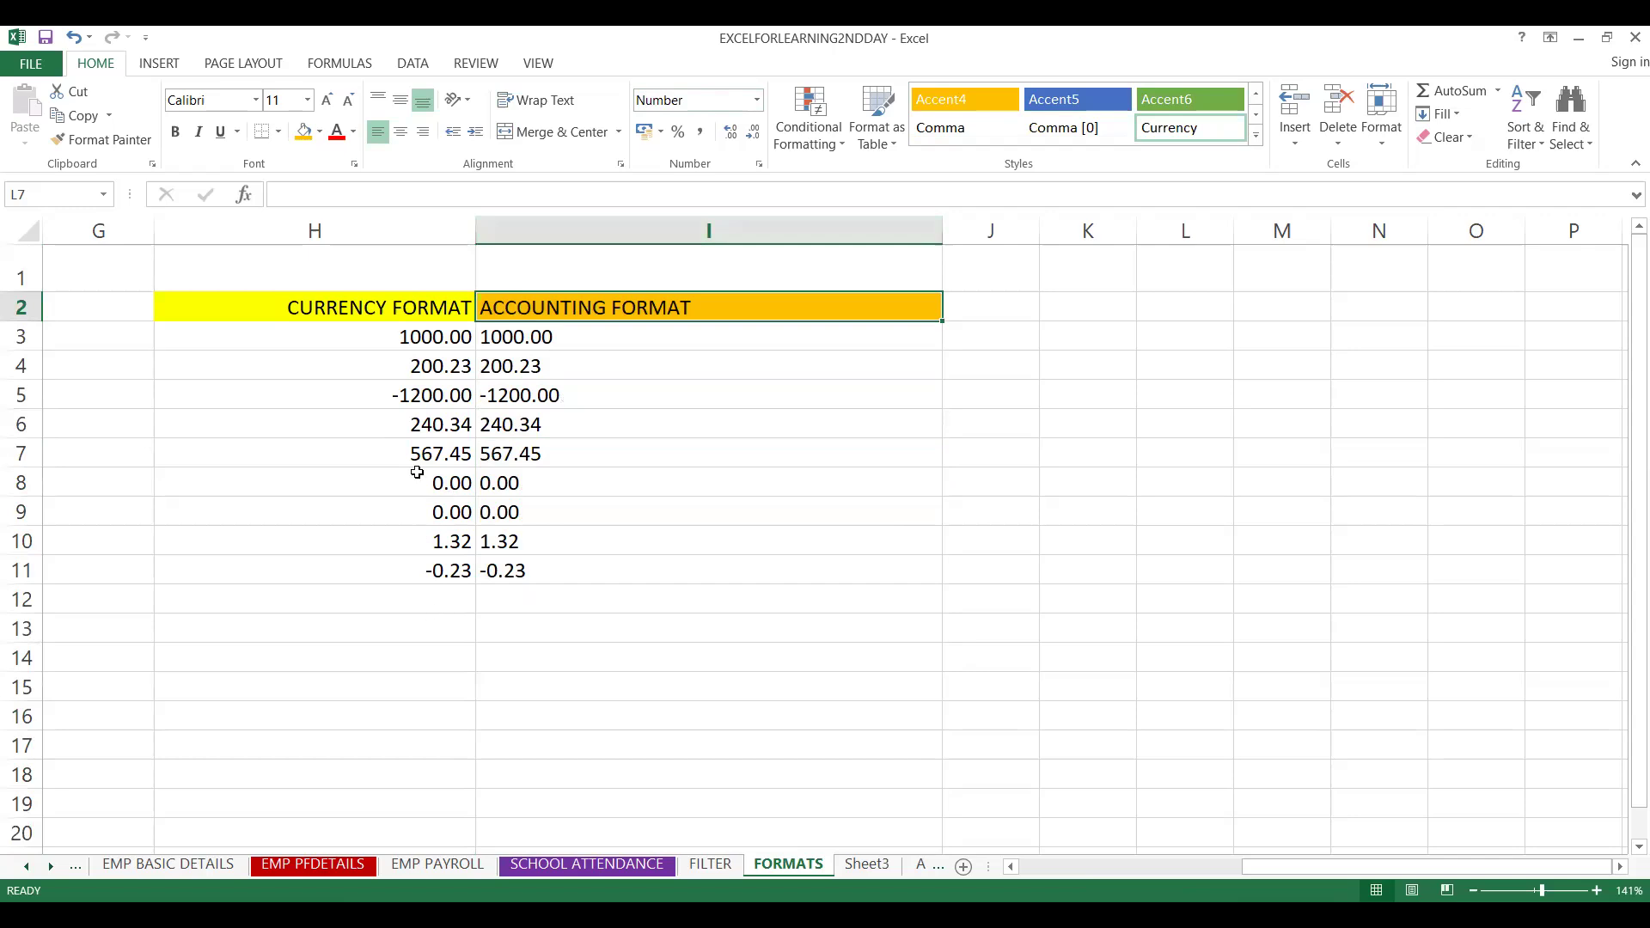
pyautogui.click(345, 568)
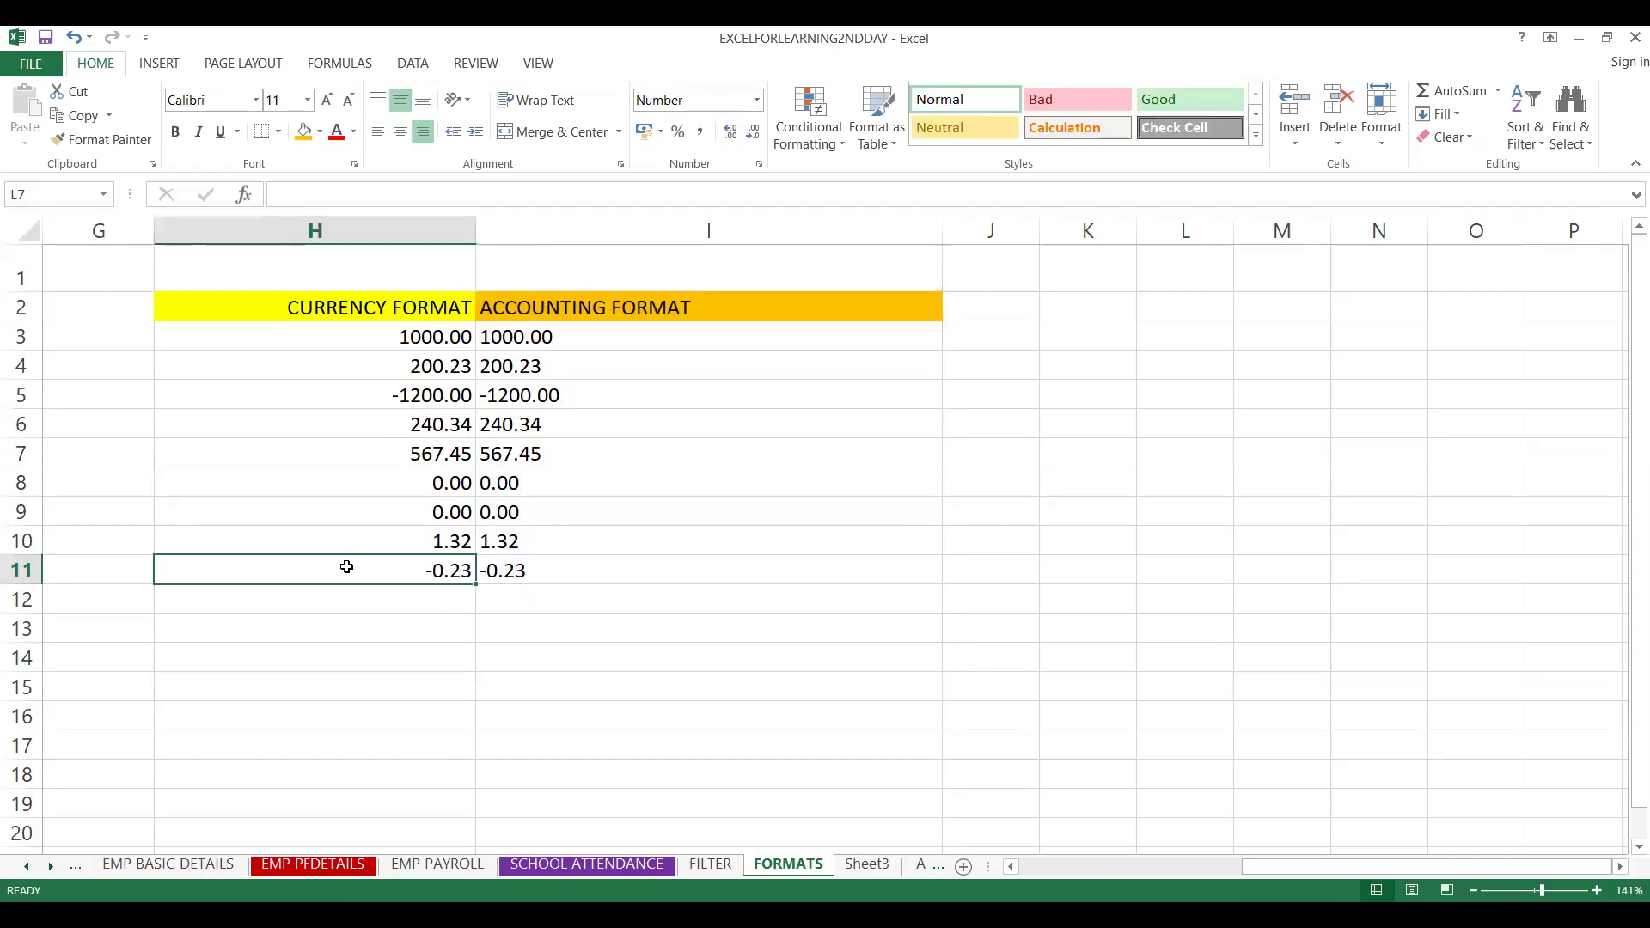
pyautogui.doubleClick(460, 571)
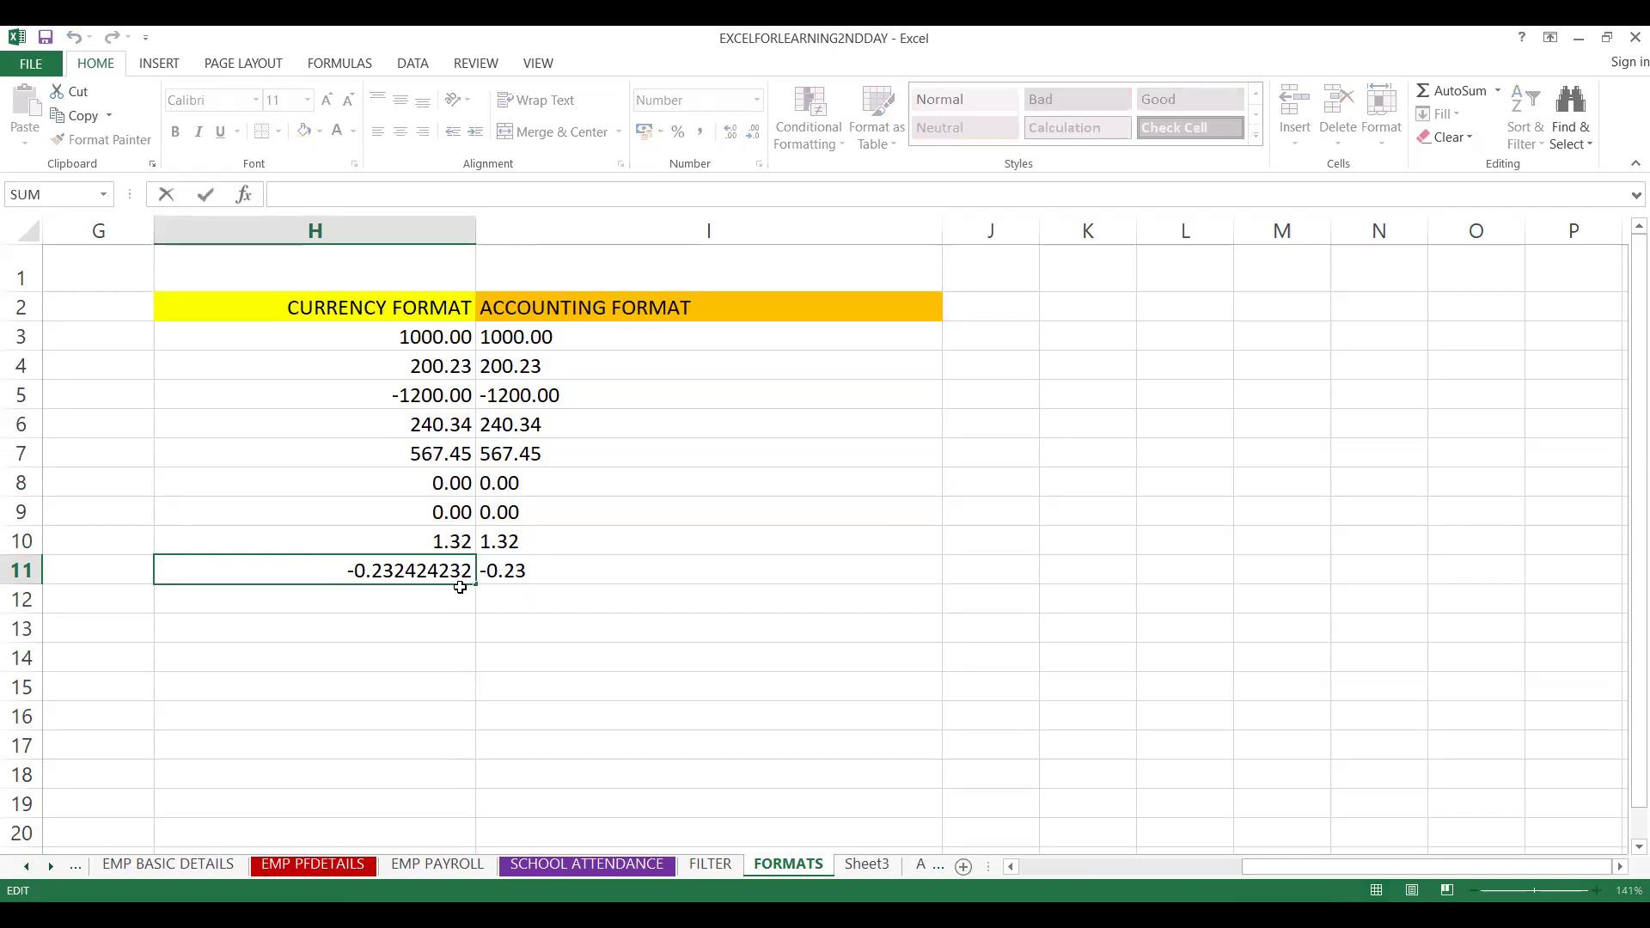
pyautogui.click(608, 577)
pyautogui.click(428, 578)
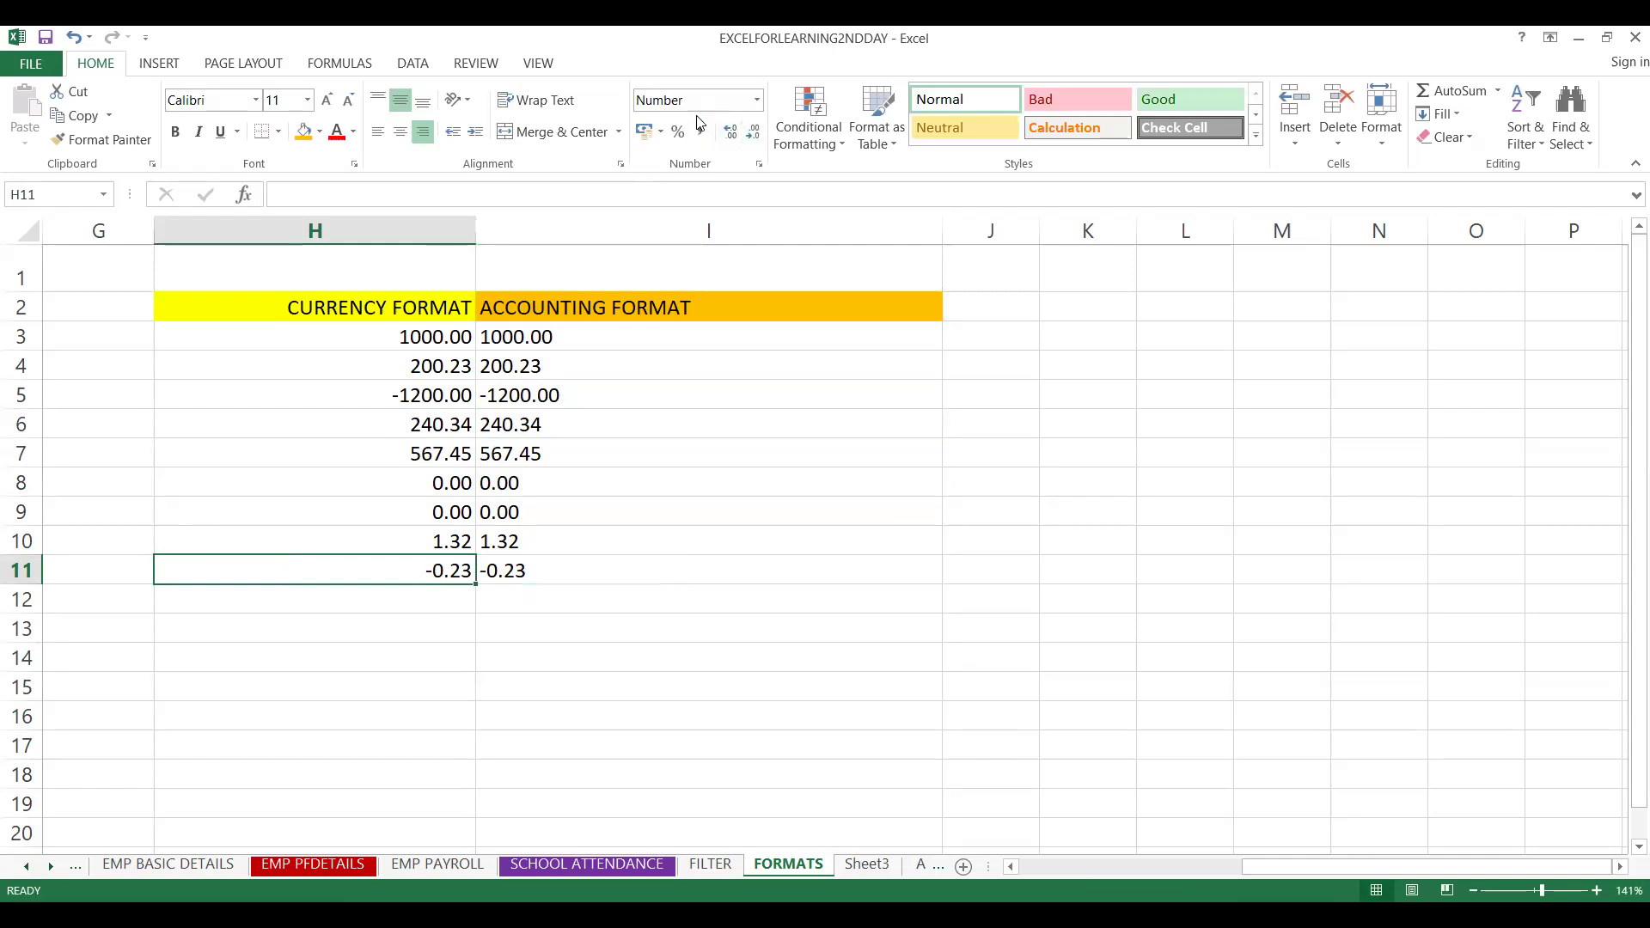
# Change the number format of both columns H and I to Currency
pyautogui.moveTo(363, 231); pyautogui.dragTo(619, 230)
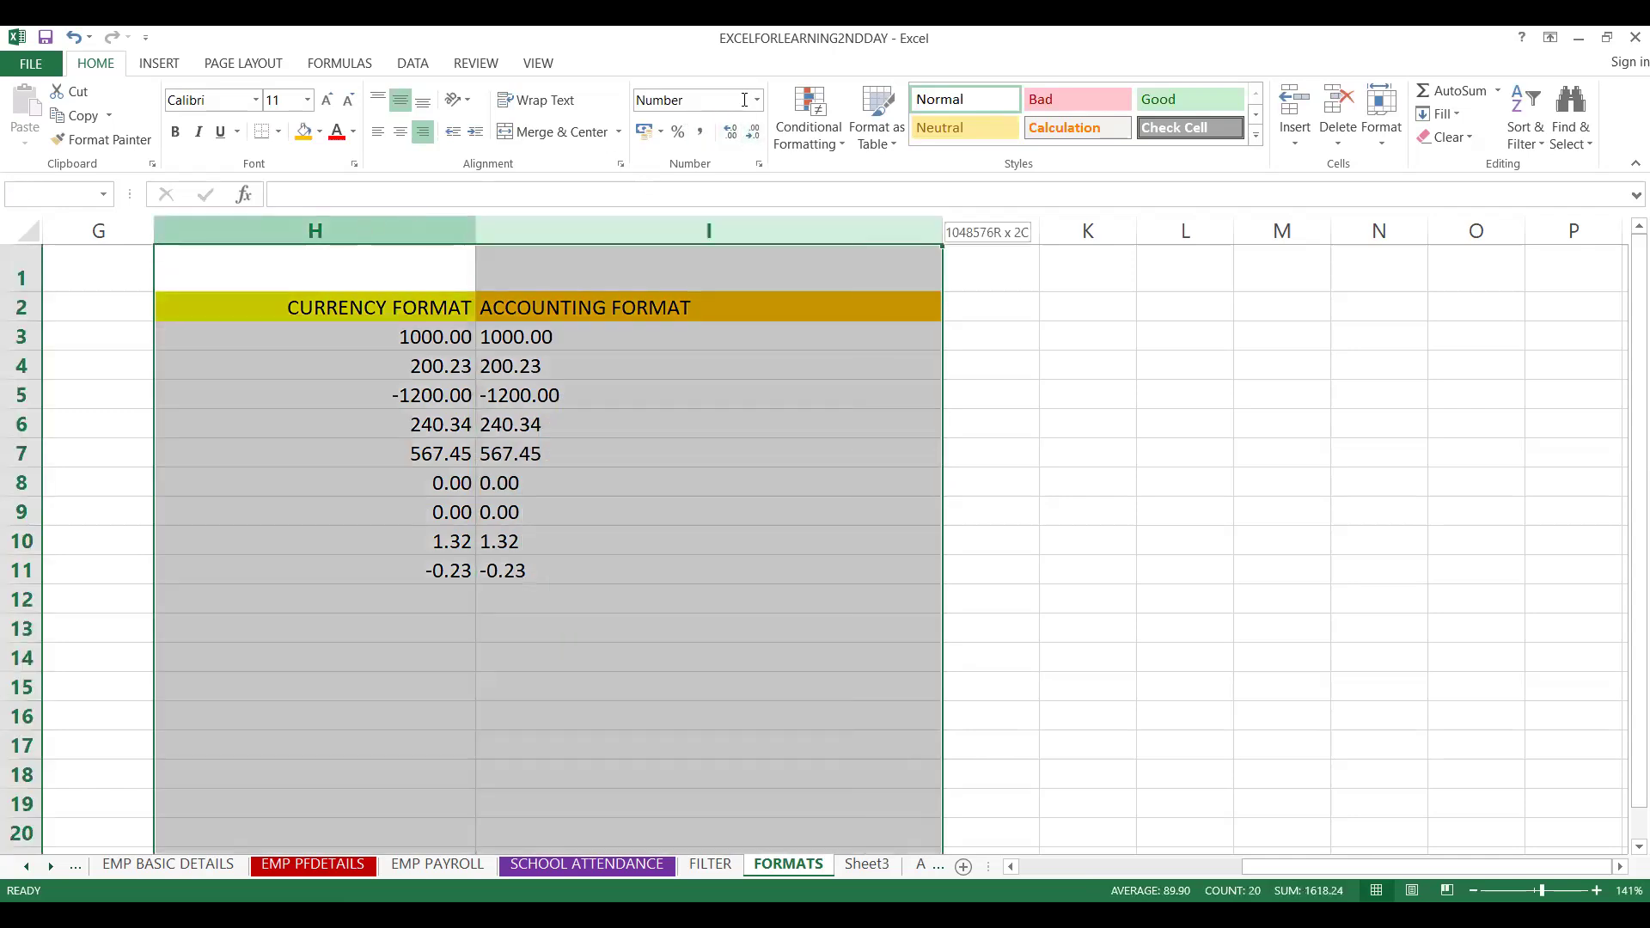
pyautogui.click(745, 99)
pyautogui.write('U')
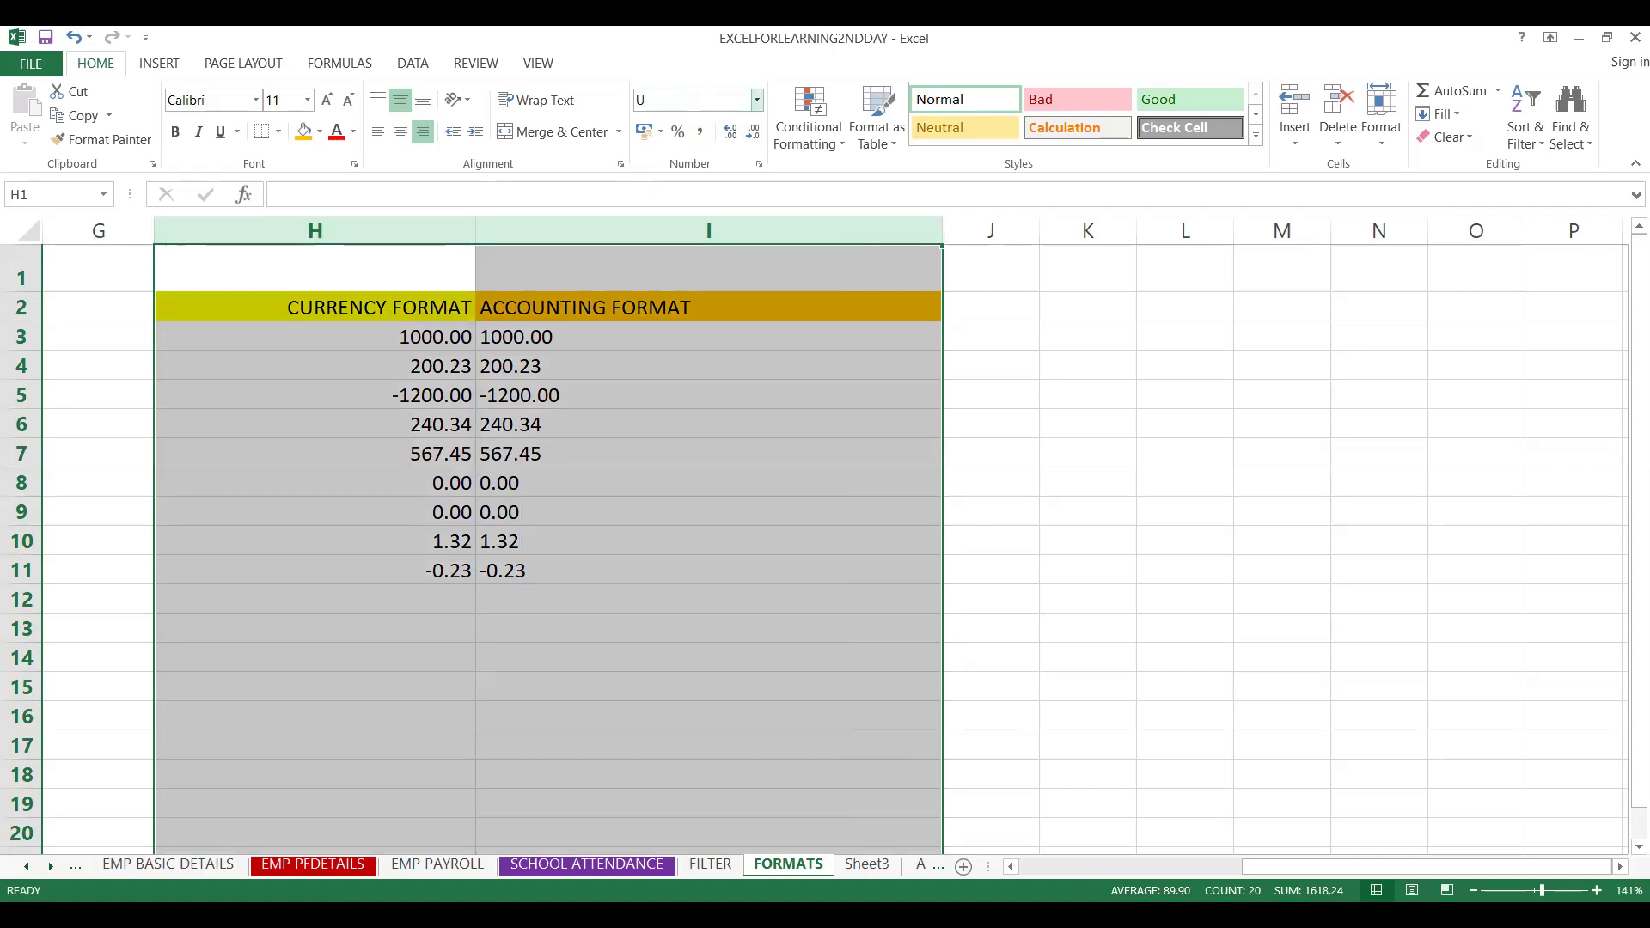
pyautogui.press('BackSpace')
pyautogui.write('Currency')
pyautogui.press('Return')
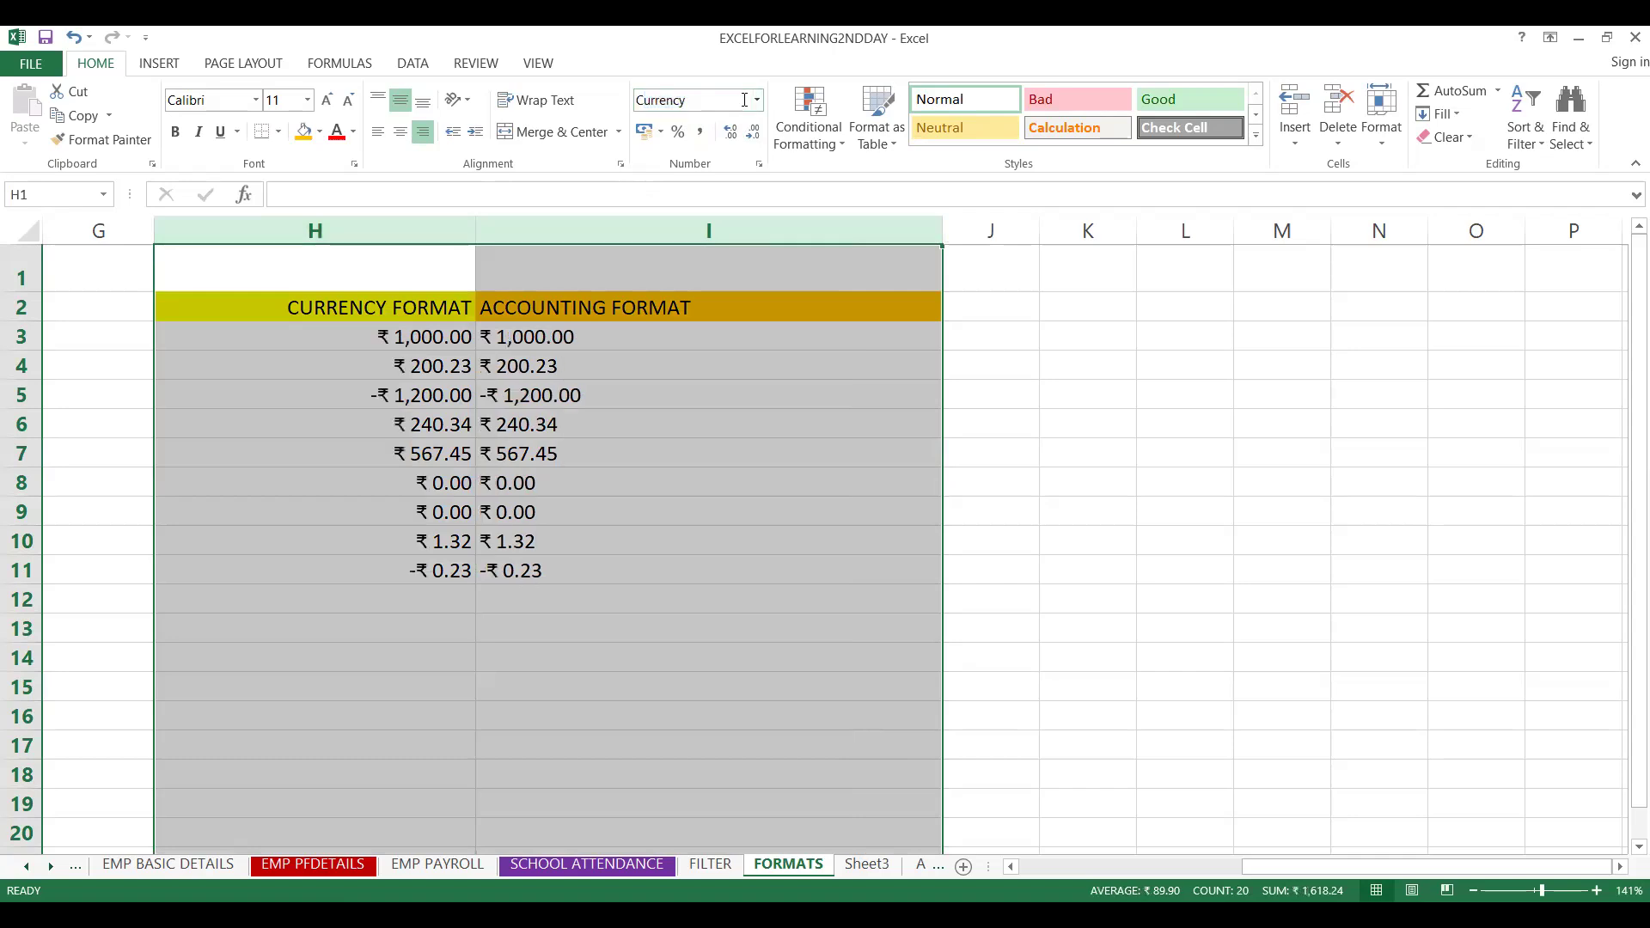
# Change the number format of the whole accounting column I to Accounting
pyautogui.click(604, 301)
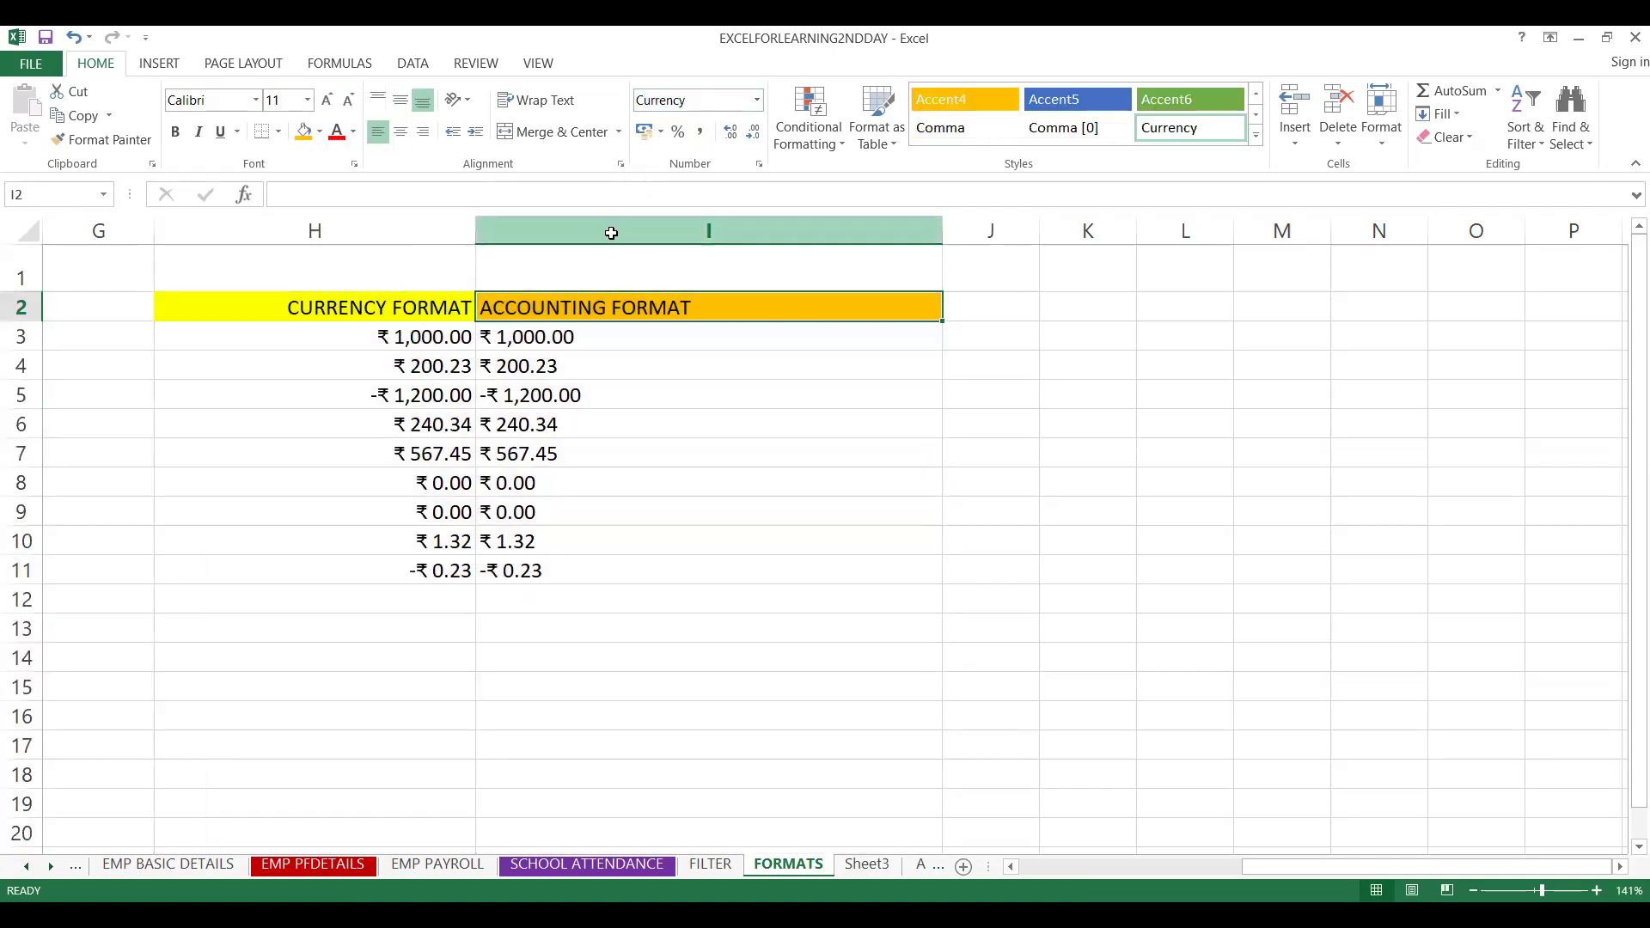
pyautogui.click(611, 233)
pyautogui.click(659, 100)
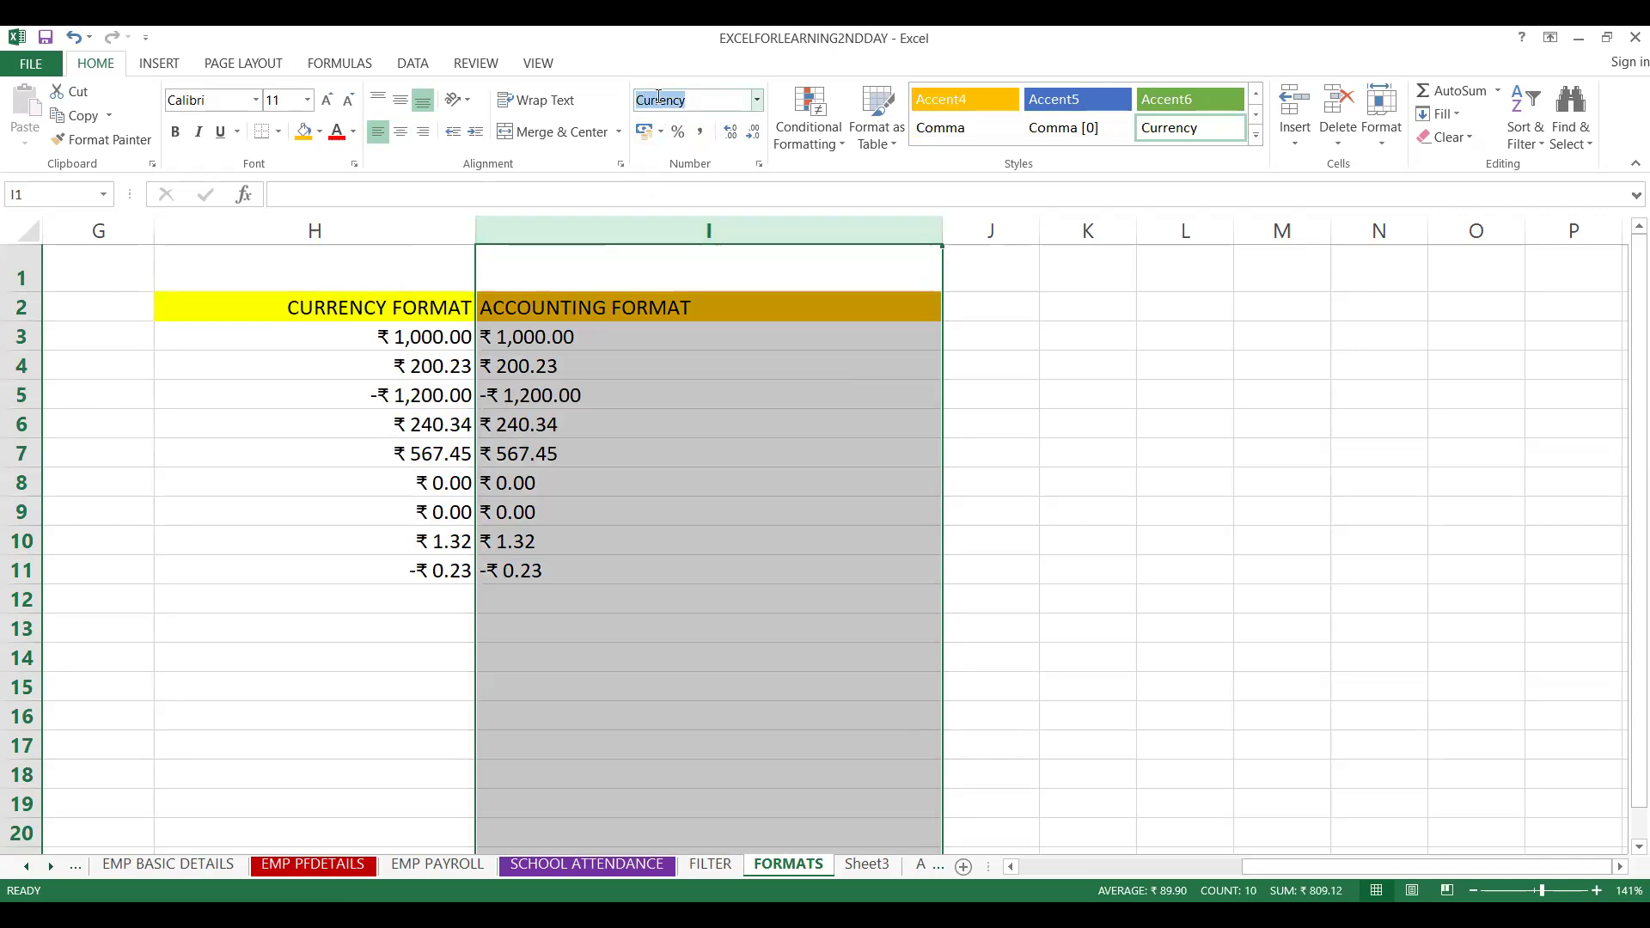
pyautogui.write('Accounting')
pyautogui.press('Return')
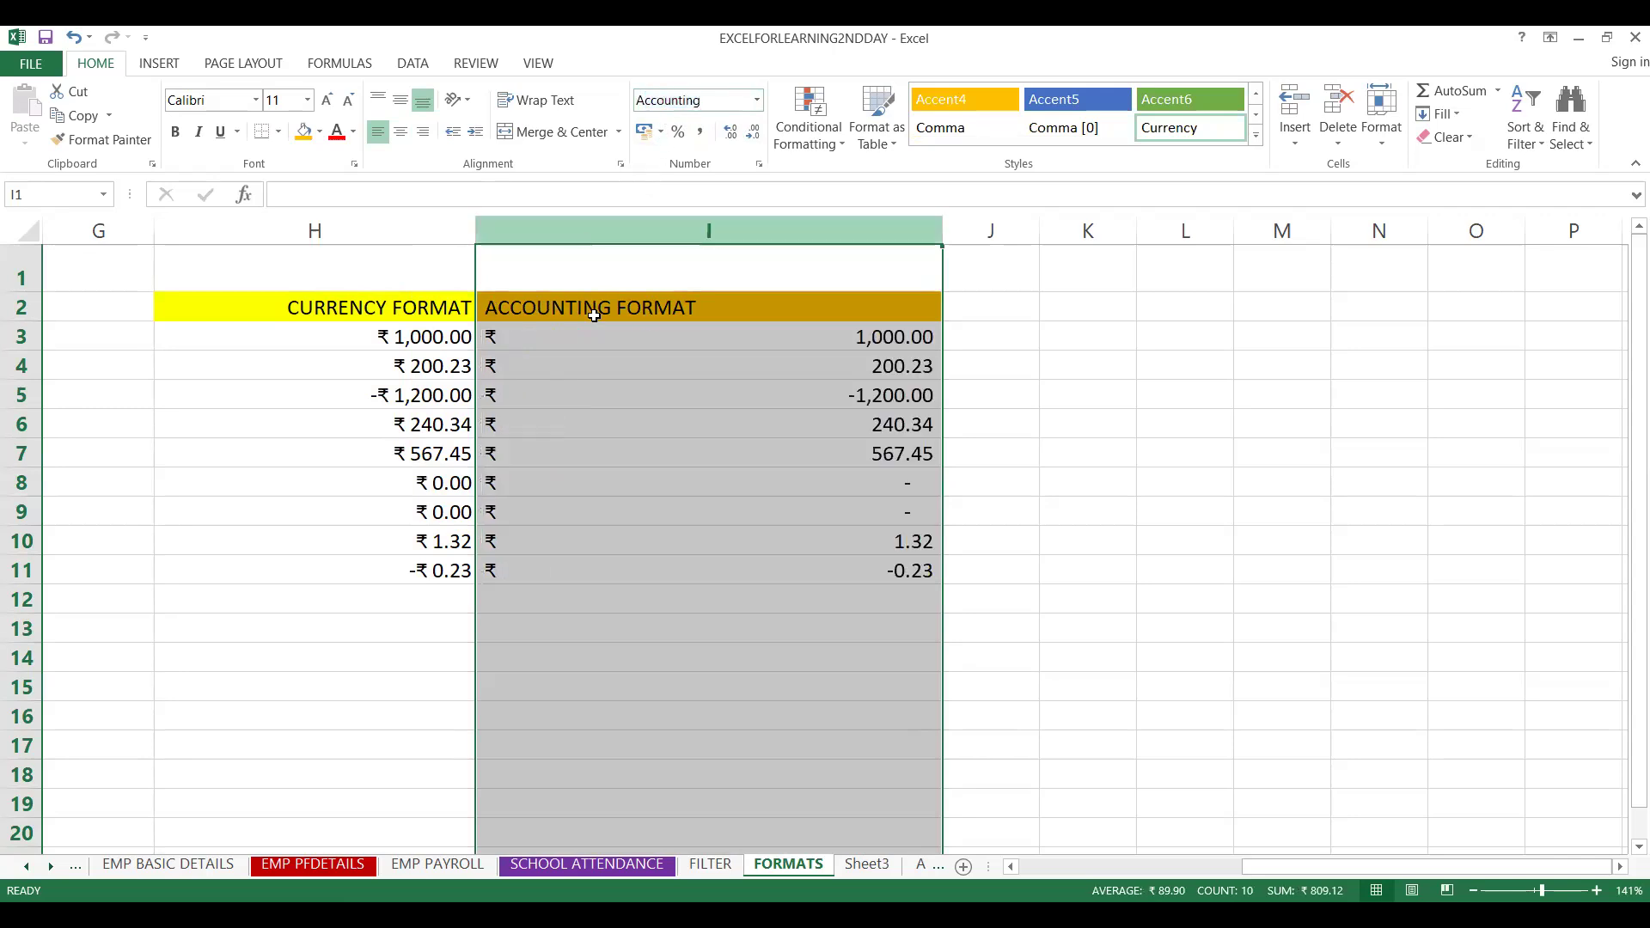
# Set the Accounting format of column I to 8 decimal places
pyautogui.click(590, 391)
pyautogui.moveTo(394, 230); pyautogui.dragTo(614, 241)
pyautogui.click(614, 241)
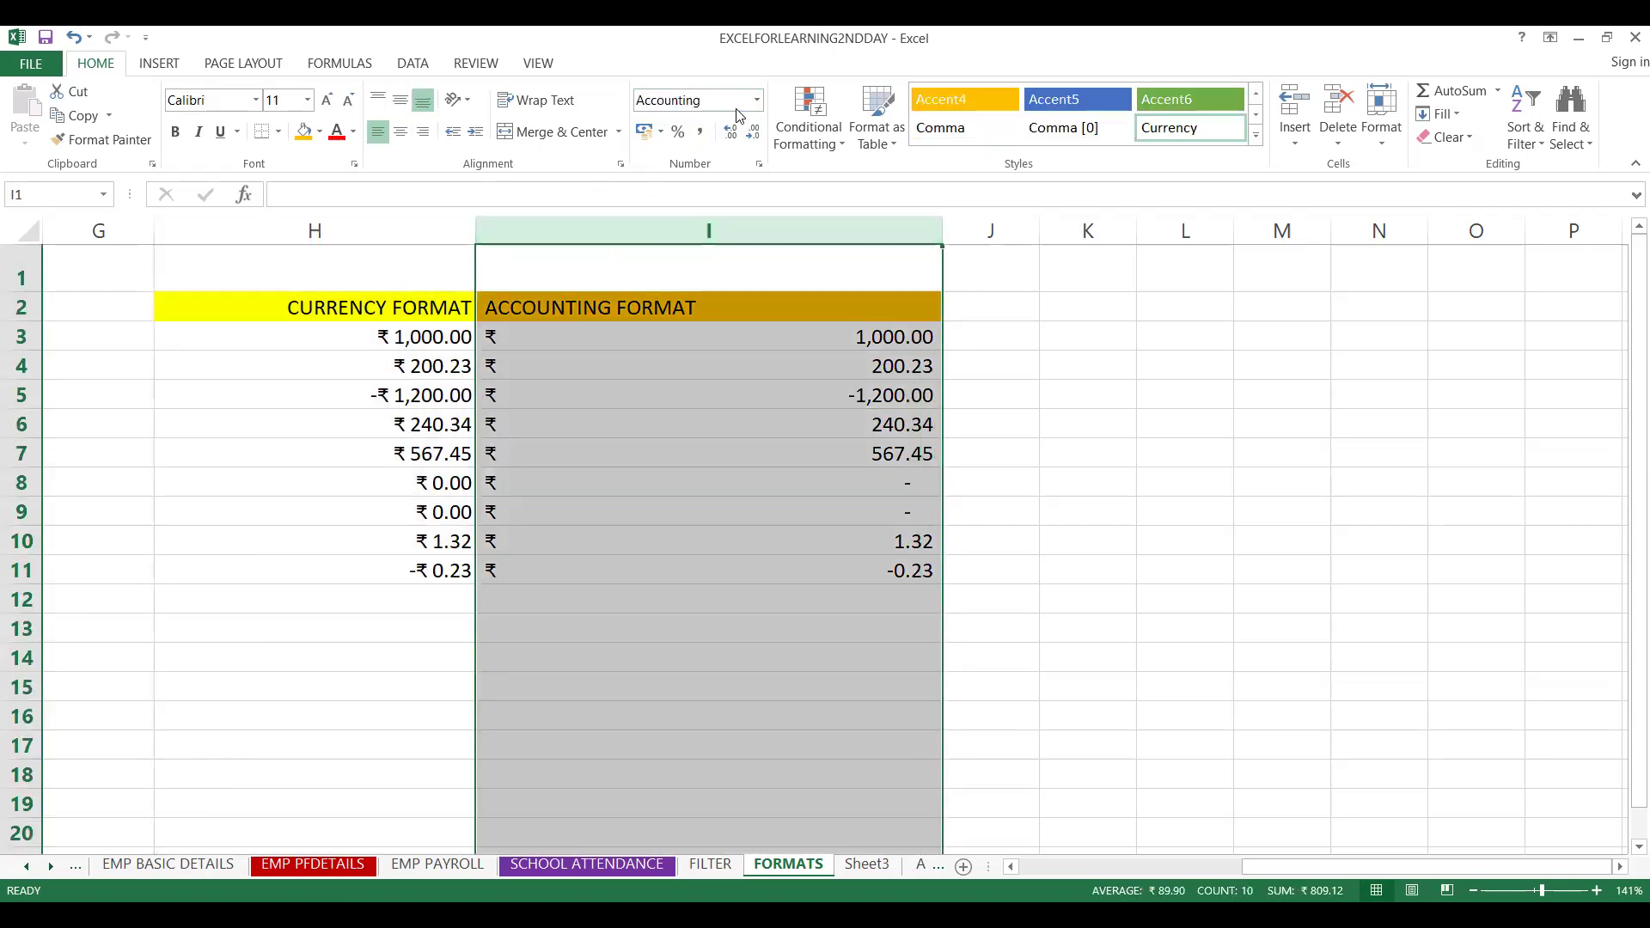
pyautogui.click(759, 163)
pyautogui.click(1148, 335)
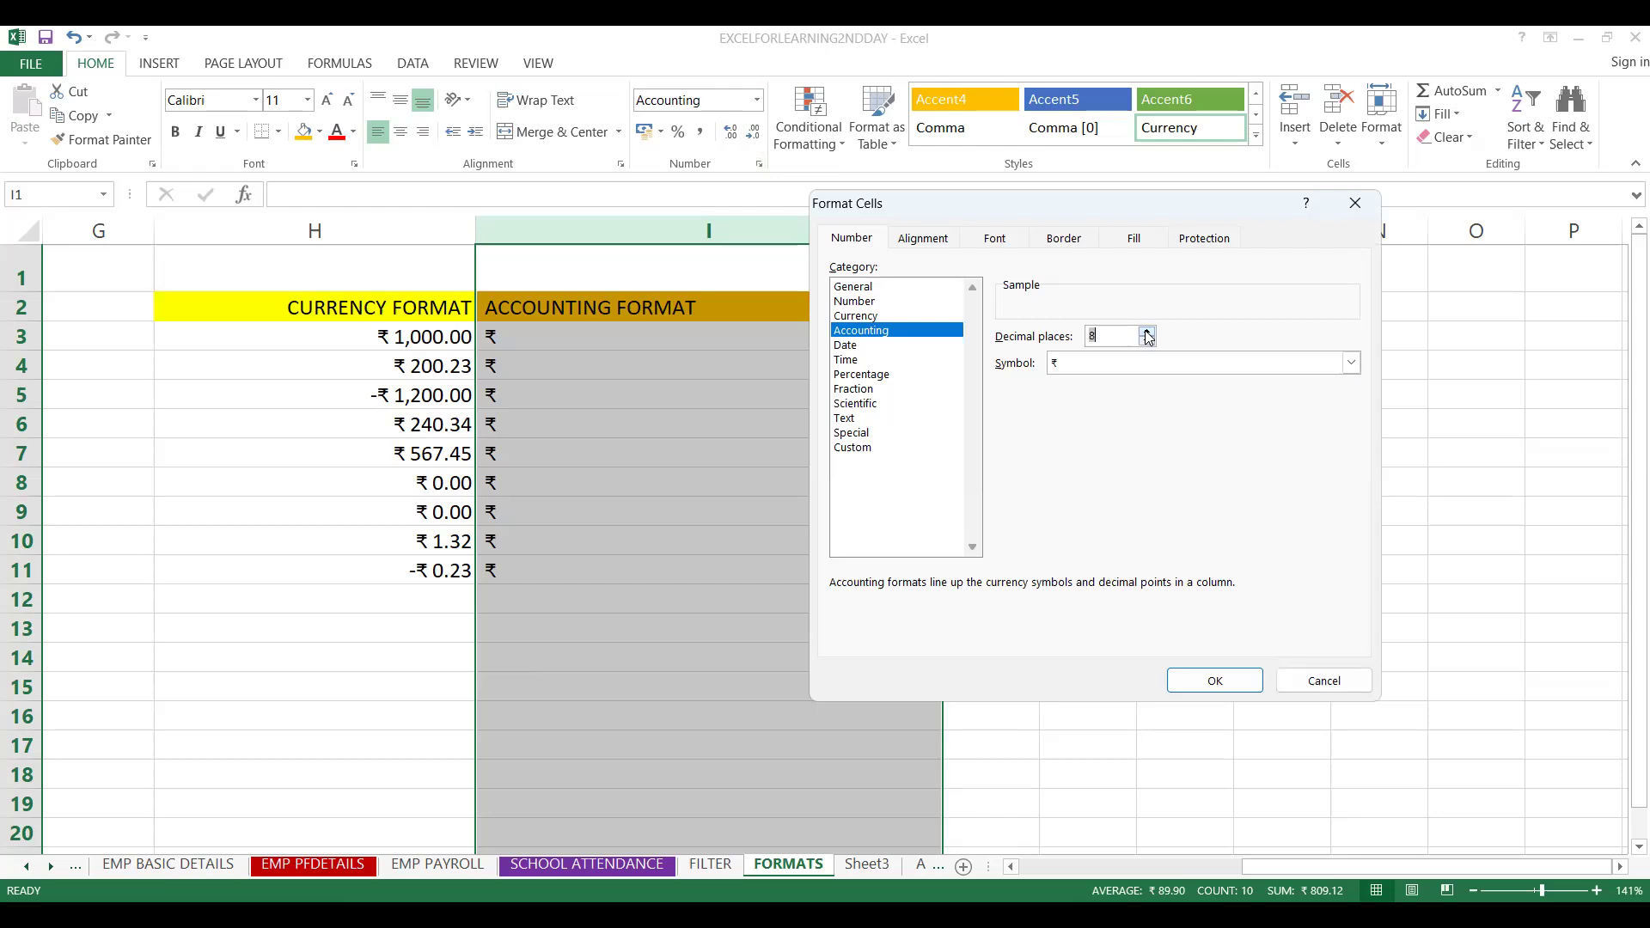
pyautogui.click(1208, 681)
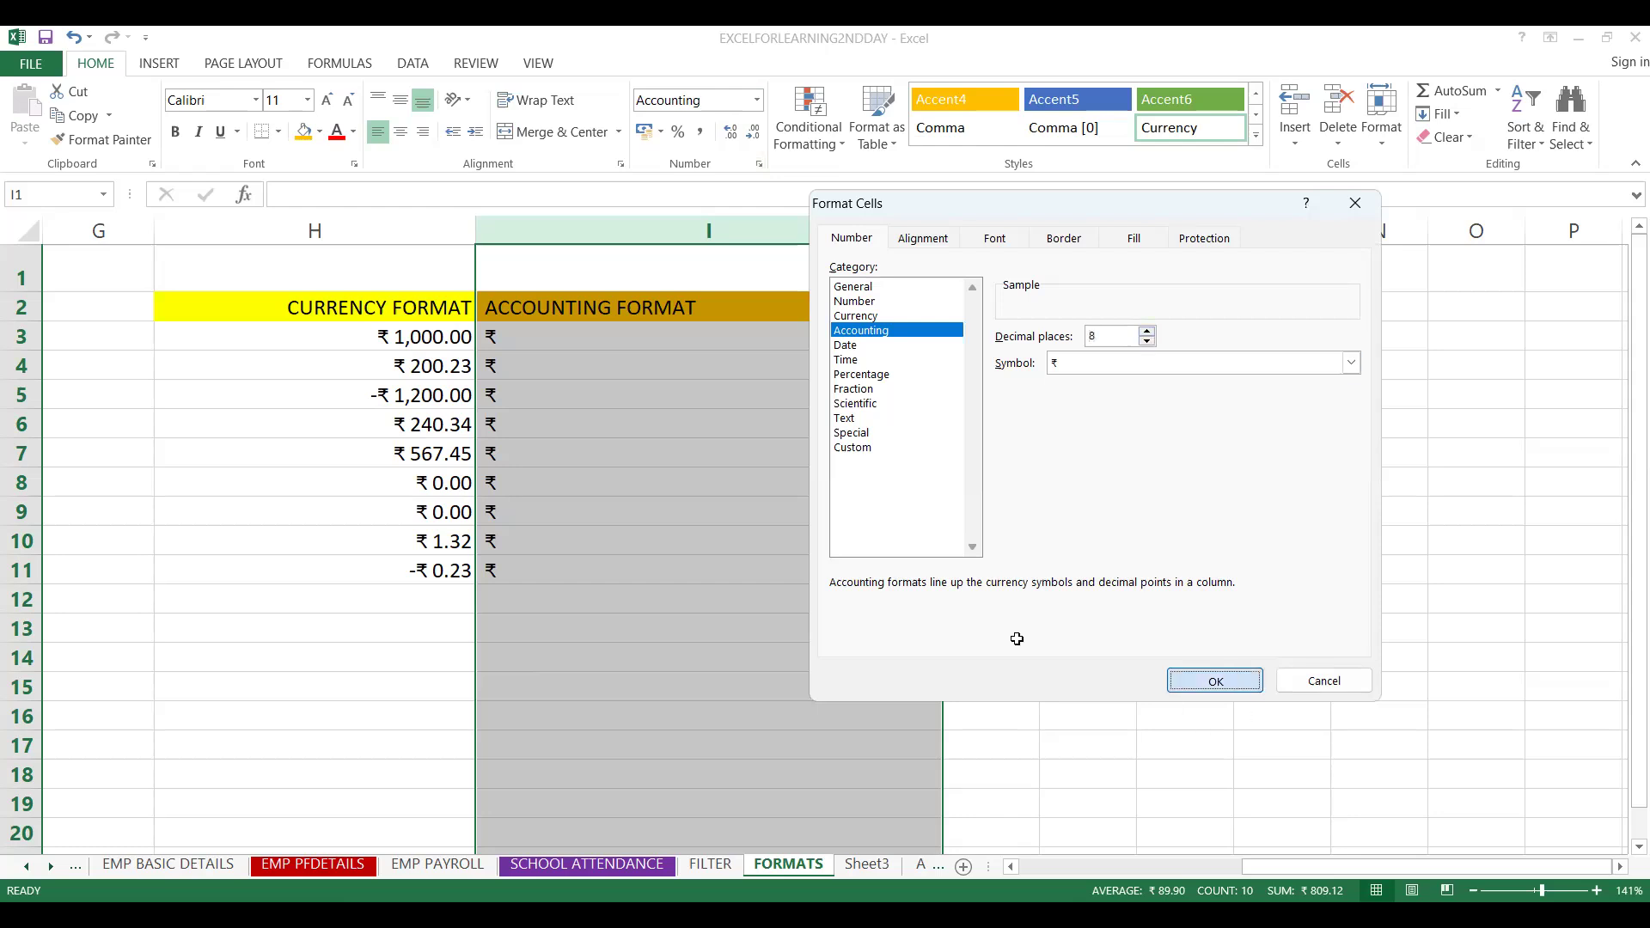
# Set the Currency format of column H to 8 decimal places
pyautogui.click(318, 230)
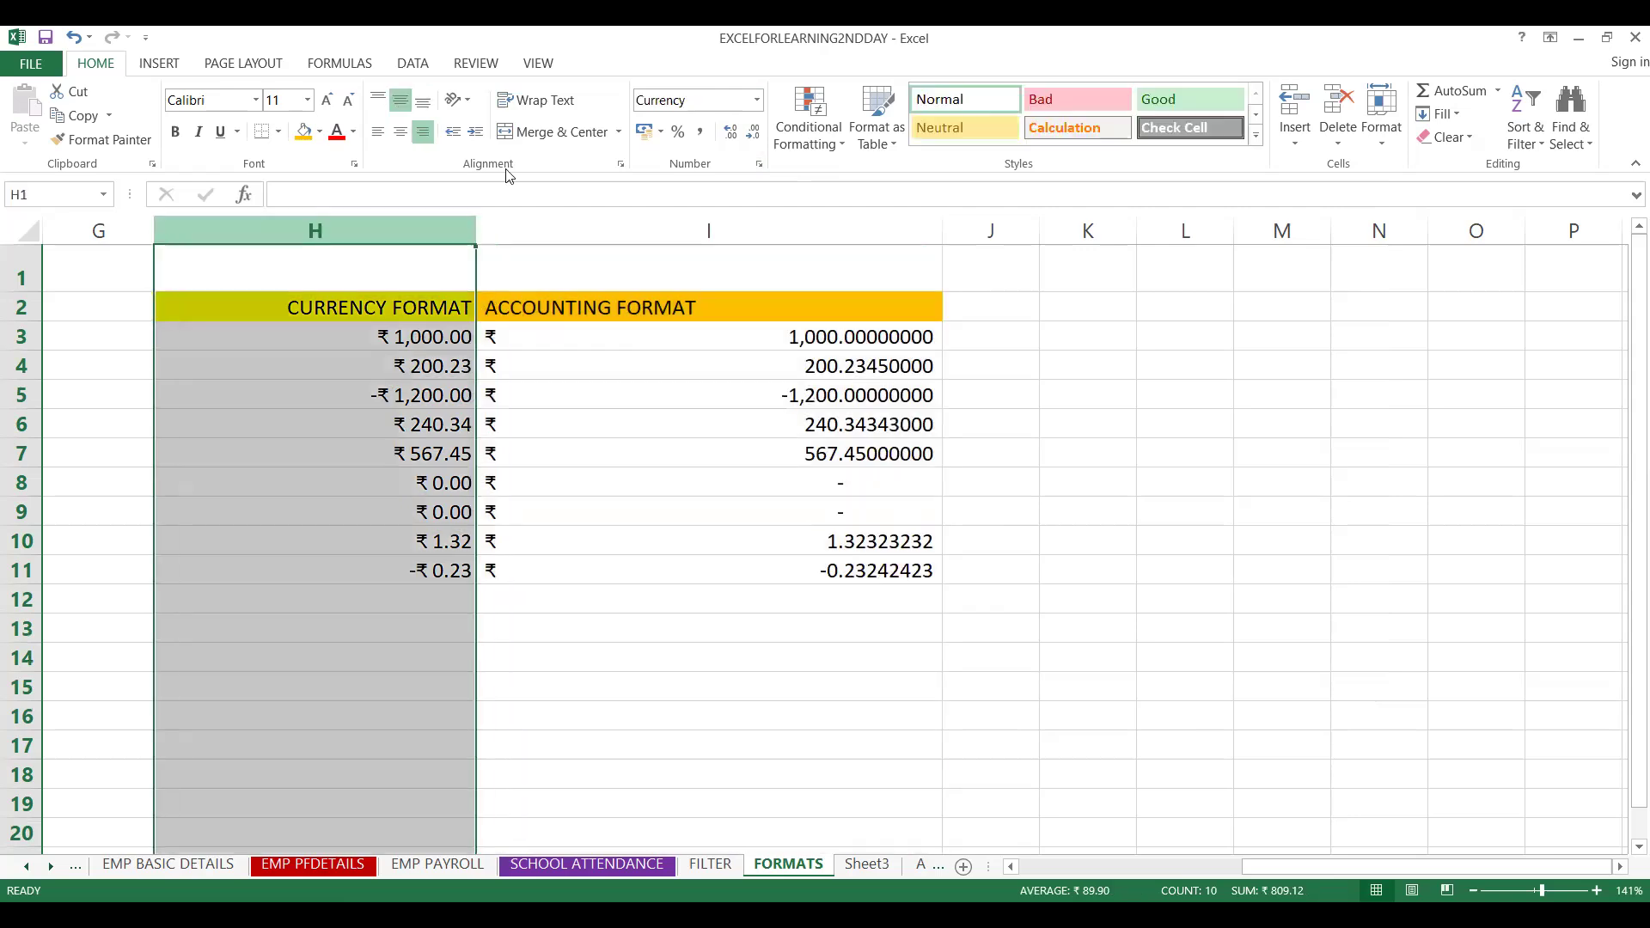
pyautogui.click(758, 165)
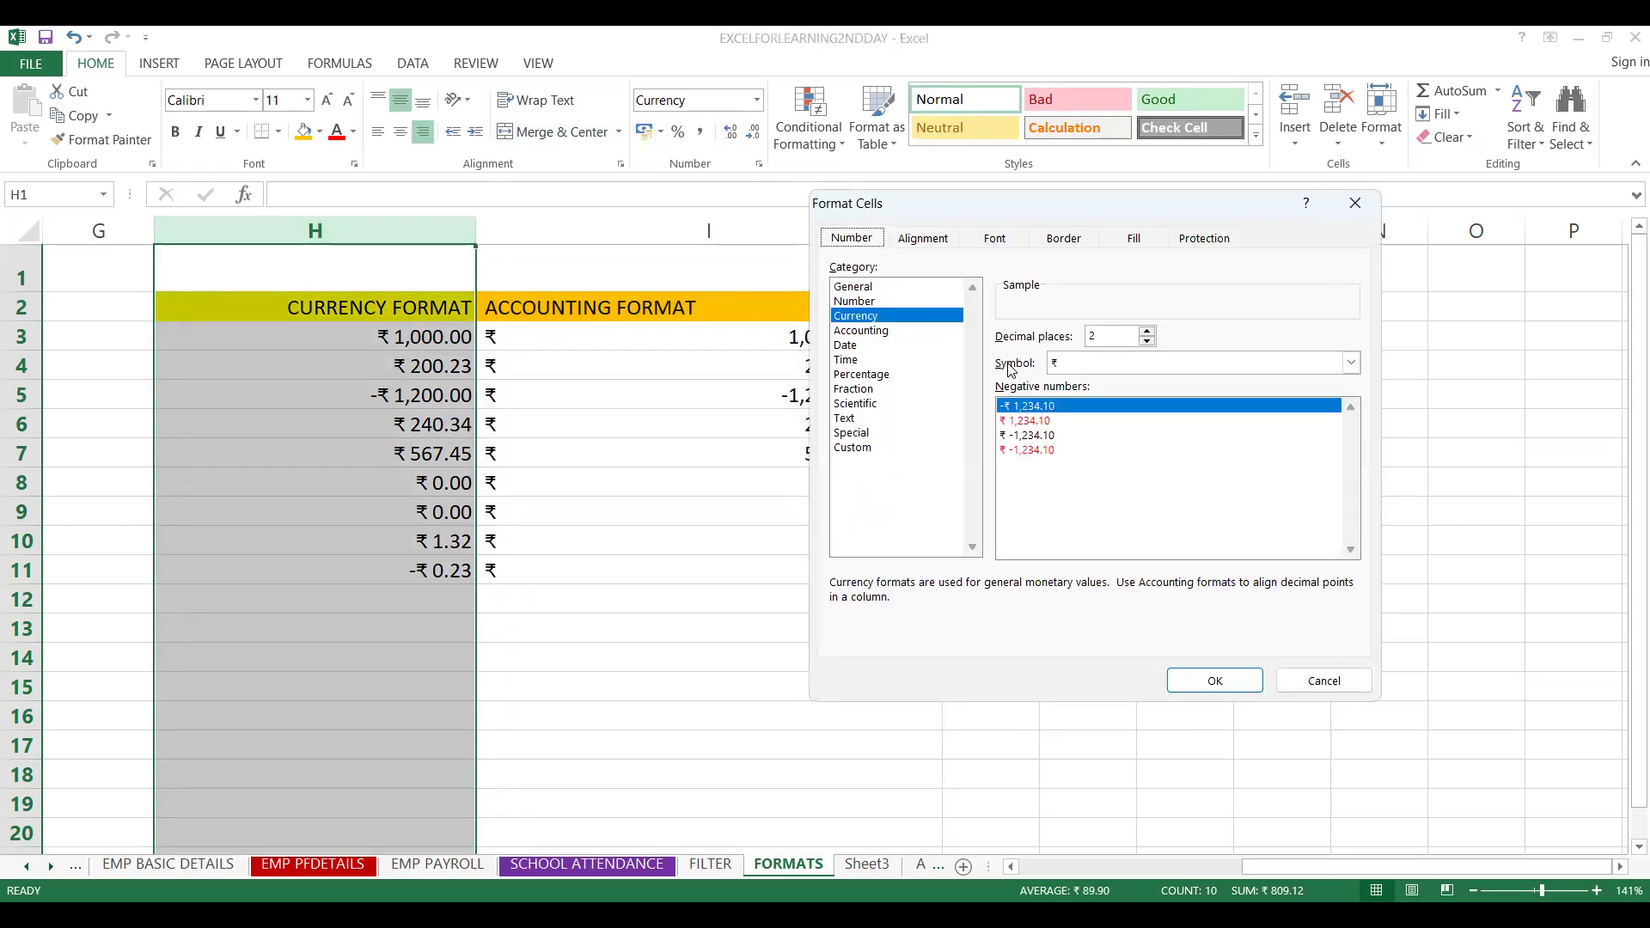
pyautogui.click(1148, 331)
pyautogui.click(1147, 332)
pyautogui.click(1148, 332)
pyautogui.click(1147, 331)
pyautogui.click(1148, 331)
pyautogui.click(1148, 332)
pyautogui.click(1208, 684)
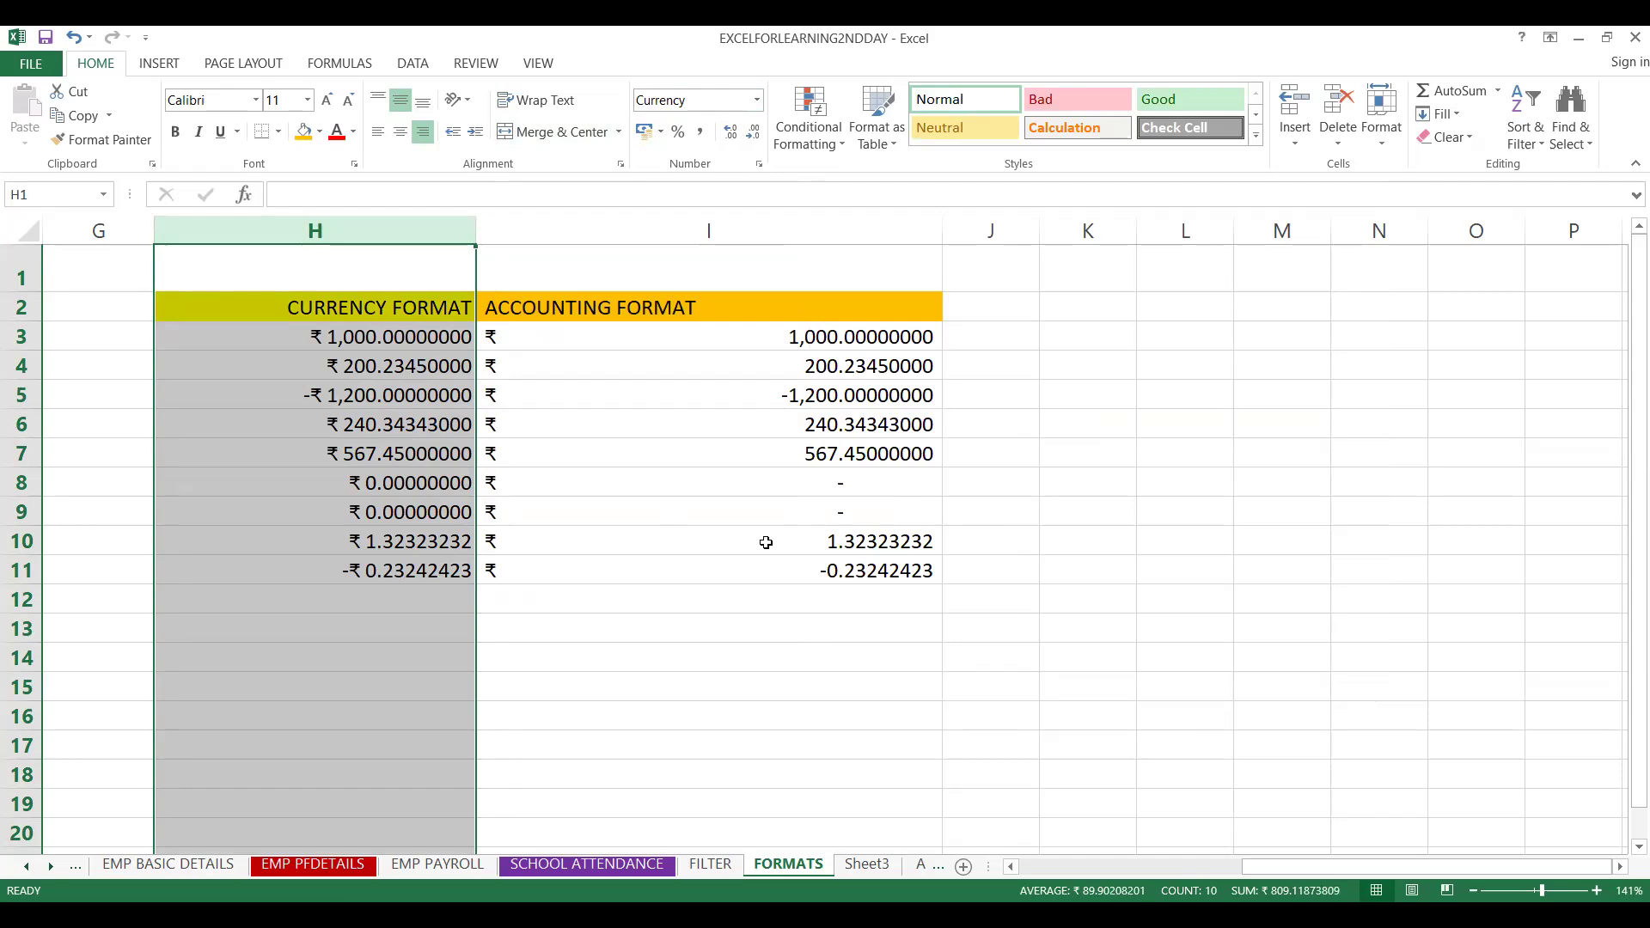
# Display negative amounts in currency column H in red with the minus sign after the ₹ symbol
pyautogui.click(799, 477)
pyautogui.click(434, 471)
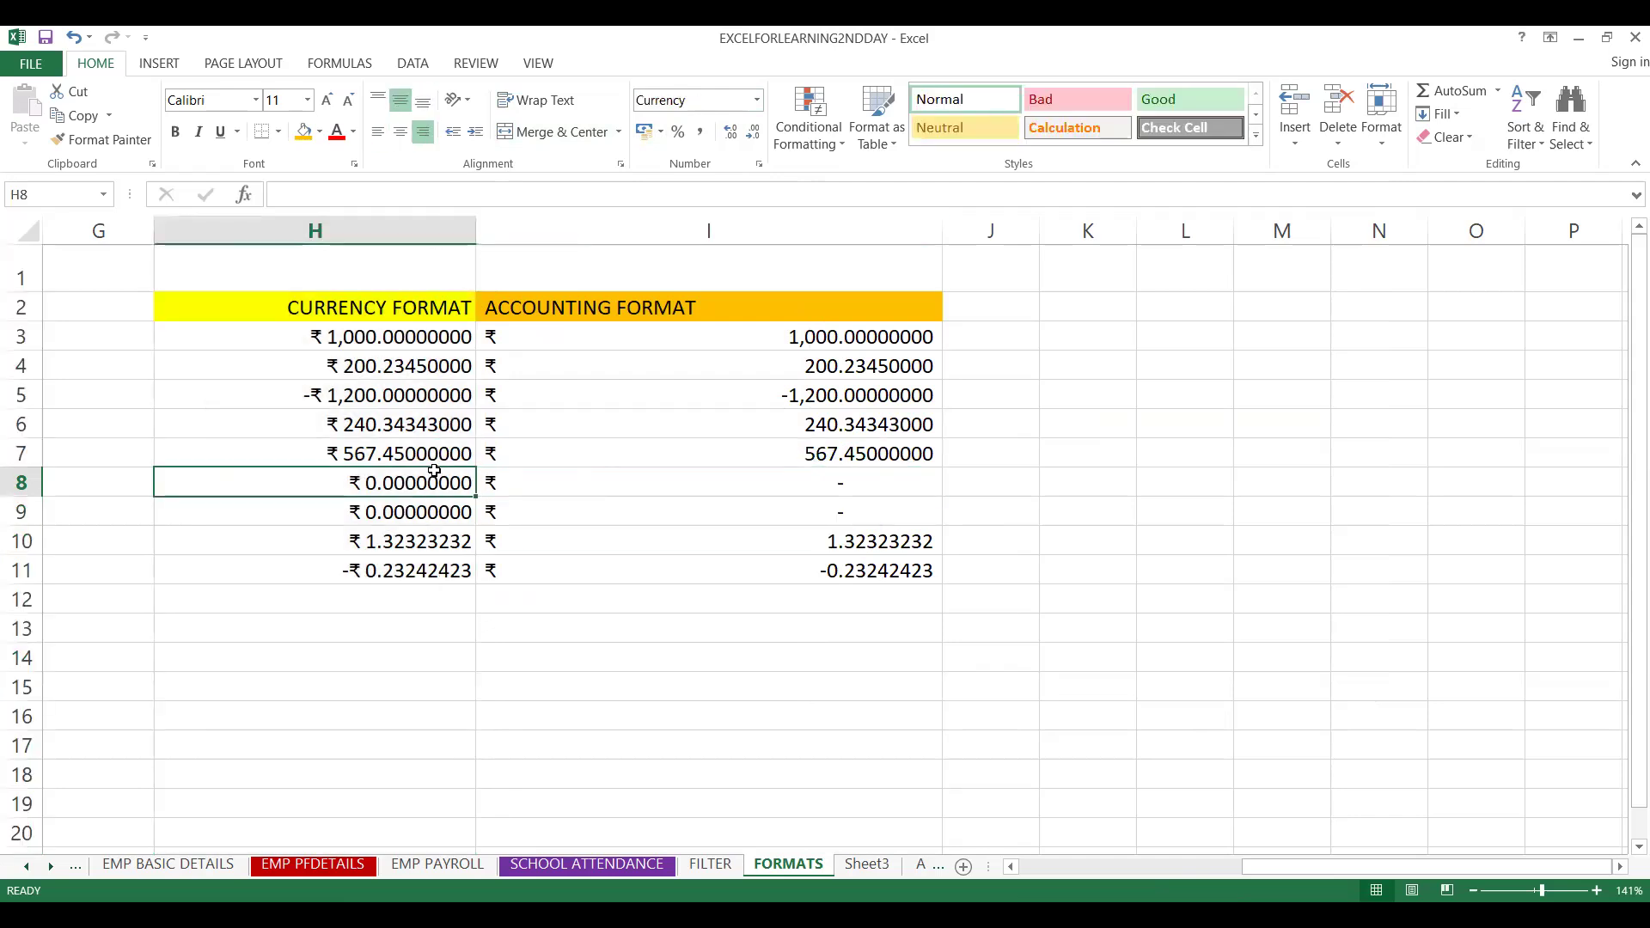
pyautogui.click(408, 232)
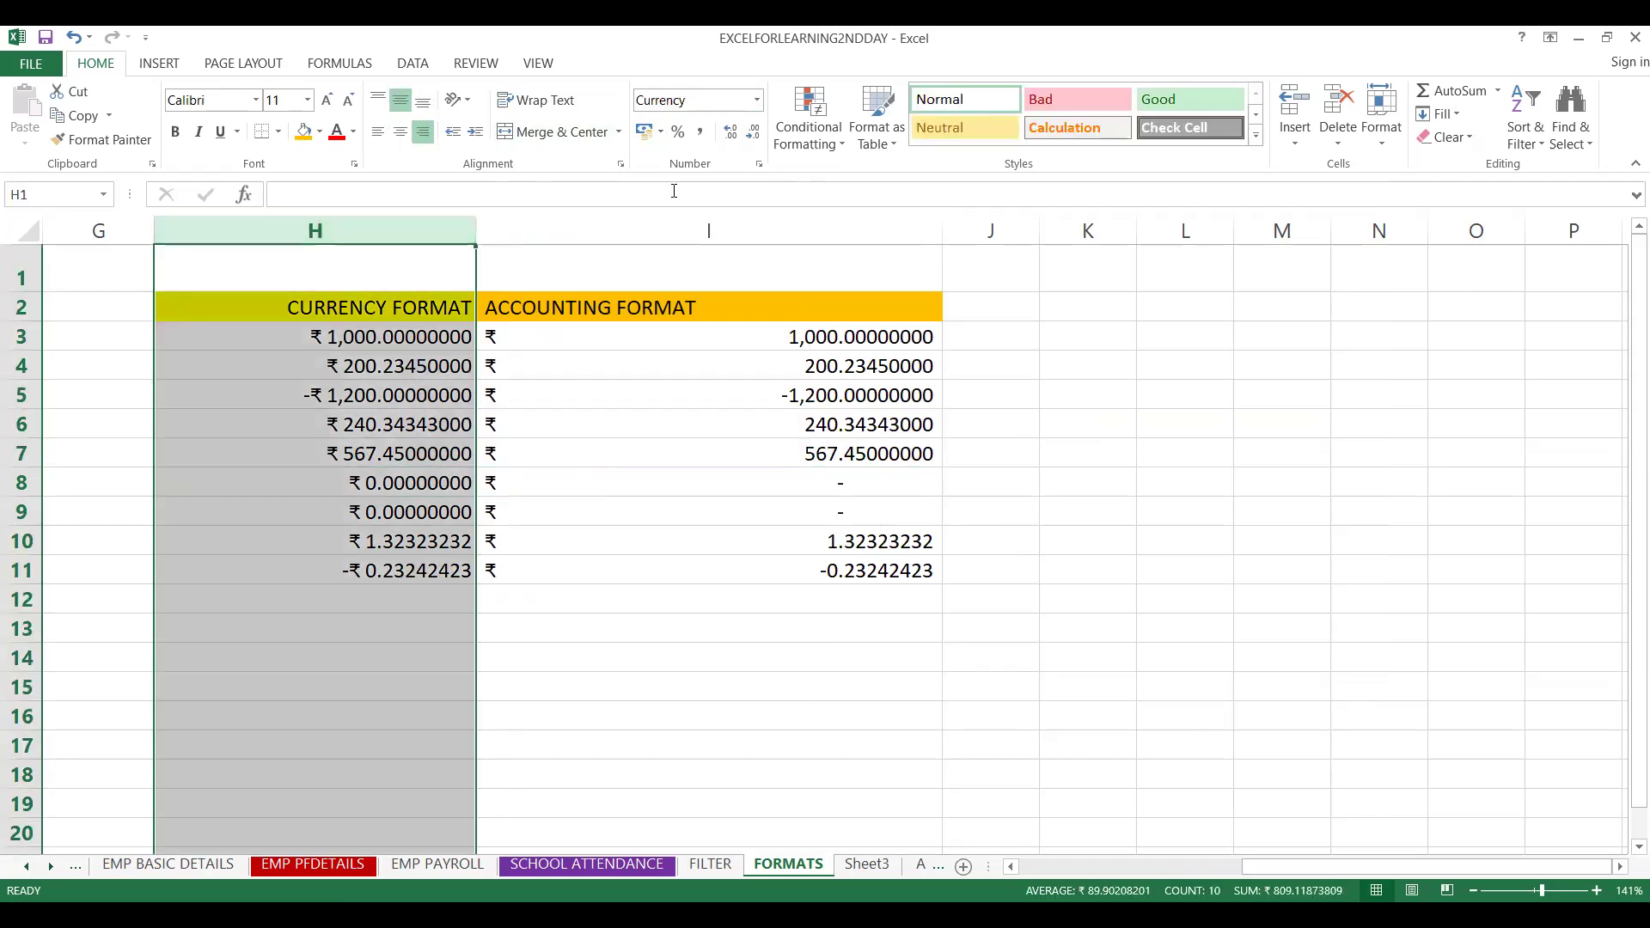
pyautogui.click(759, 165)
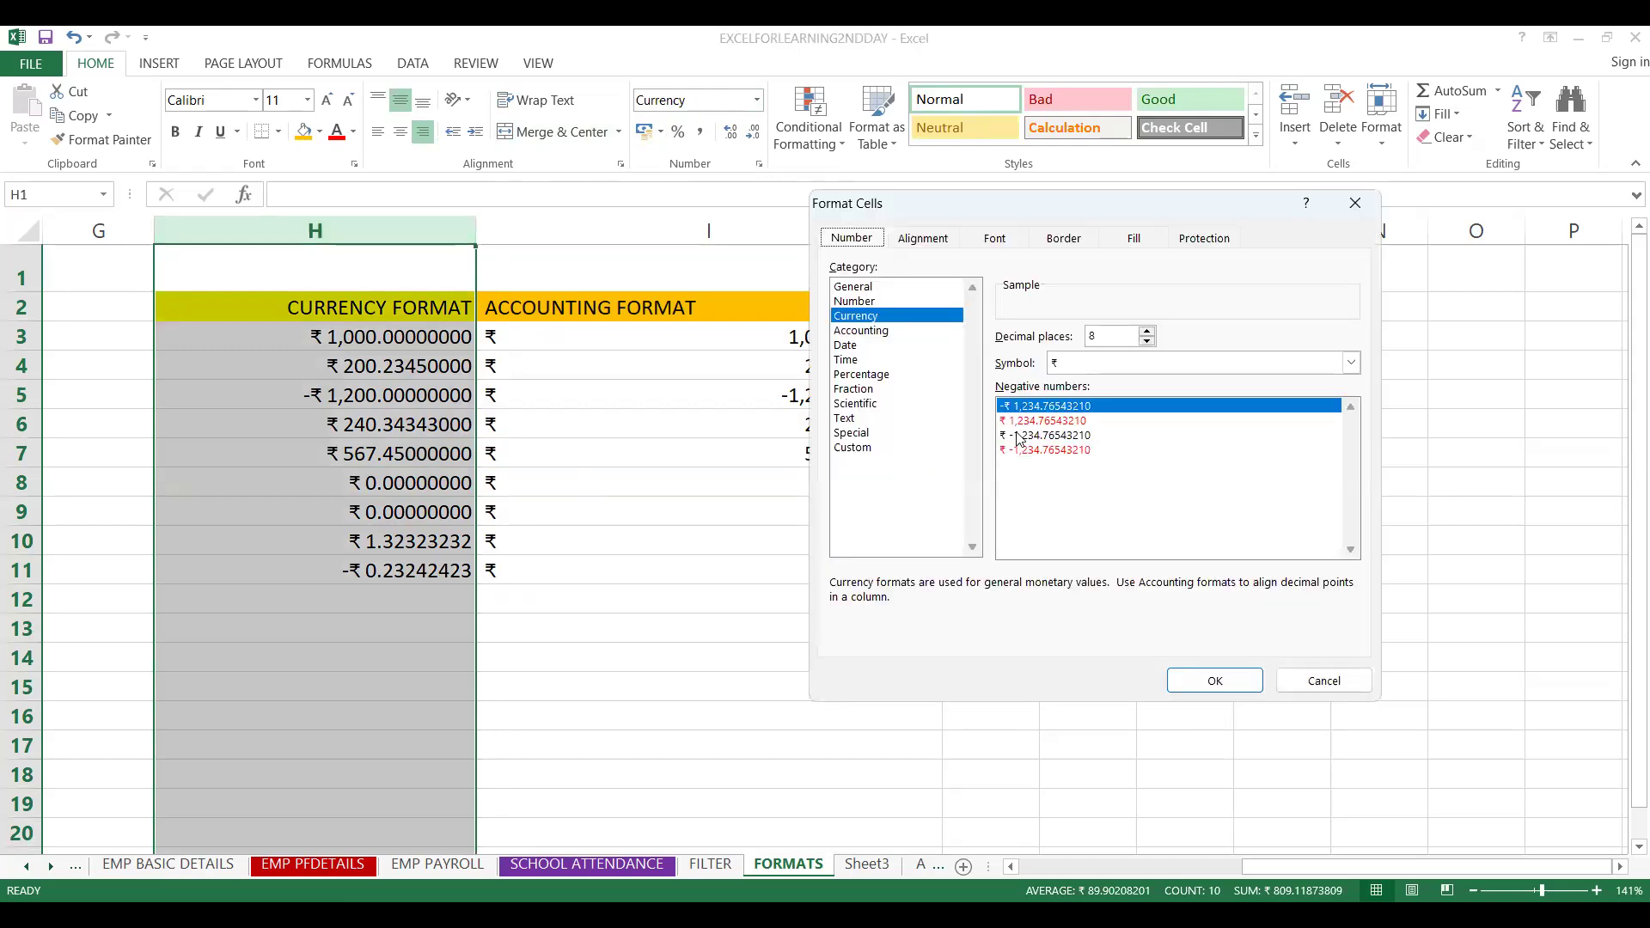
pyautogui.click(1037, 450)
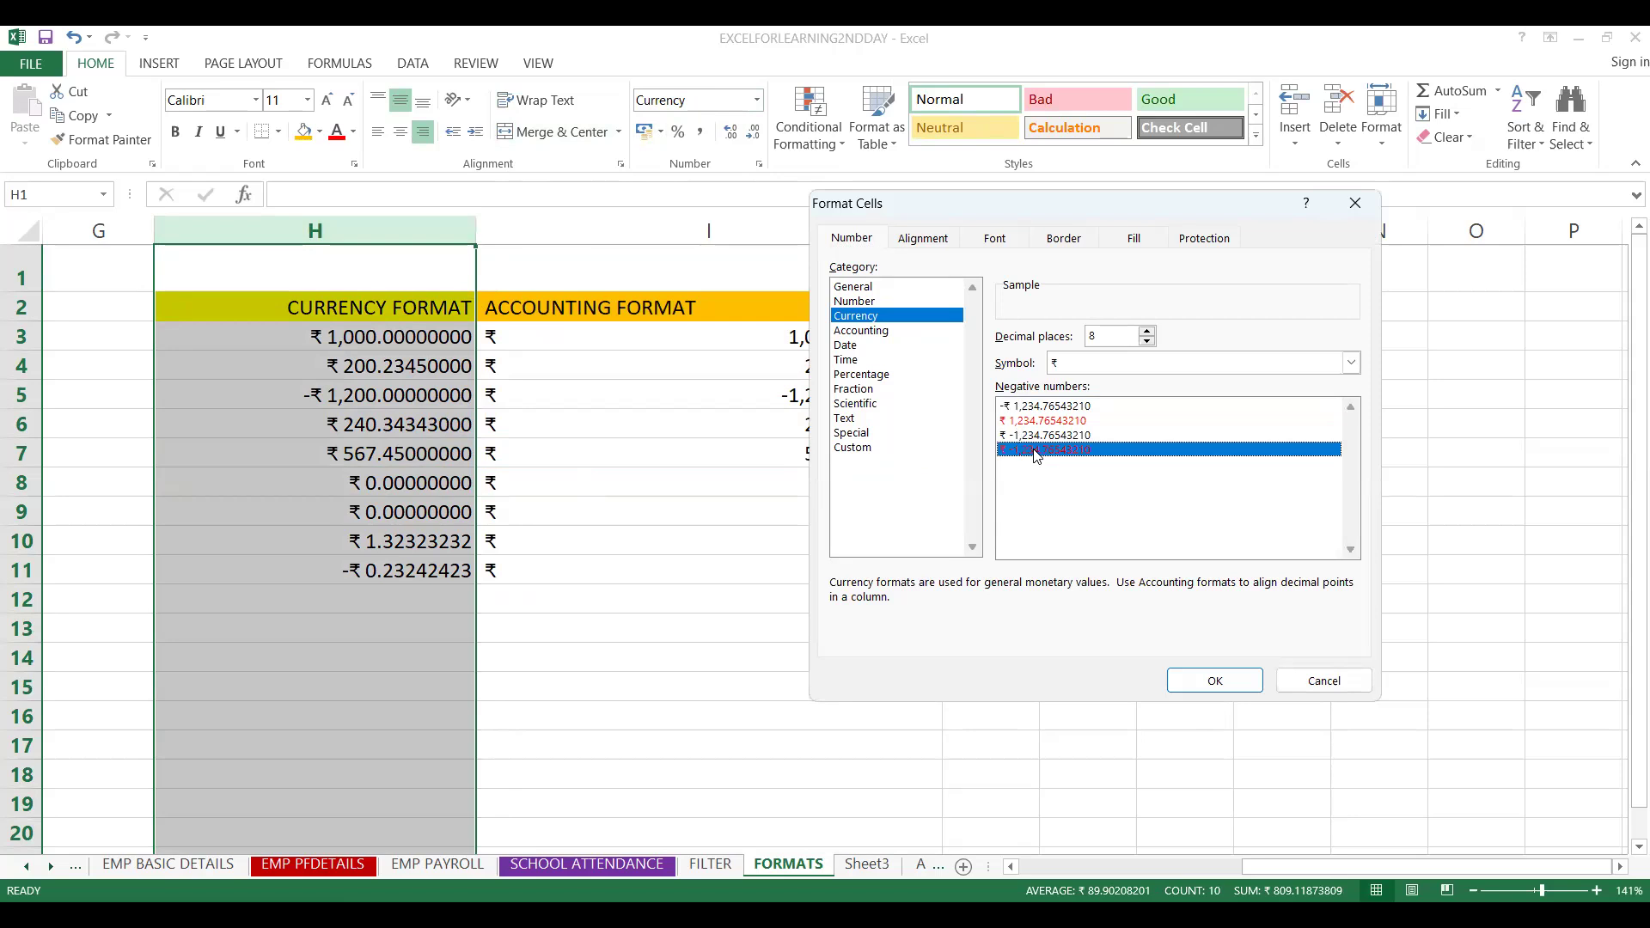
pyautogui.click(1215, 684)
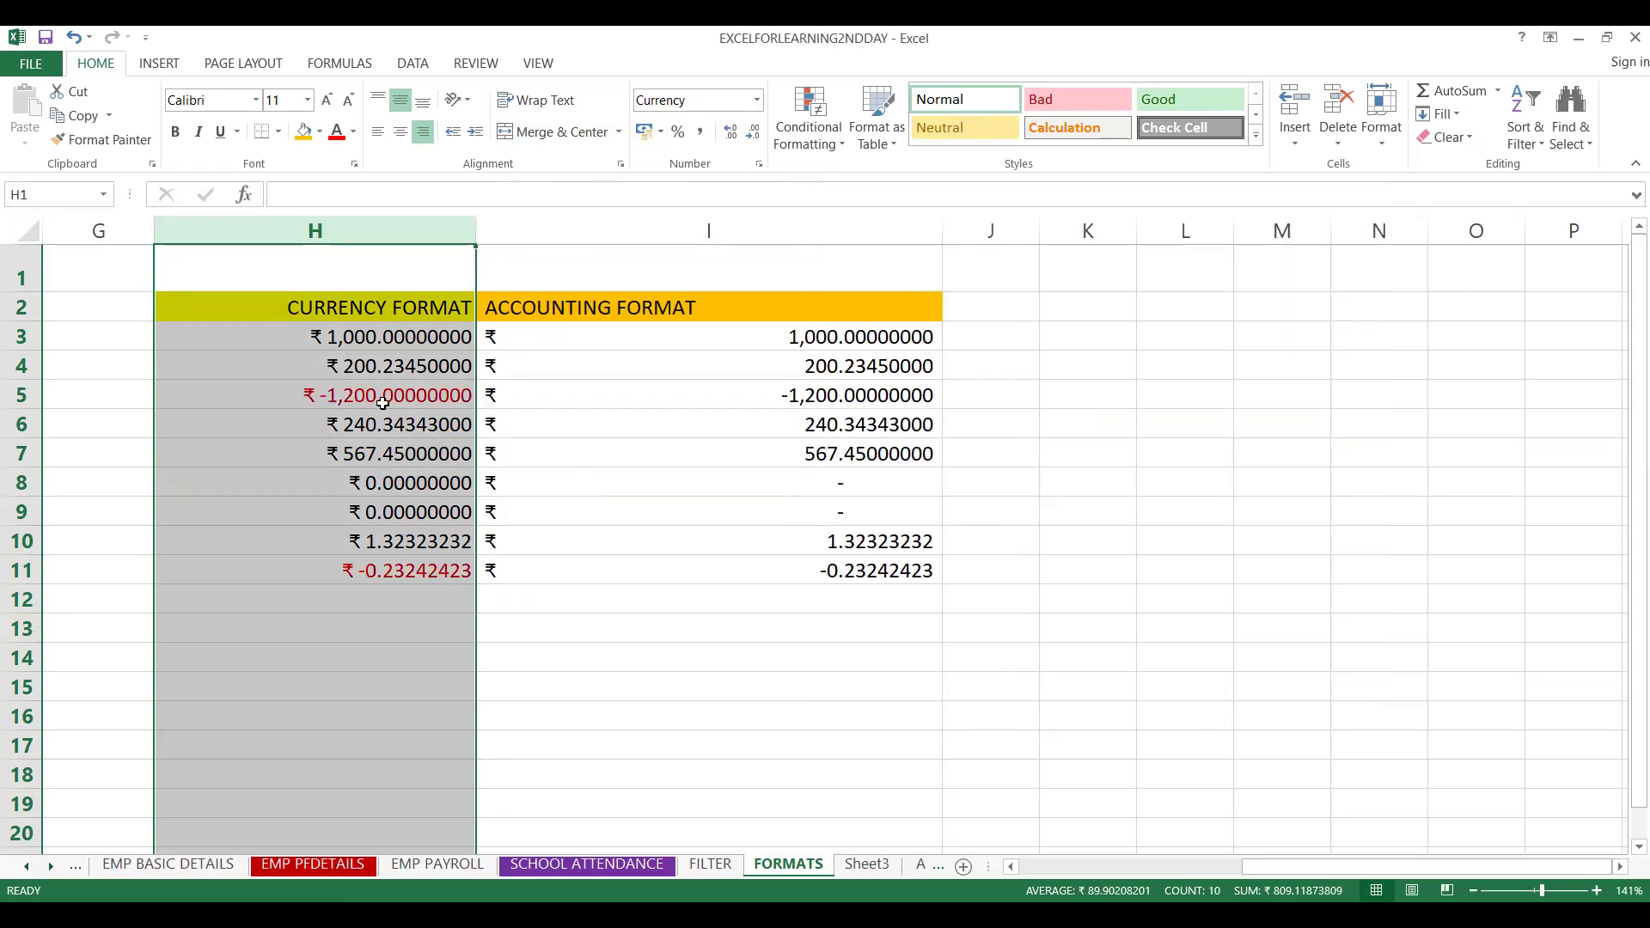
# Check the Accounting format options of column I for a negative-number setting, leaving the format as it is
pyautogui.click(669, 234)
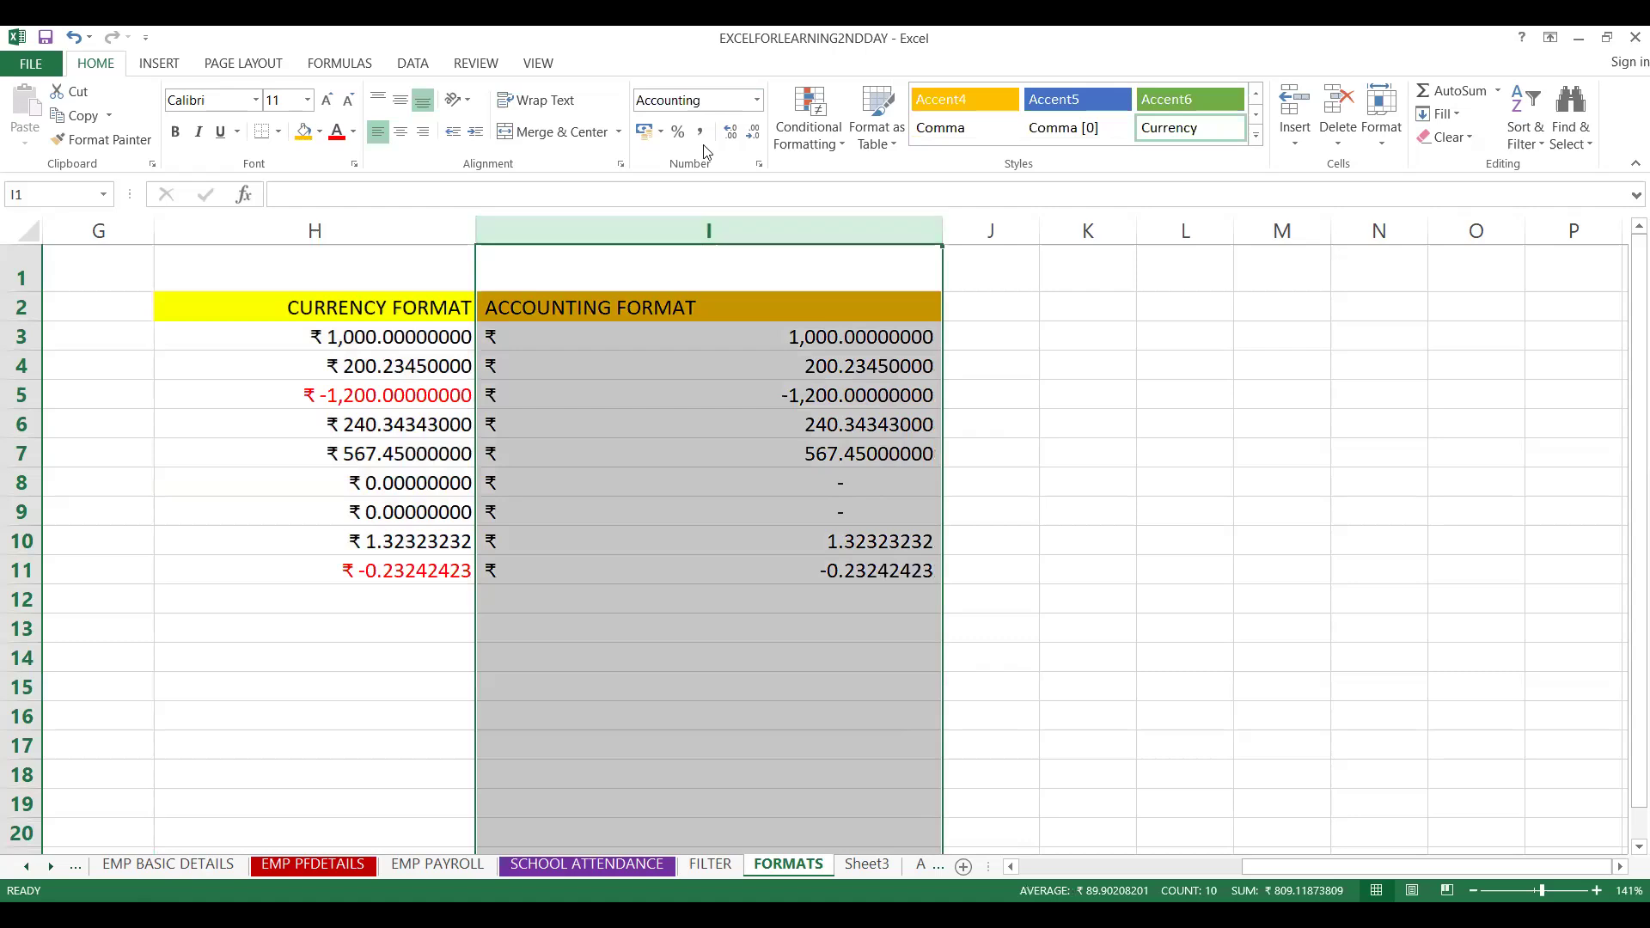
pyautogui.click(759, 165)
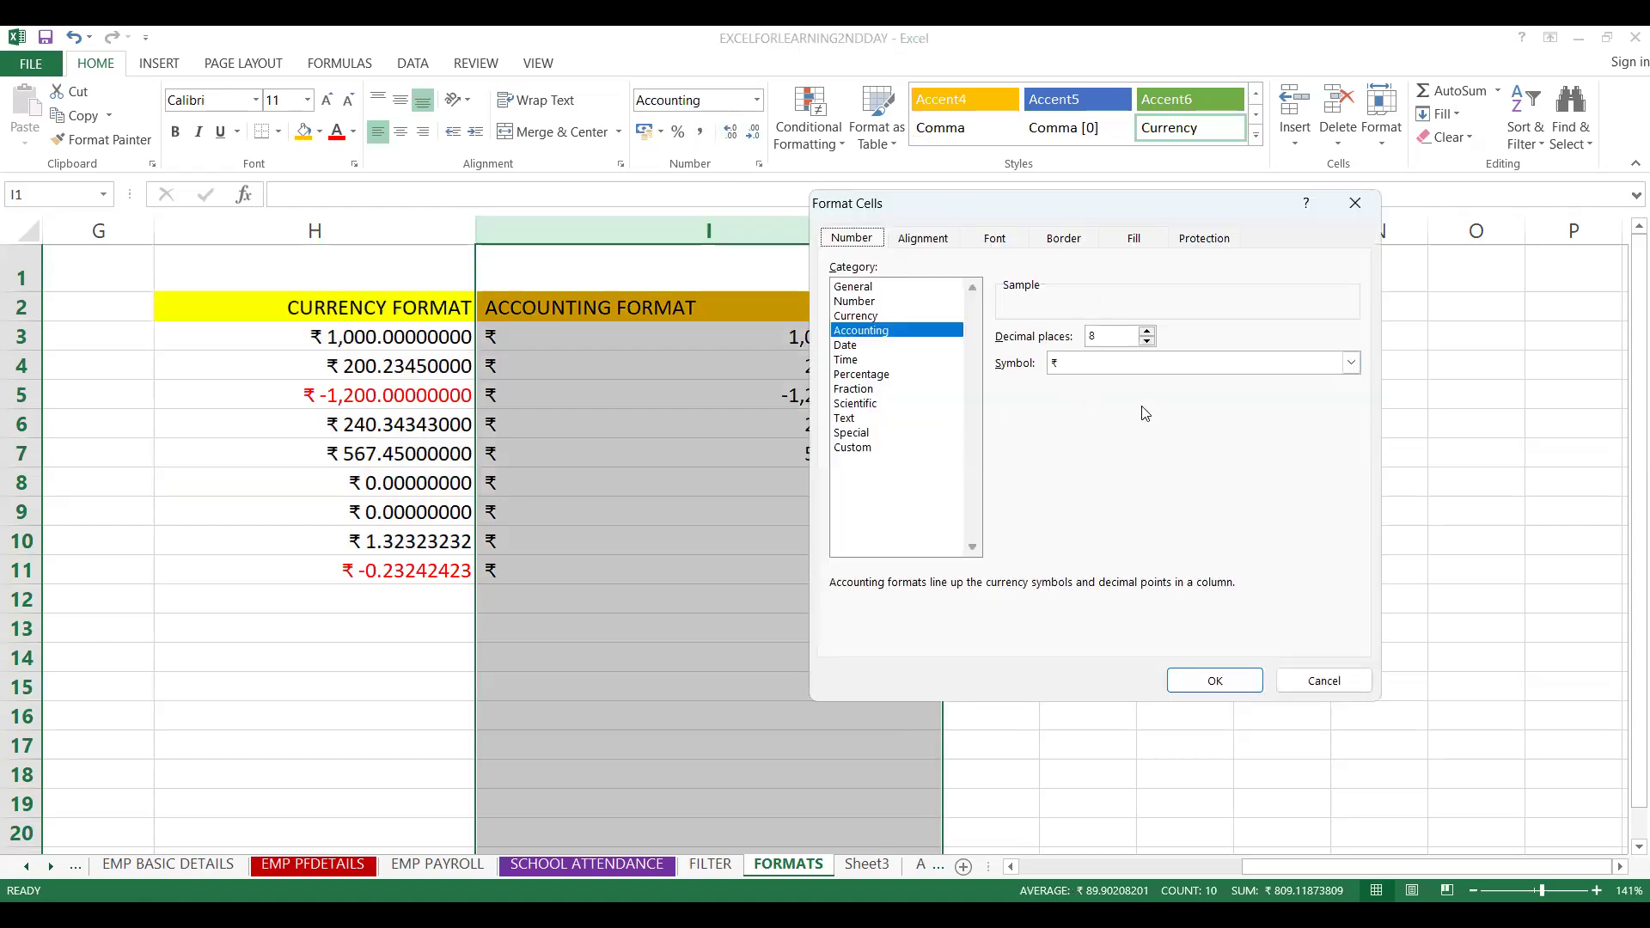
pyautogui.click(1336, 689)
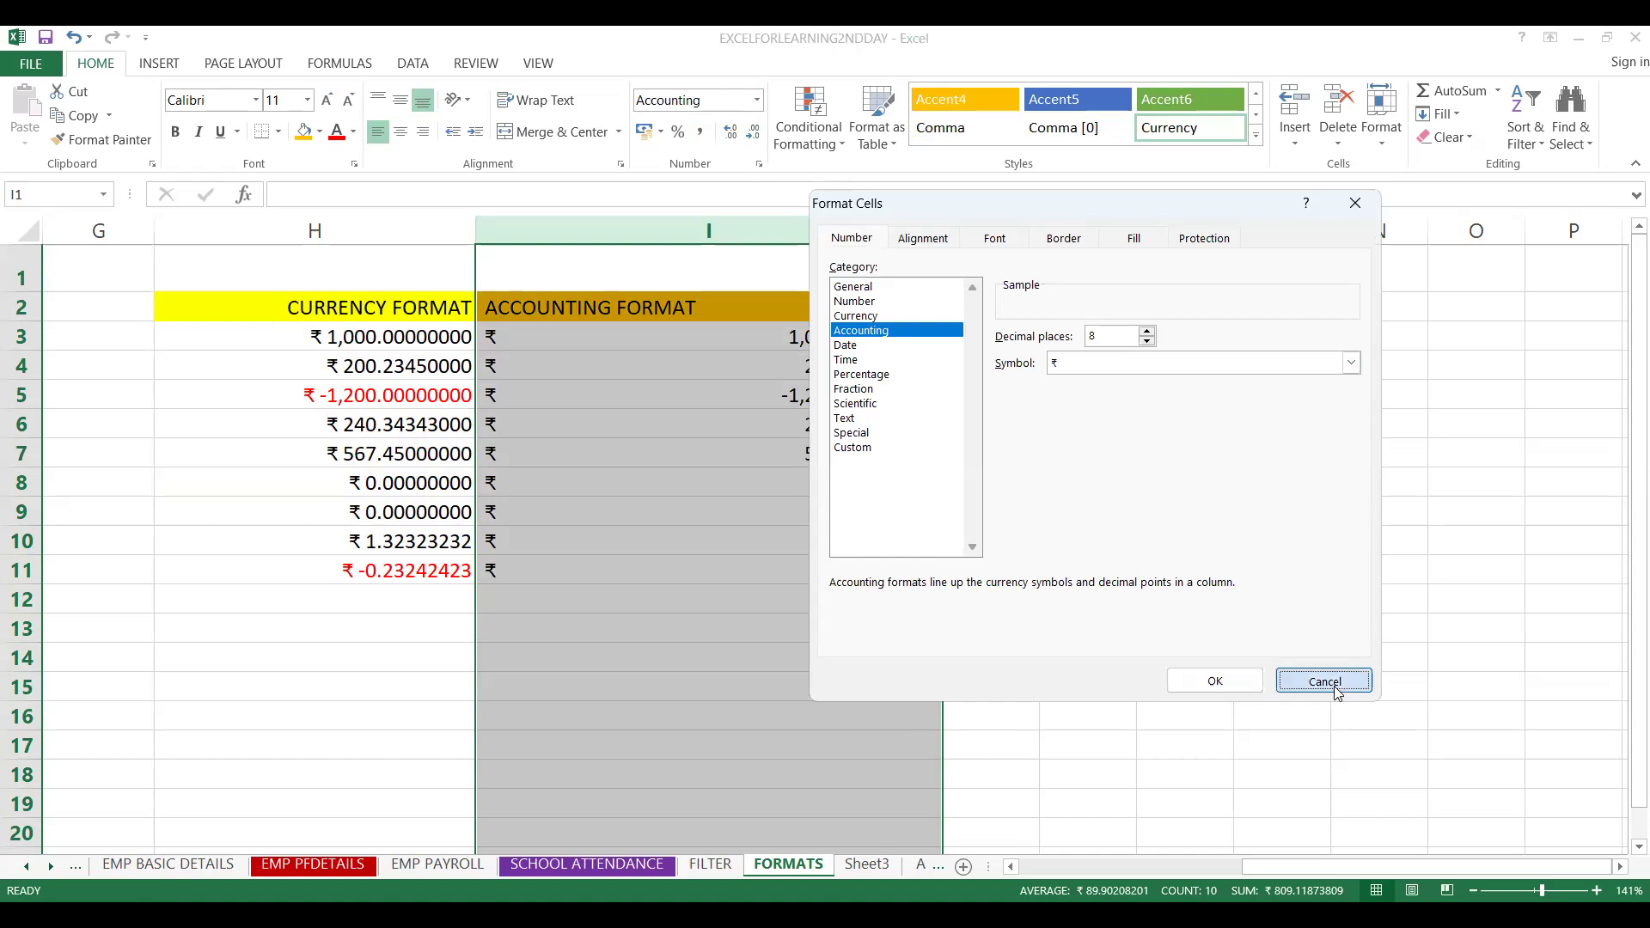
# Enter the note "SPACE FOR CURRENCY SYMBOL AND AMOUNT" in cell L5
pyautogui.click(1188, 389)
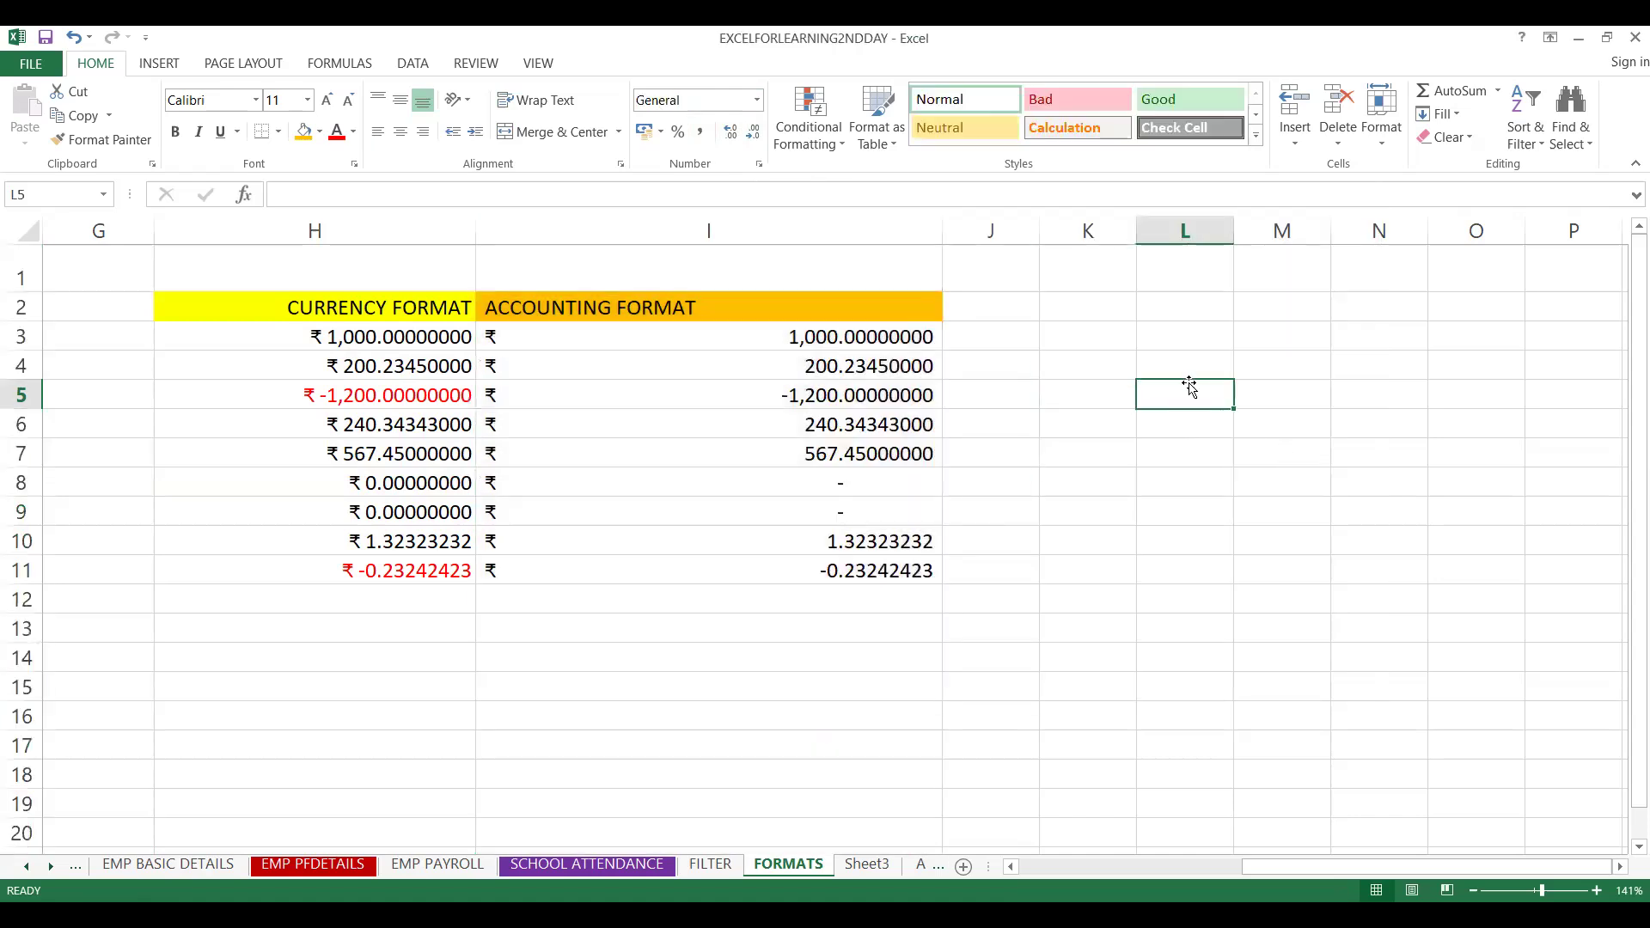
pyautogui.write('SPACE F')
pyautogui.press('BackSpace')
pyautogui.write('OR')
pyautogui.press('BackSpace')
pyautogui.press('BackSpace')
pyautogui.write('FOR ')
pyautogui.write('S')
pyautogui.press('BackSpace')
pyautogui.write('CURRENCY SYMOBO')
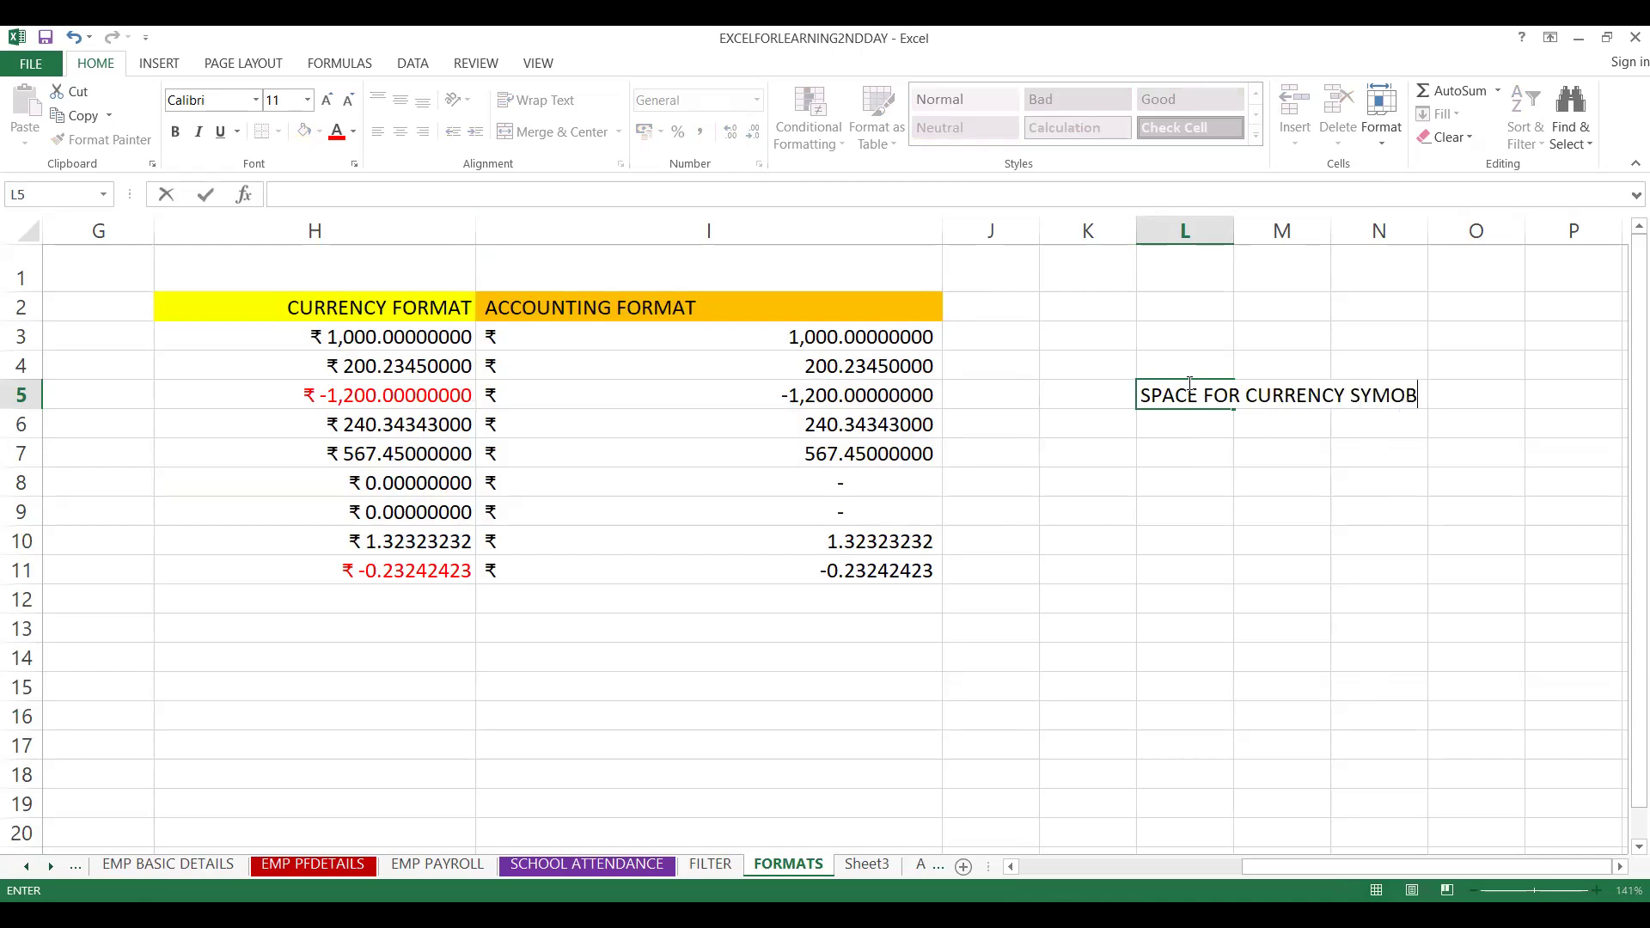
pyautogui.press('BackSpace')
pyautogui.press('BackSpace')
pyautogui.press('BackSpace')
pyautogui.write('BOL AND AMOUNT')
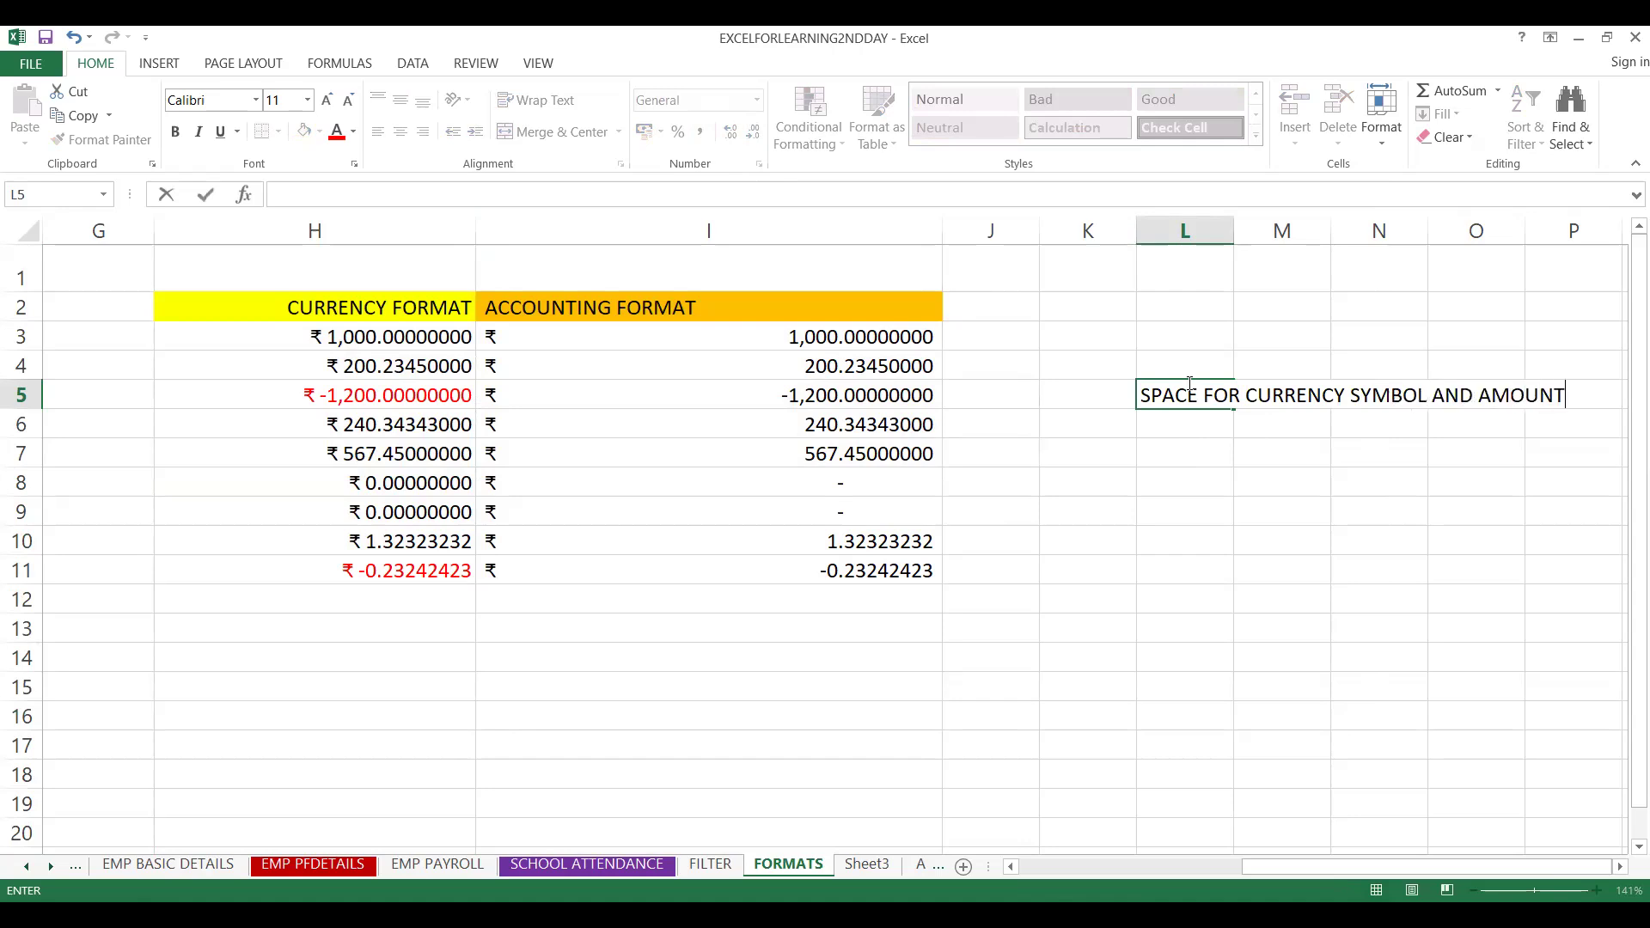
# Enter the note "CURRENCY ALLOW ALIGNMENT" in cell L6
pyautogui.click(1193, 426)
pyautogui.write('CU')
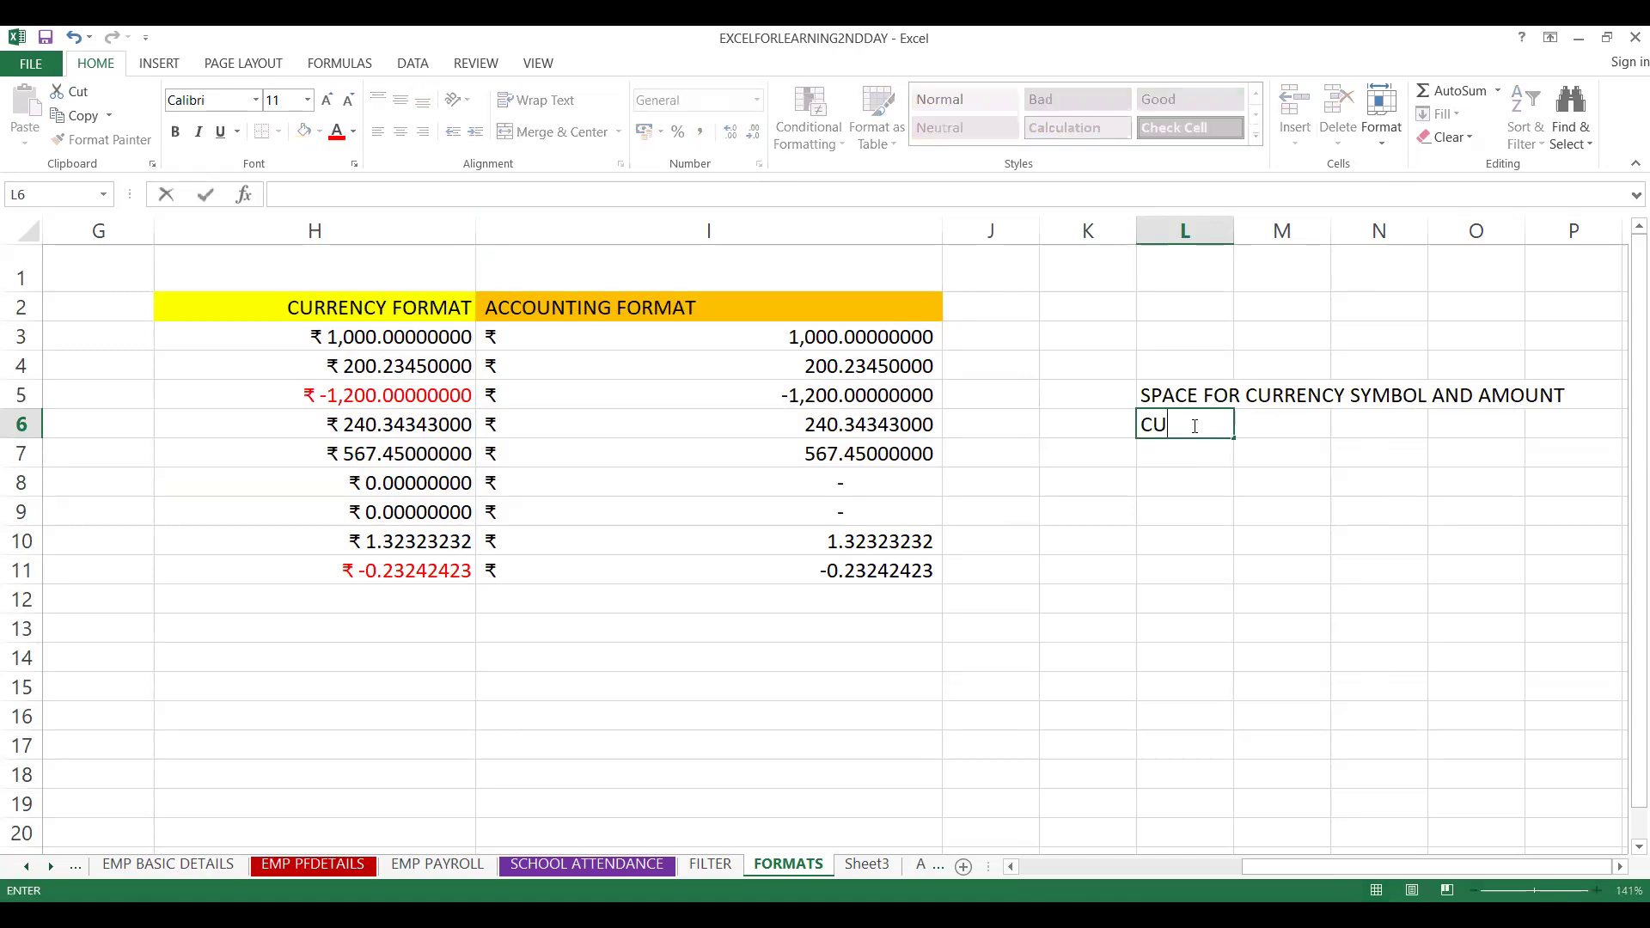
pyautogui.write('RRENCY ALLOW L')
pyautogui.write('IG')
pyautogui.press('BackSpace')
pyautogui.press('BackSpace')
pyautogui.press('BackSpace')
pyautogui.write('ALLOW AL')
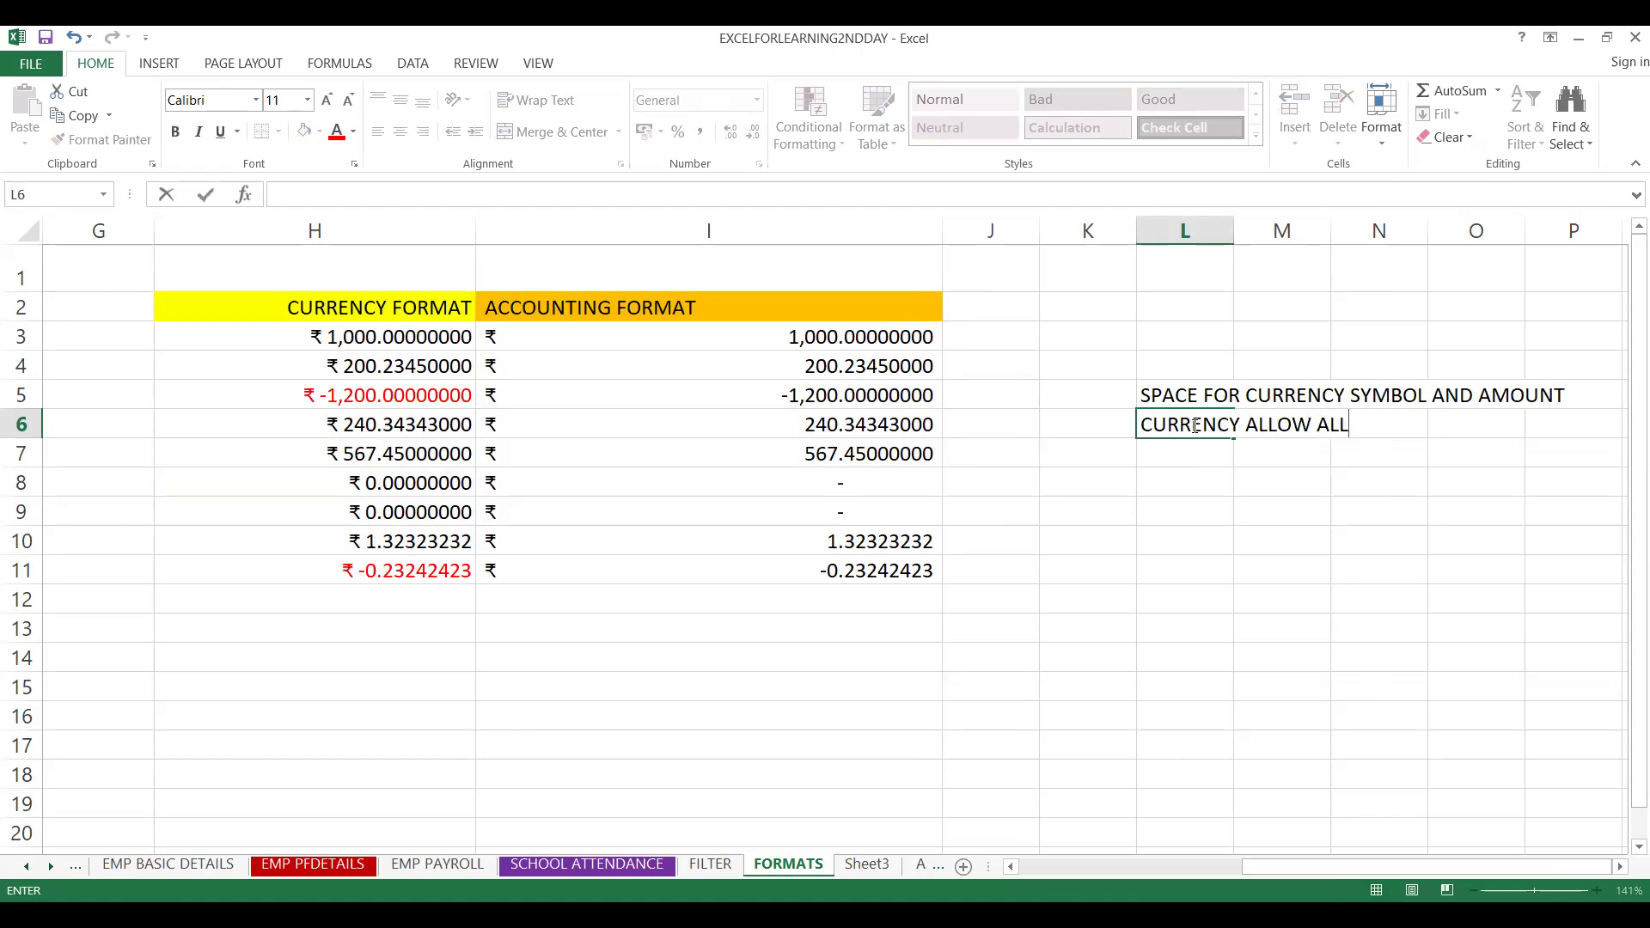
pyautogui.write('IGNMENT')
# Enter the note "CURRENCY ALLOW -VE VALUES WITH RED" in cell L7
pyautogui.click(1153, 462)
pyautogui.write('CU')
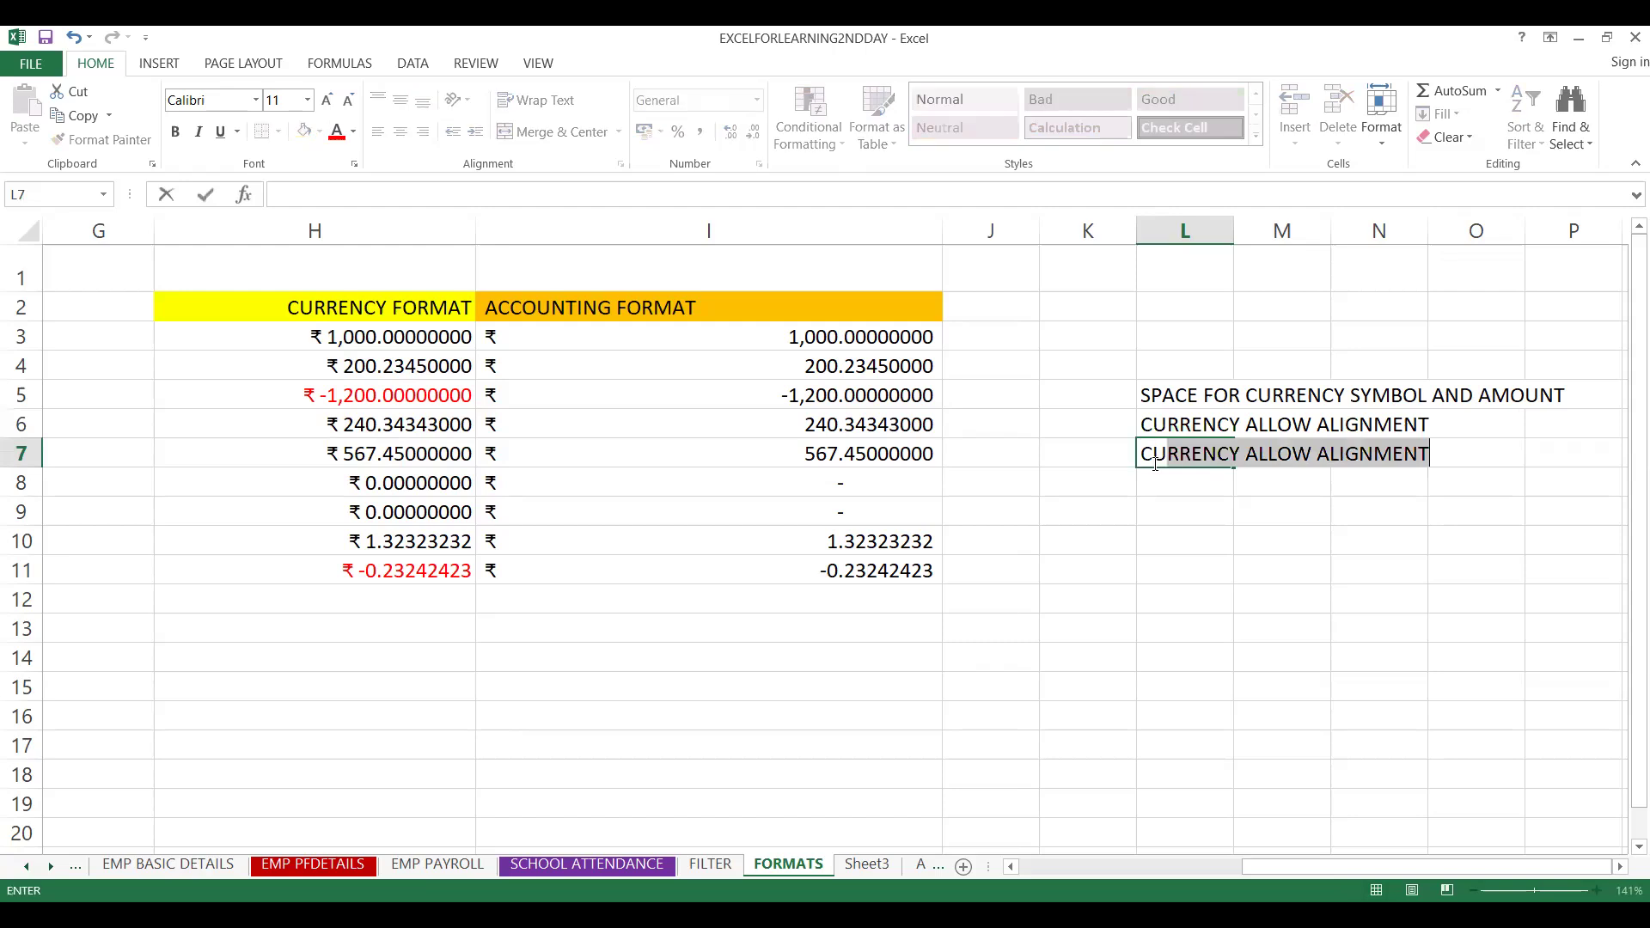
pyautogui.write('RRENCY ALL')
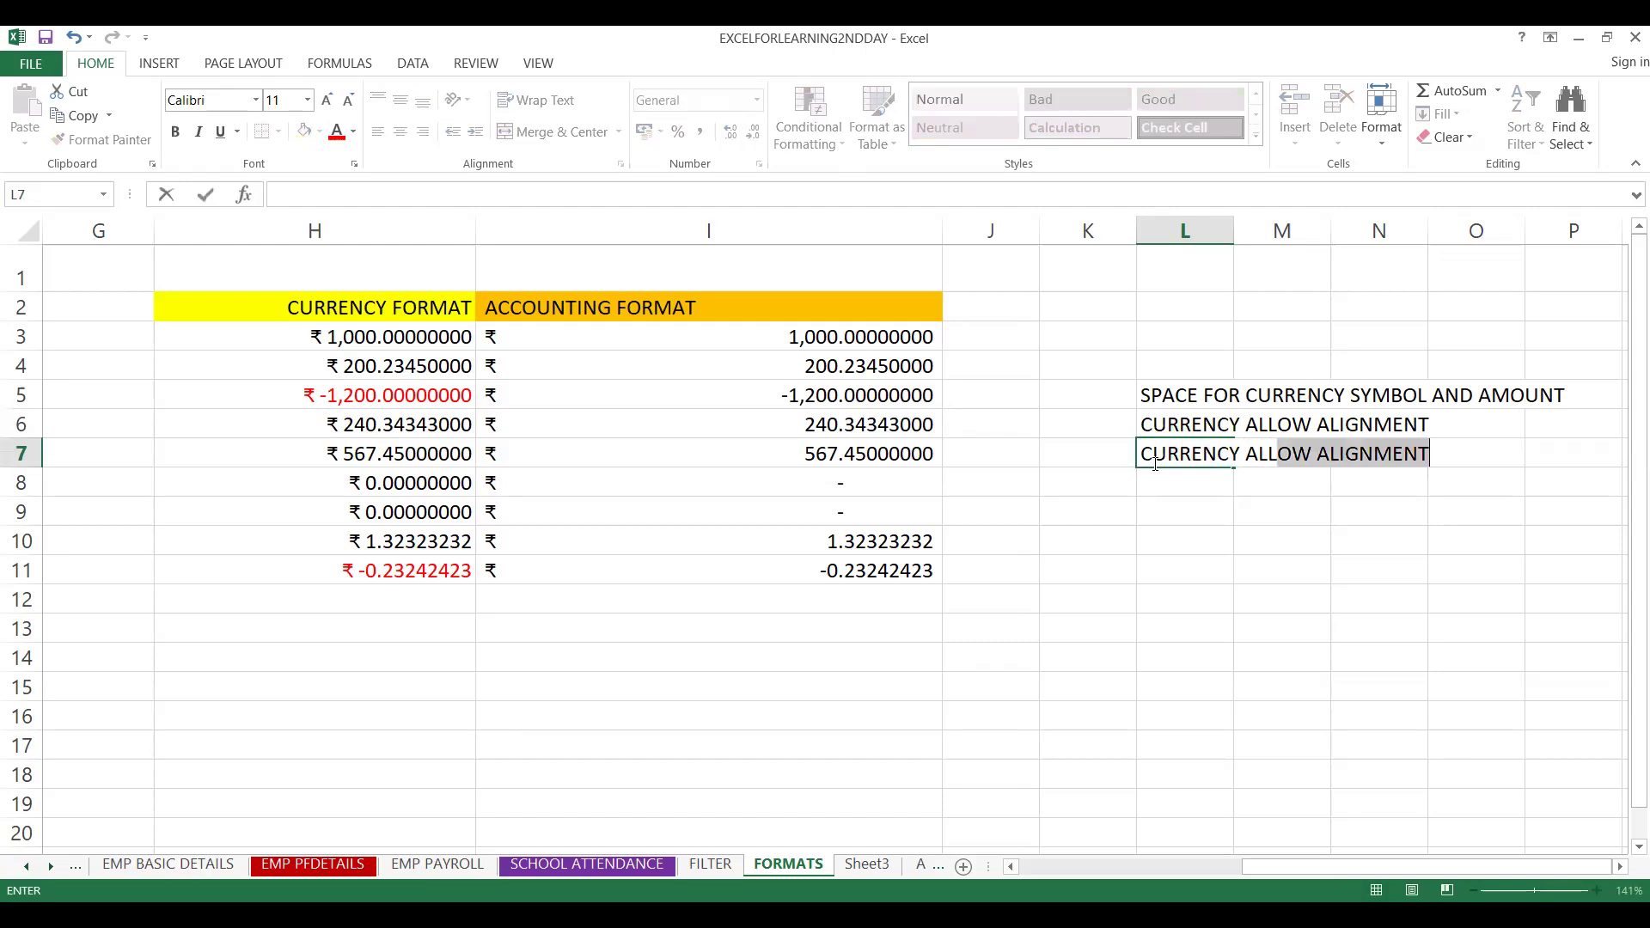
pyautogui.write('OW NE')
pyautogui.press('BackSpace')
pyautogui.press('BackSpace')
pyautogui.write('-V')
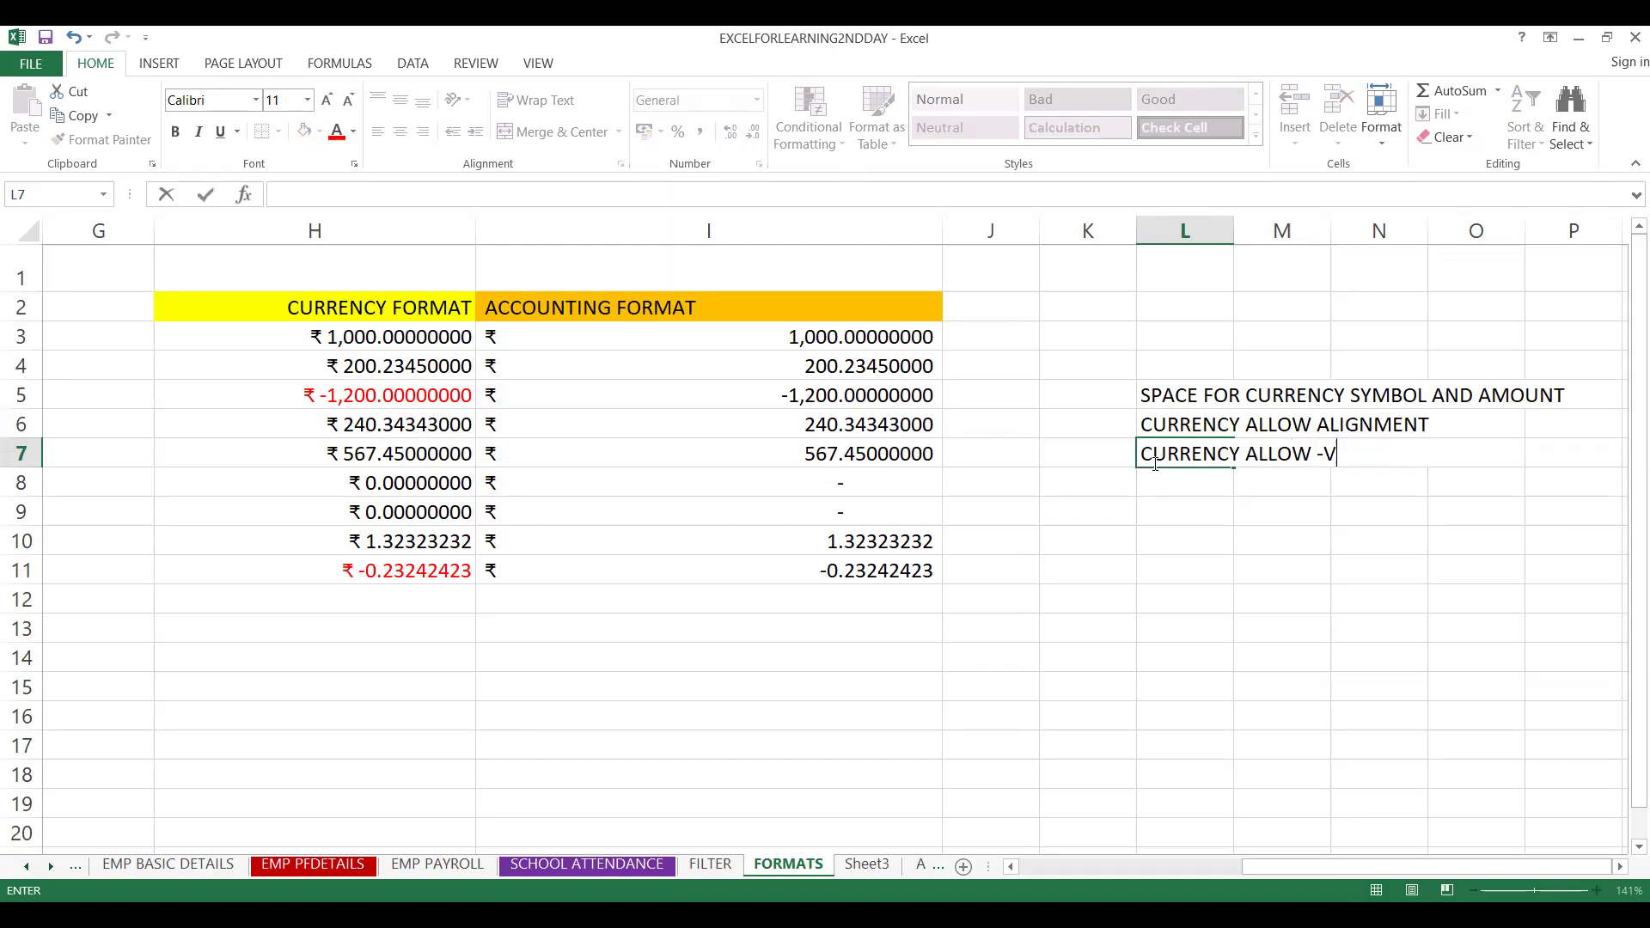
pyautogui.write('E VALUES WITH RED')
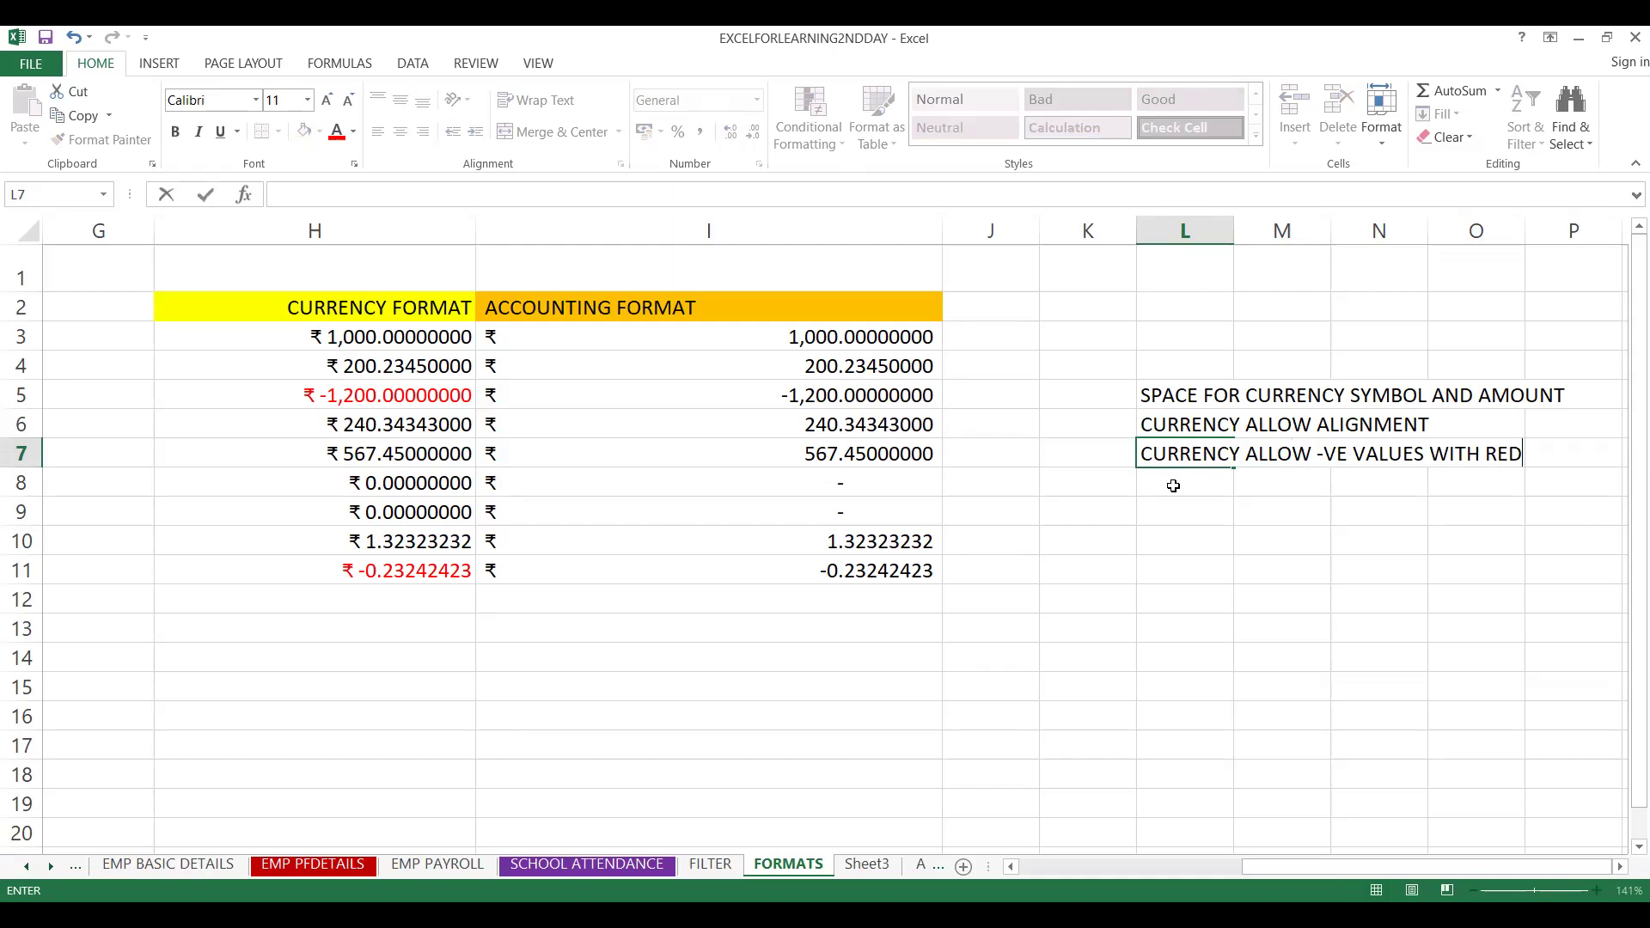
# Enter the note "CURRENCY SHOW 0 AS ZERO, ACCOUNTING - WITH SYMBOL" in cell L8
pyautogui.click(1174, 485)
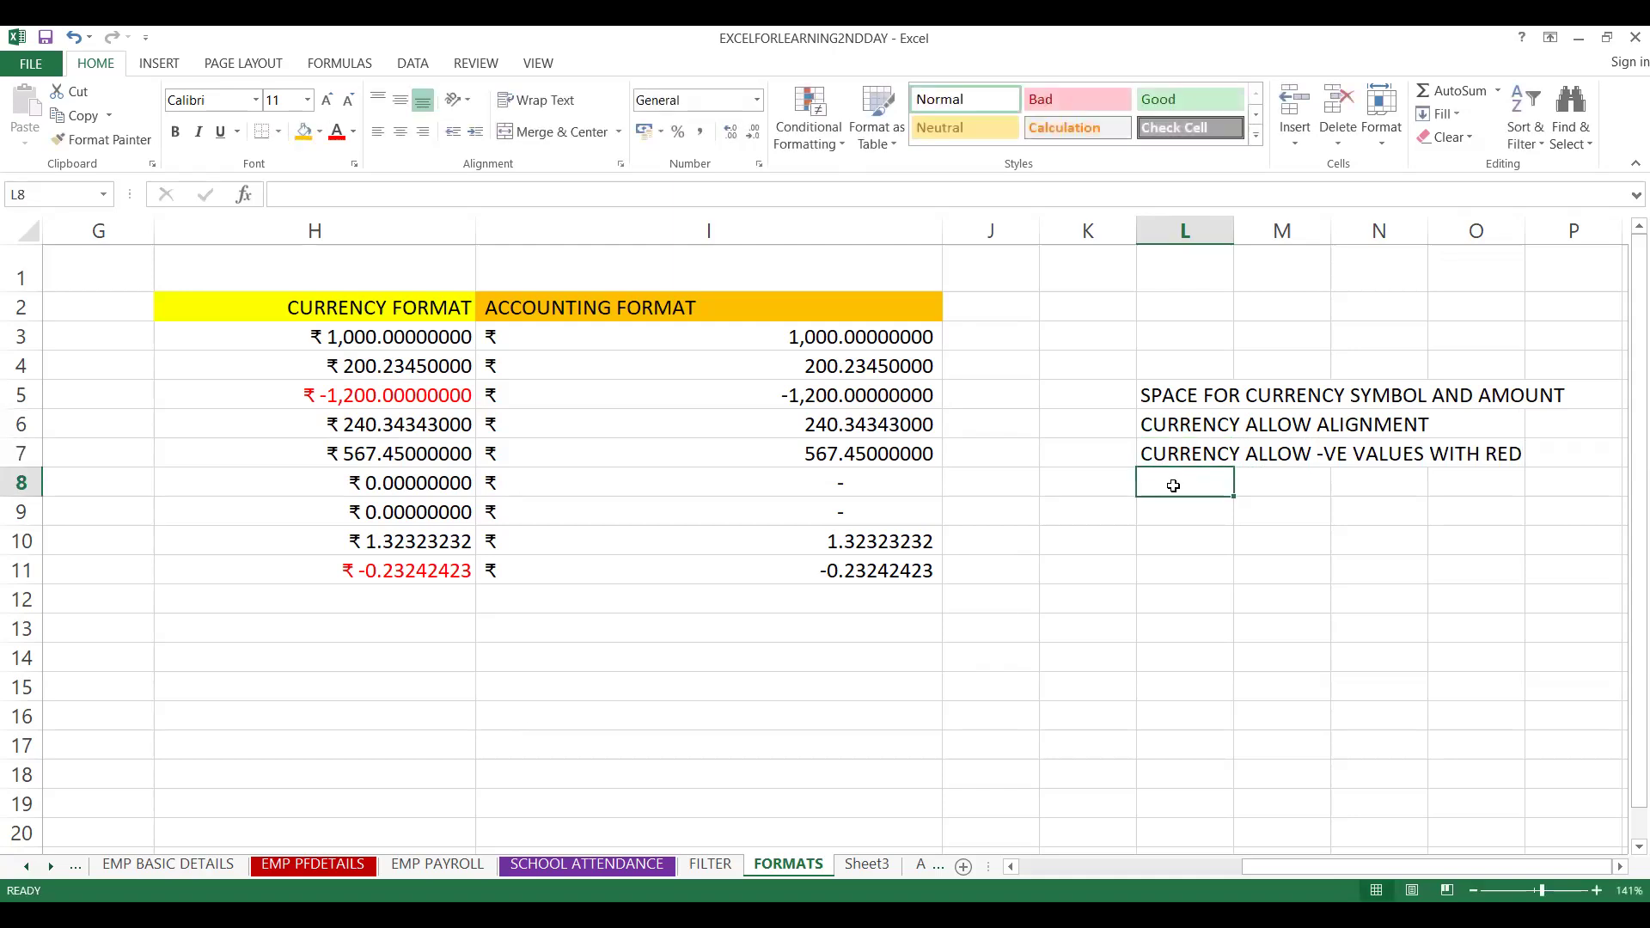
pyautogui.write('C')
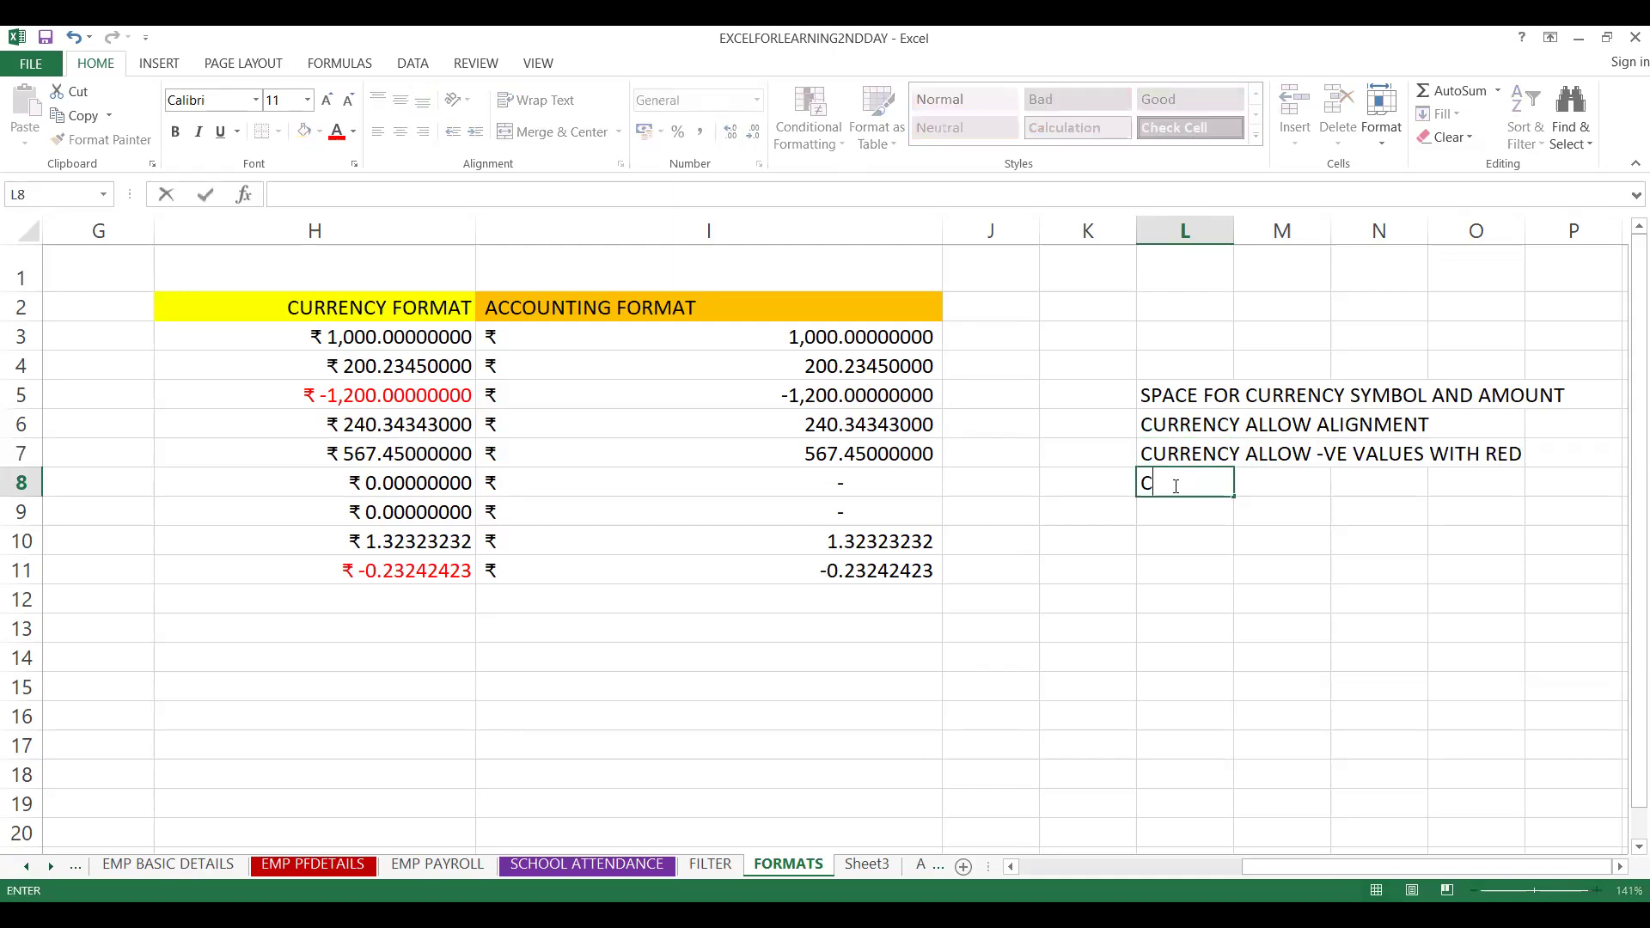
pyautogui.write('URRENCY SHOW 0 ')
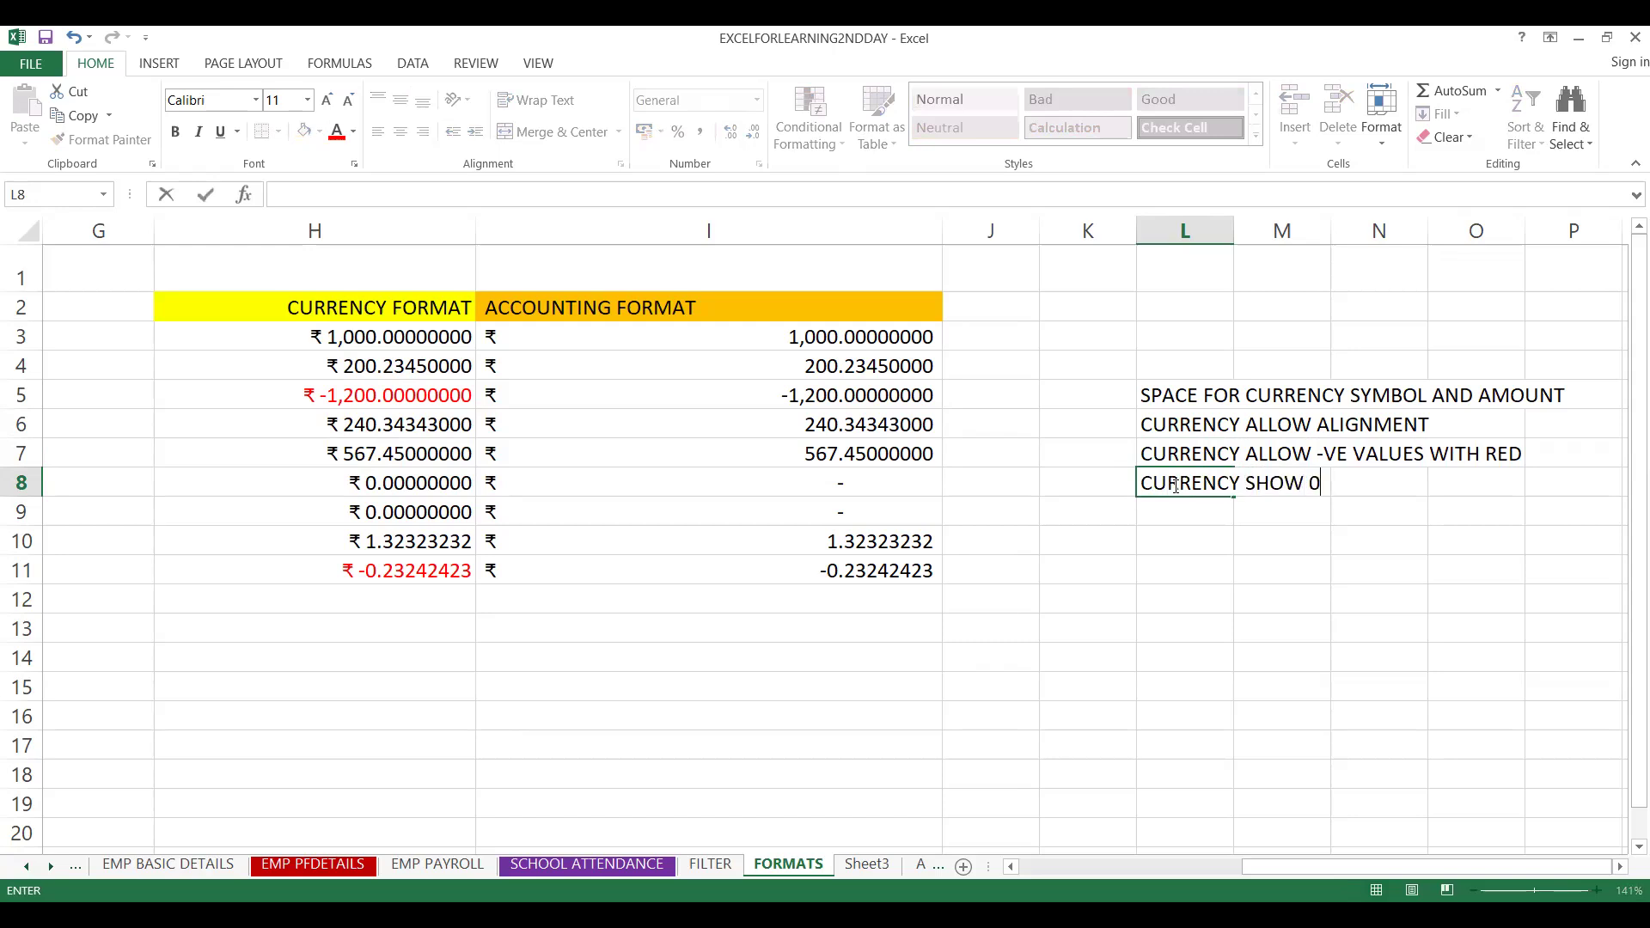
pyautogui.write('AS ZERO, ACCOUNTING ')
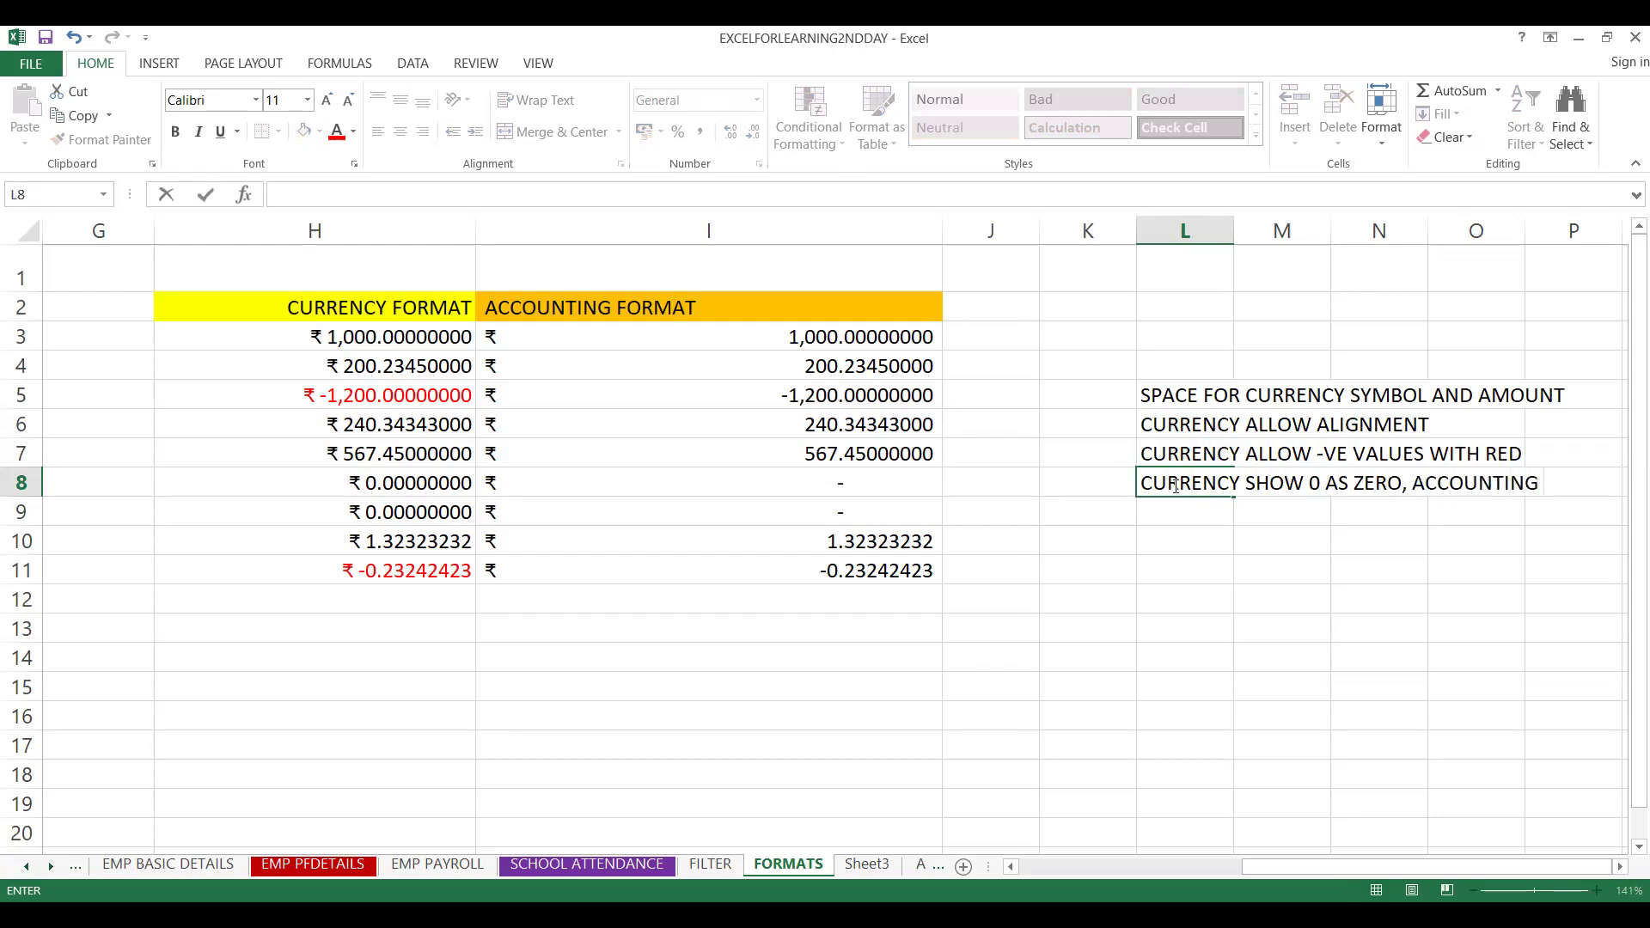
pyautogui.write('- WITH SYMBOL')
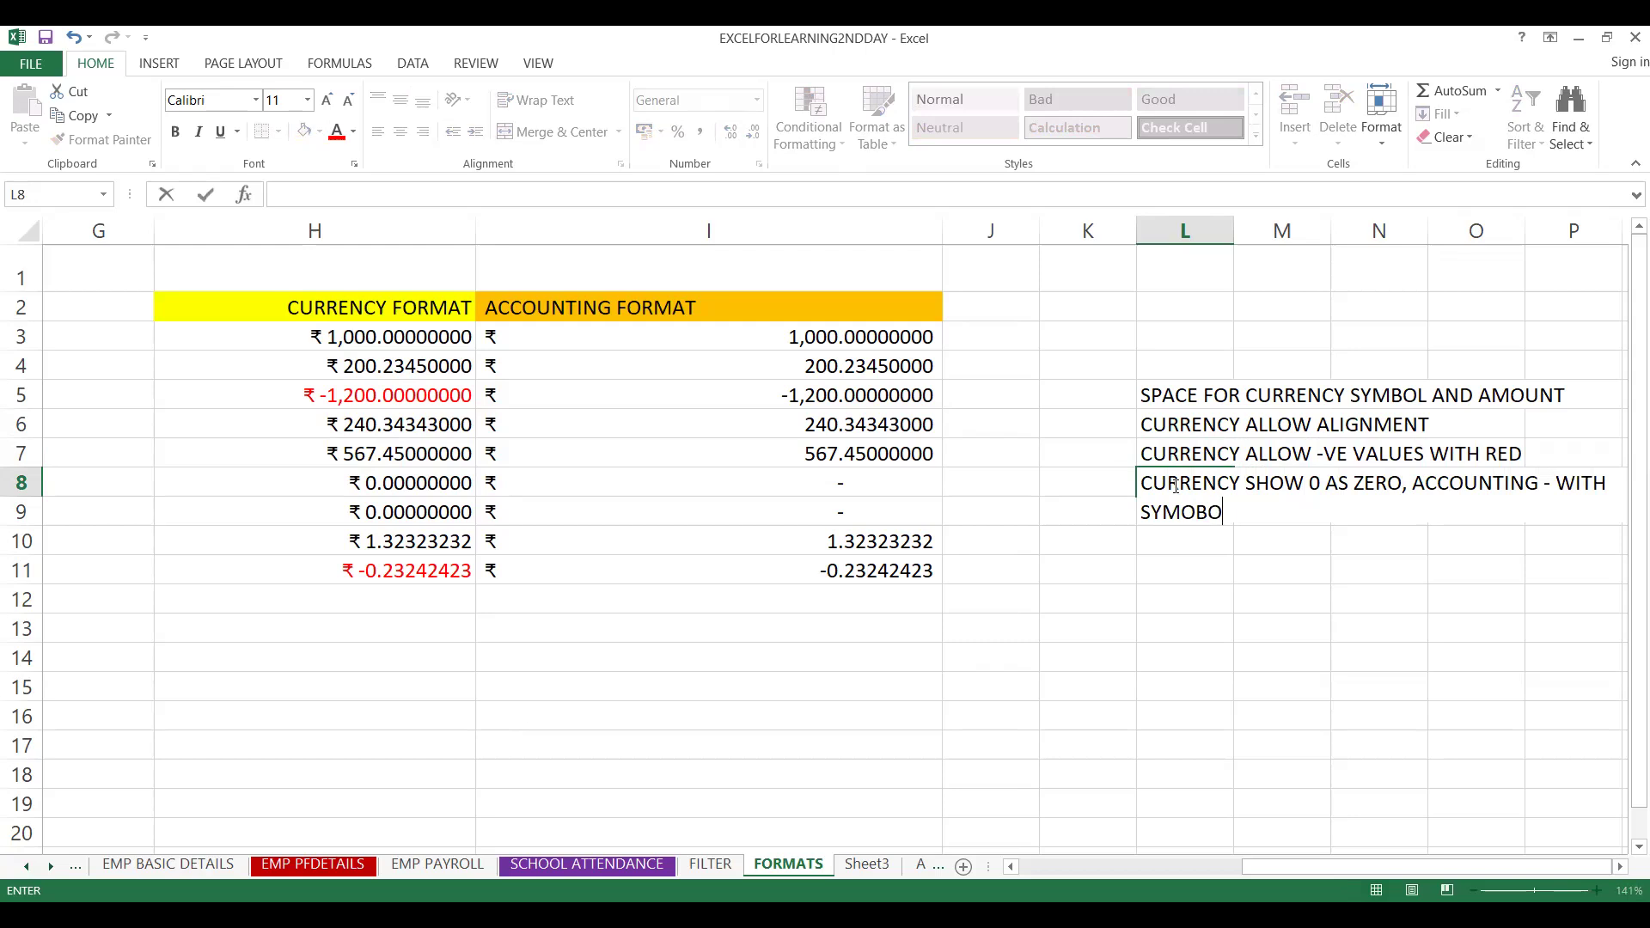
pyautogui.click(1176, 625)
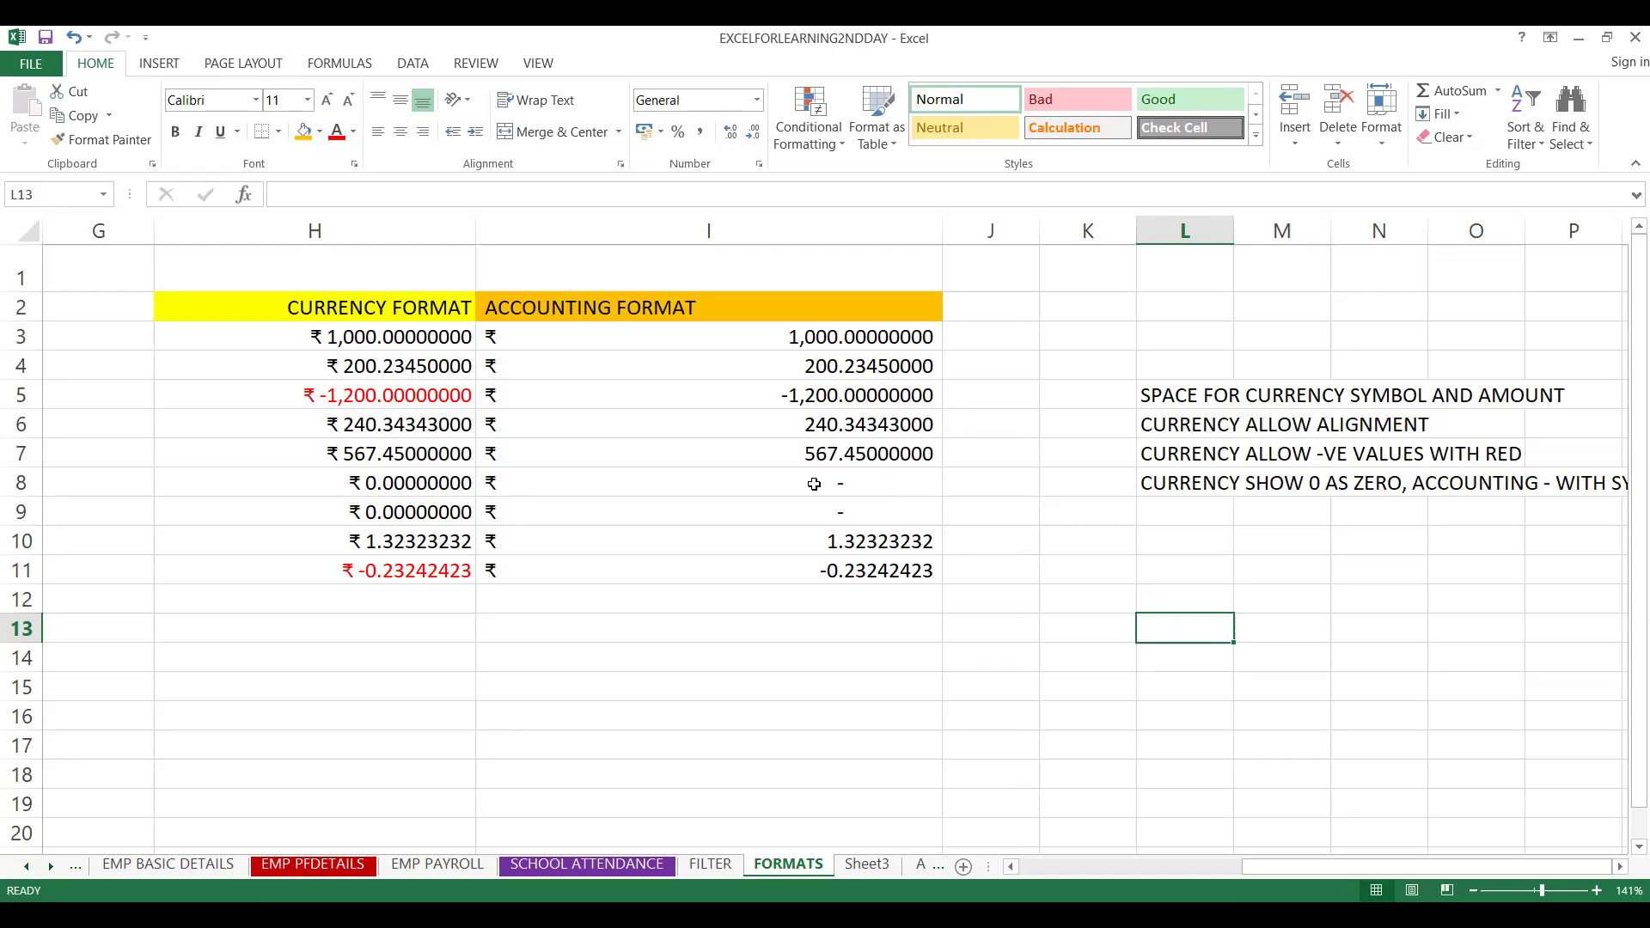
pyautogui.click(1324, 545)
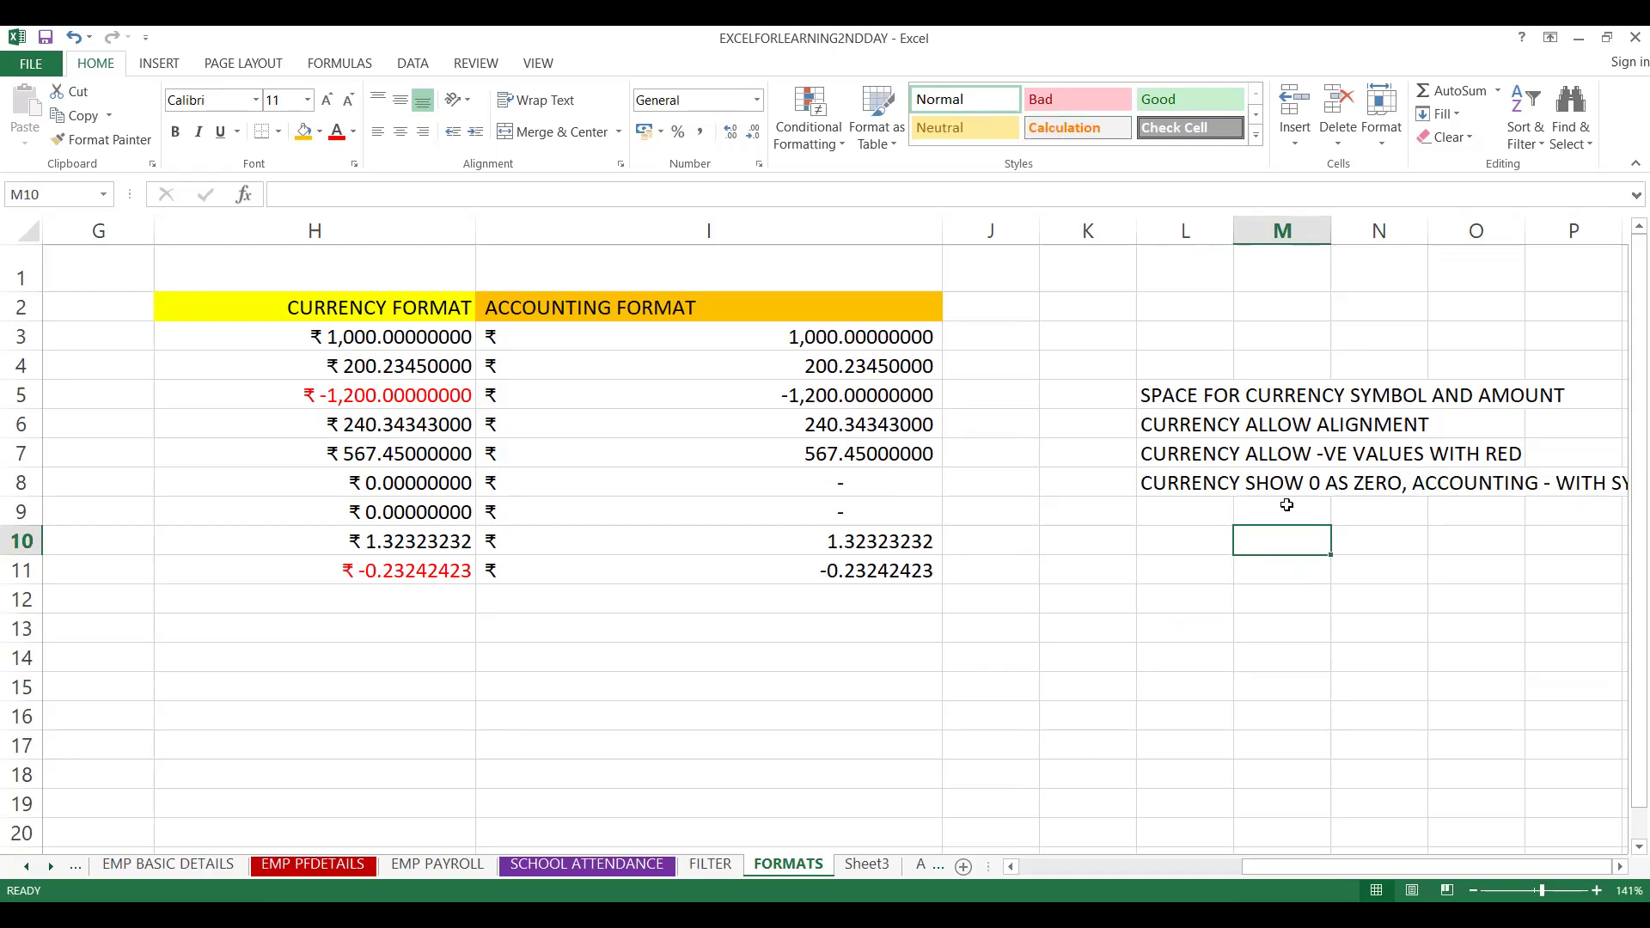